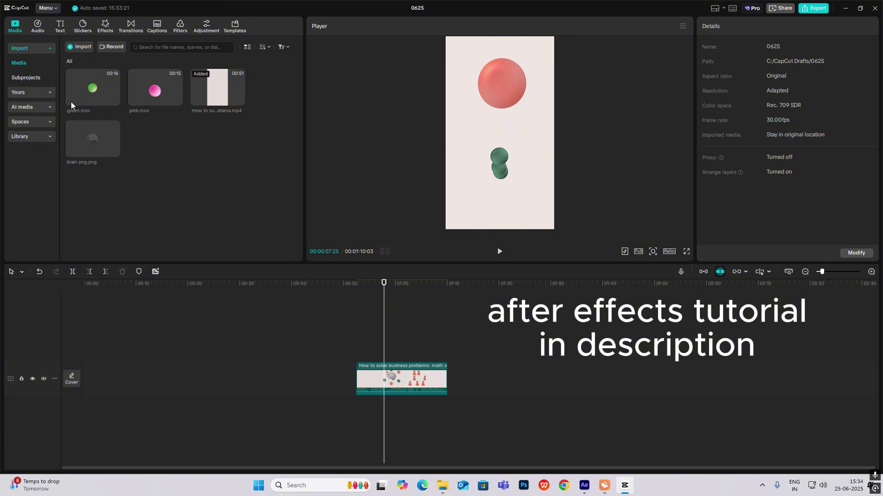
Add a default text clip at the start of the timeline and replace its text with a solid square symbol (■).
left_click(60, 26)
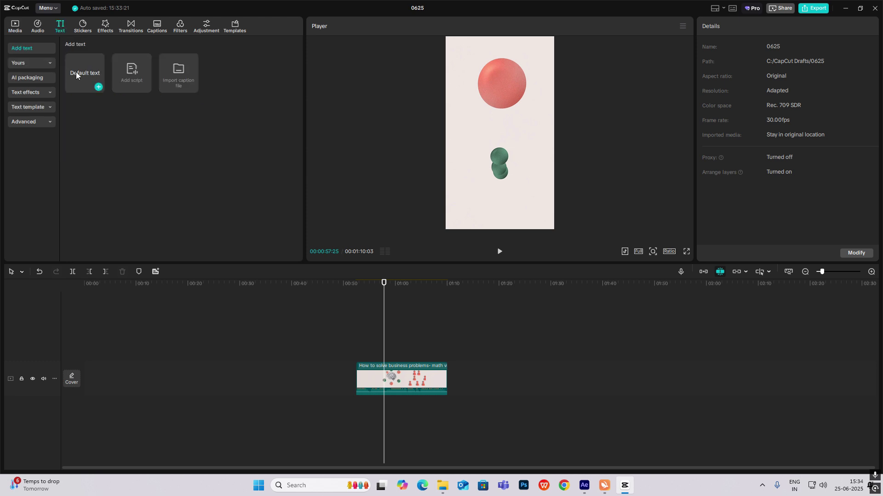
left_click_drag(76, 72, 90, 336)
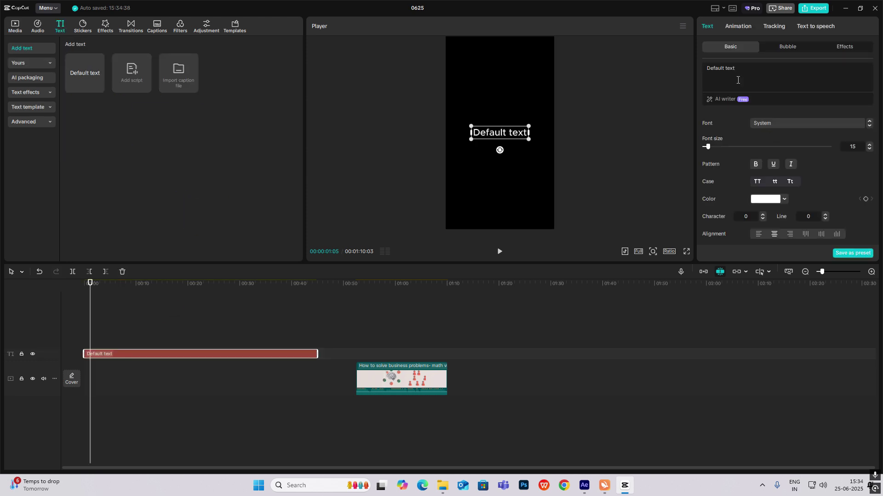
key("super+period")
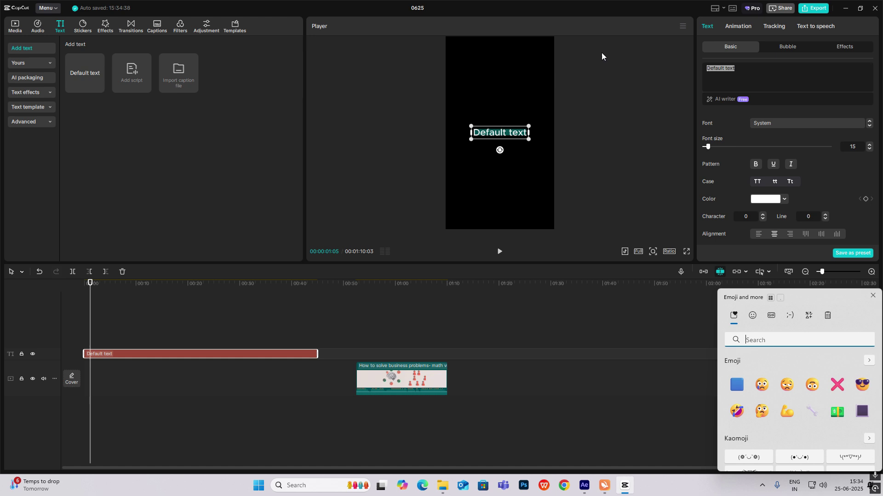
left_click(810, 316)
left_click(735, 371)
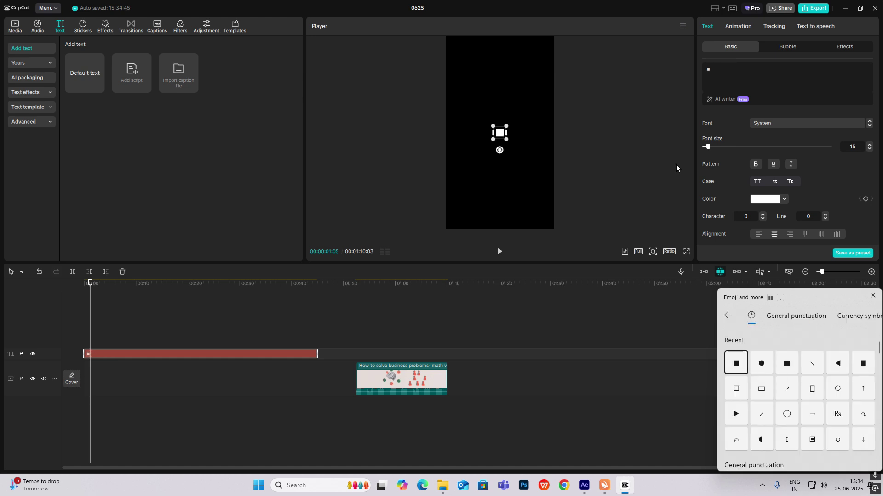
Enlarge the square symbol to font size 139.
left_click(737, 86)
left_click_drag(708, 147, 761, 149)
scroll(771, 161, "down", 1)
scroll(769, 160, "down", 3)
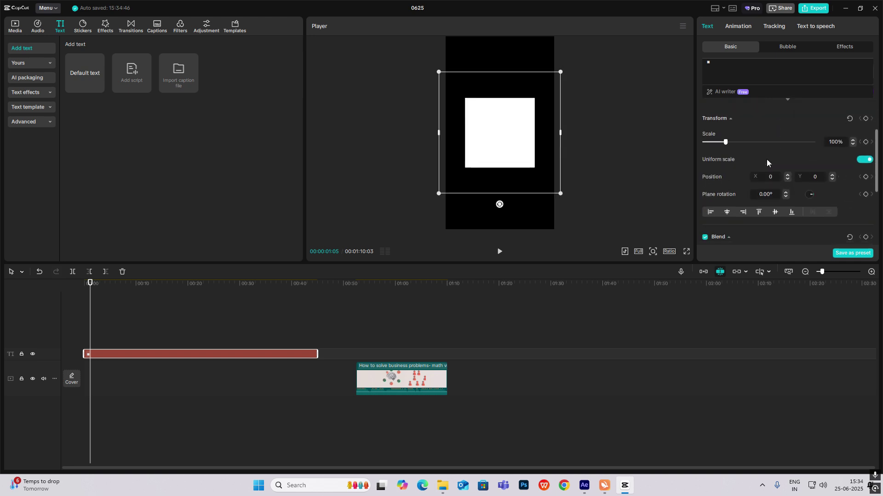
Recolor the square text with the background color E7DEDB sampled from the reference video.
left_click(365, 354)
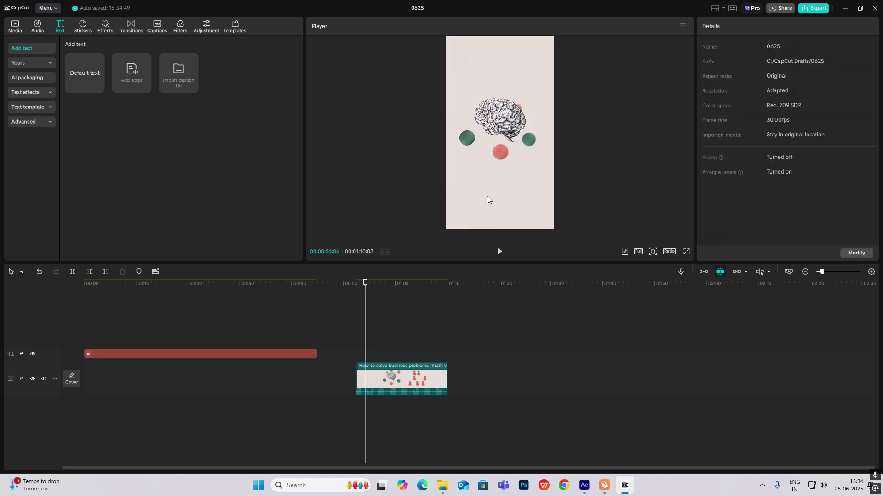
left_click(187, 354)
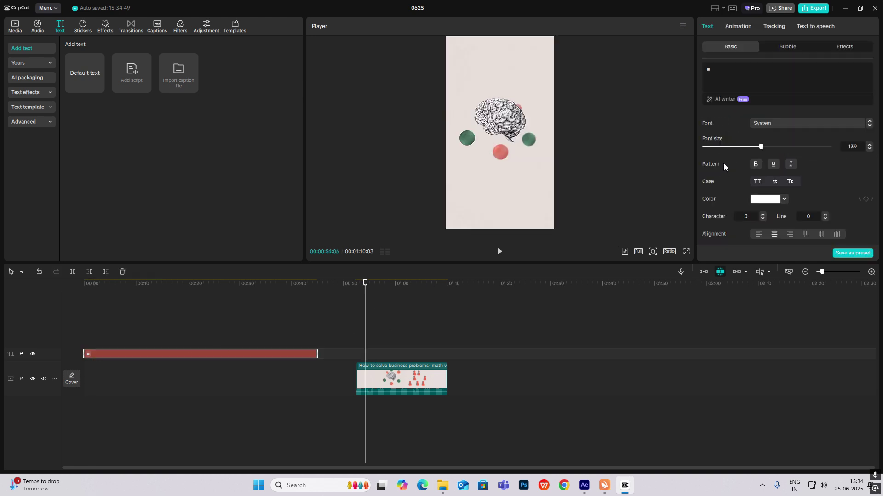
left_click(764, 201)
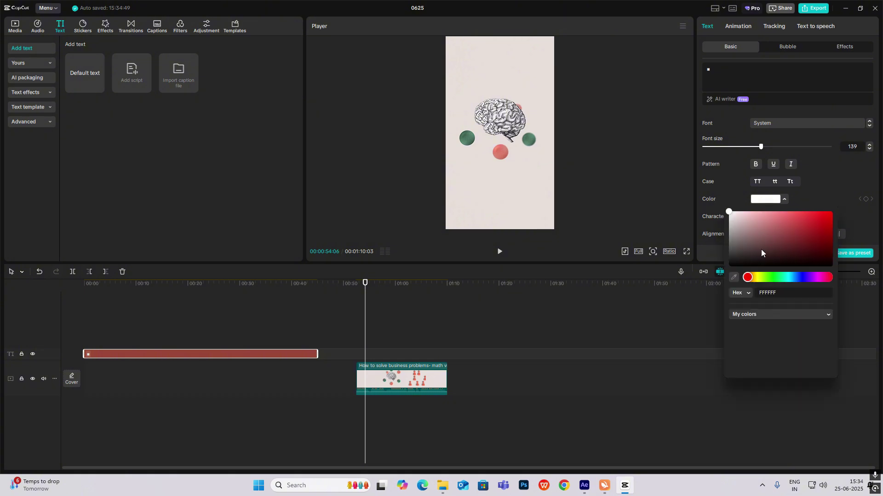
left_click(735, 280)
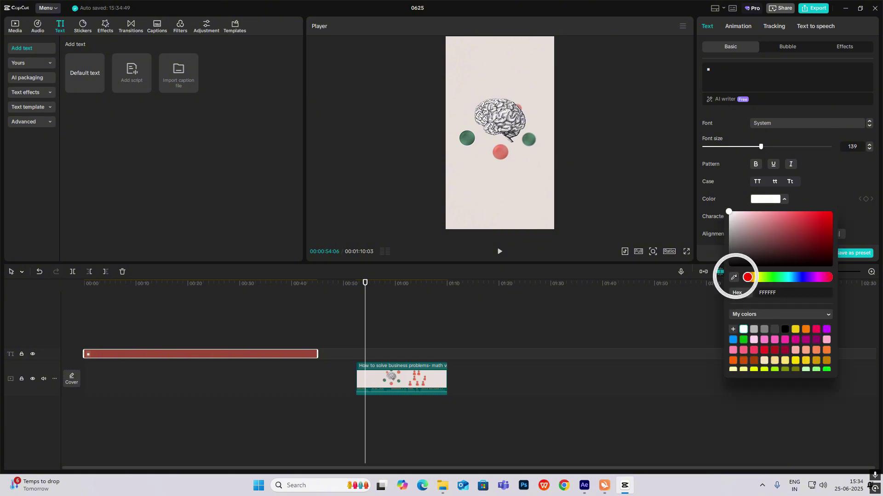
left_click(510, 190)
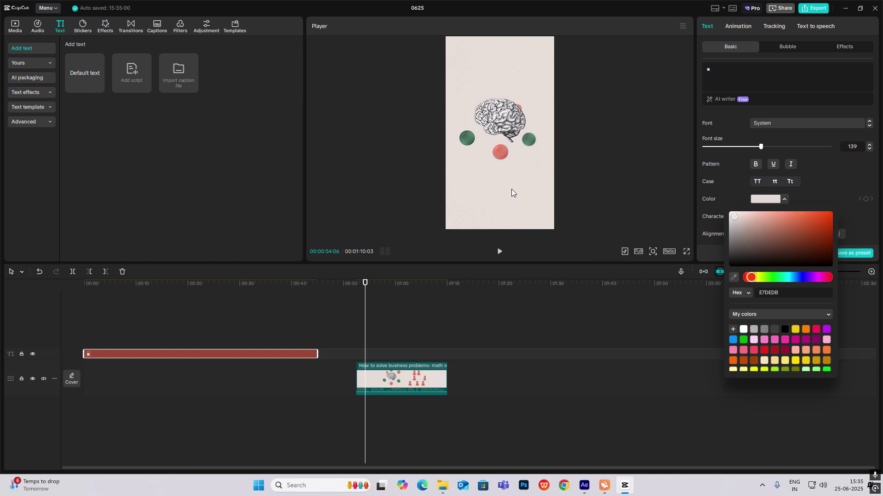
Check the plain background clip, and scrub through the reference video's brain, Drama and Math ball scenes.
left_click(174, 339)
left_click_drag(173, 338, 170, 349)
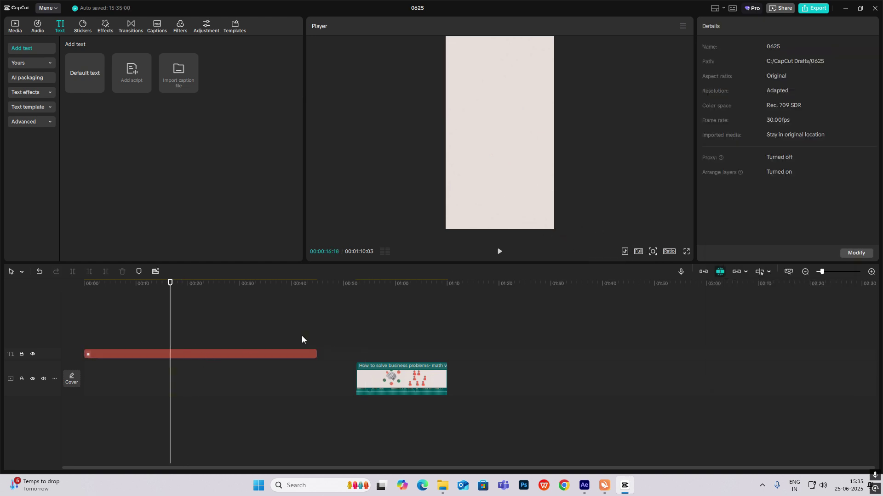
left_click_drag(301, 339, 370, 342)
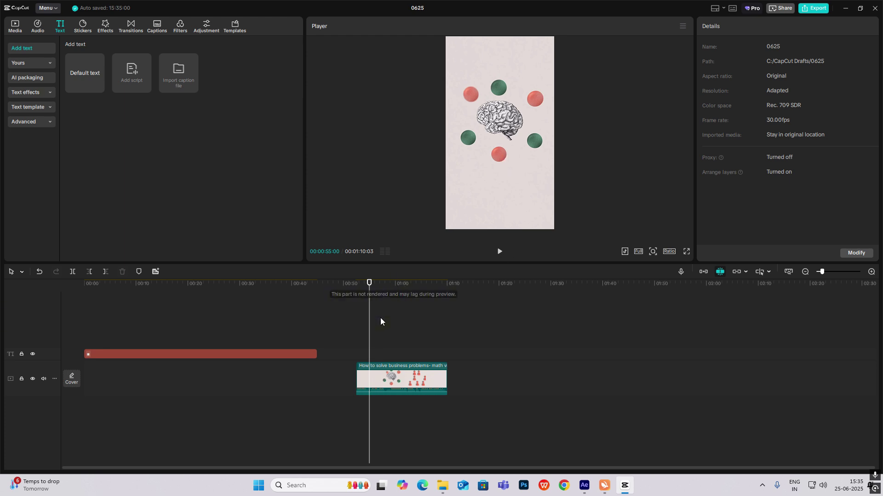
left_click_drag(370, 324, 392, 326)
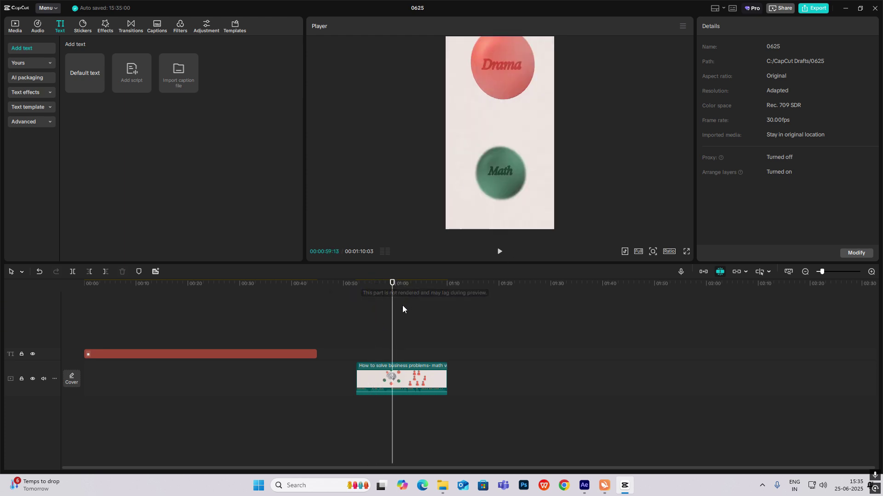
left_click(390, 313)
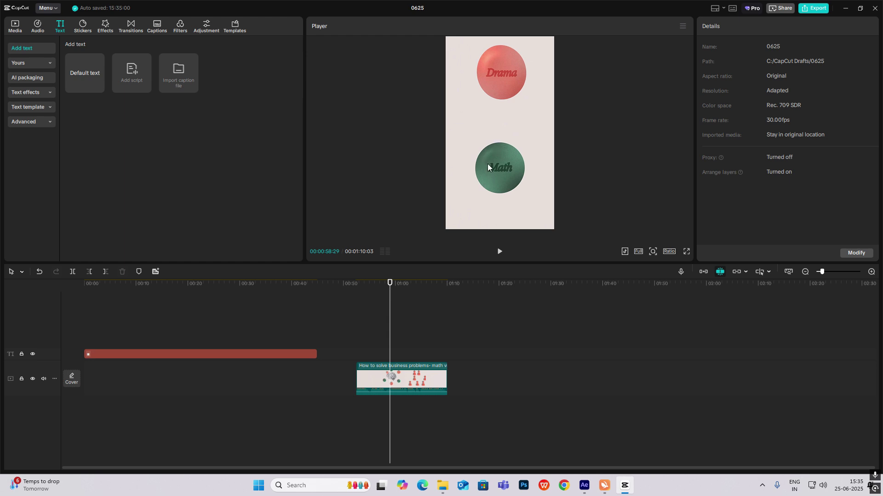
left_click_drag(390, 313, 390, 316)
Place green.mov and the brain PNG on tracks above the background text, extending the brain from 00:00 to the background's end.
left_click(15, 26)
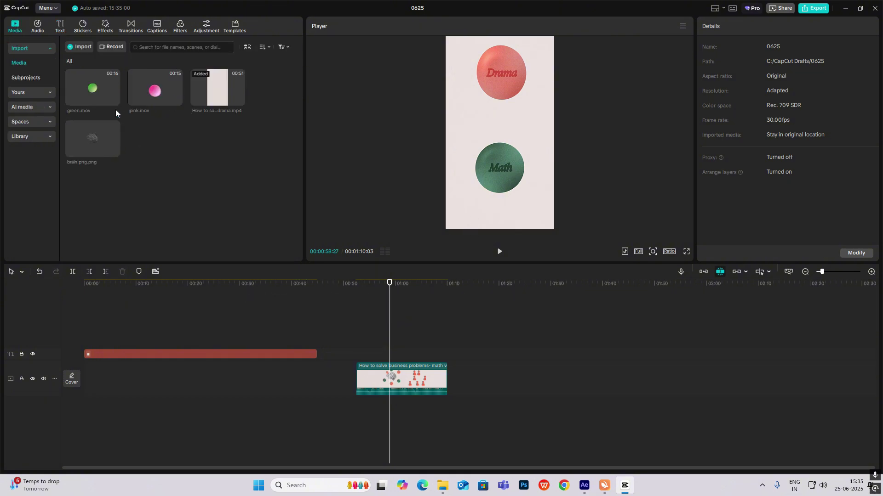
left_click_drag(256, 205, 88, 308)
left_click(120, 315)
left_click_drag(279, 334, 372, 361)
left_click_drag(120, 335, 251, 334)
left_click(149, 239)
mouse_move(102, 322)
left_mouse_down()
mouse_move(87, 319)
mouse_move(316, 325)
mouse_move(365, 345)
mouse_move(84, 326)
left_mouse_up()
left_click(122, 310)
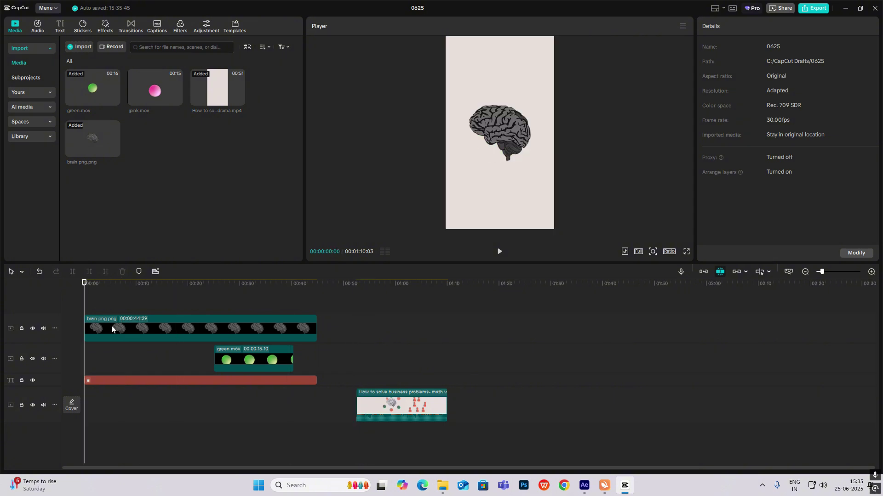
Keyframe the brain's transform at 00:00 with 1% scale, and set the scale to 110% at 00:00:03:14.
left_click(111, 327)
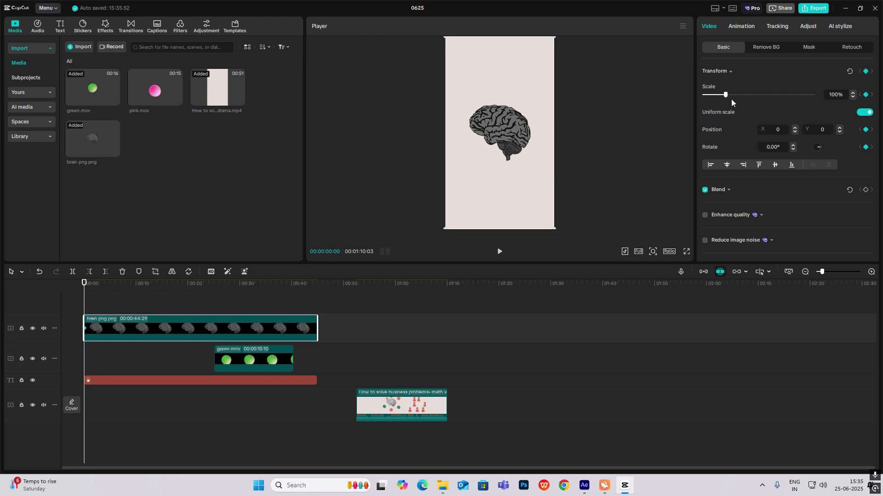
left_click_drag(725, 94, 702, 95)
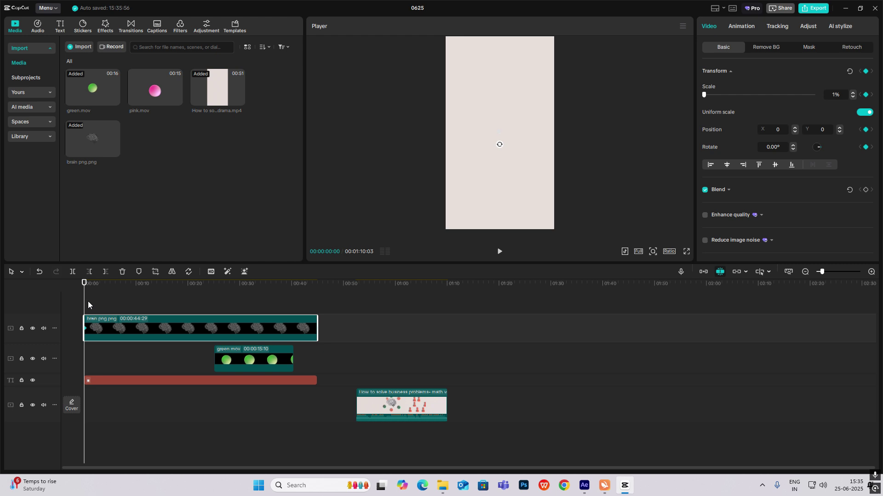
left_click_drag(86, 301, 102, 310)
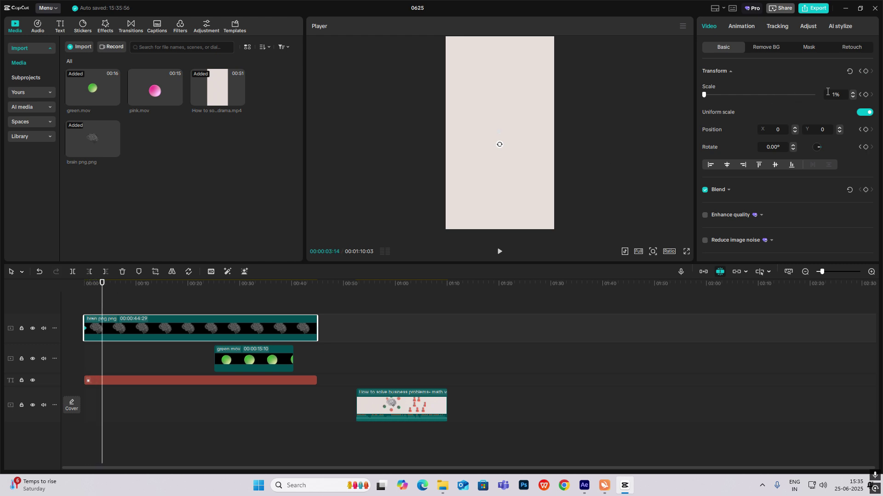
type("100")
mouse_move(97, 305)
left_mouse_down()
mouse_move(109, 321)
mouse_move(368, 358)
mouse_move(85, 321)
mouse_move(102, 315)
left_mouse_up()
left_click(106, 323)
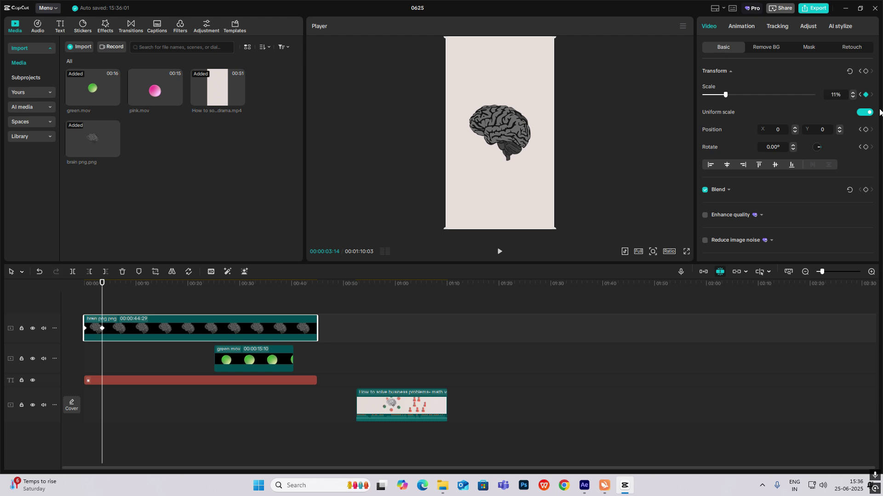
Add a 100% scale keyframe to the brain at 00:00:04:26 and preview the pop-in animation.
left_click(119, 307)
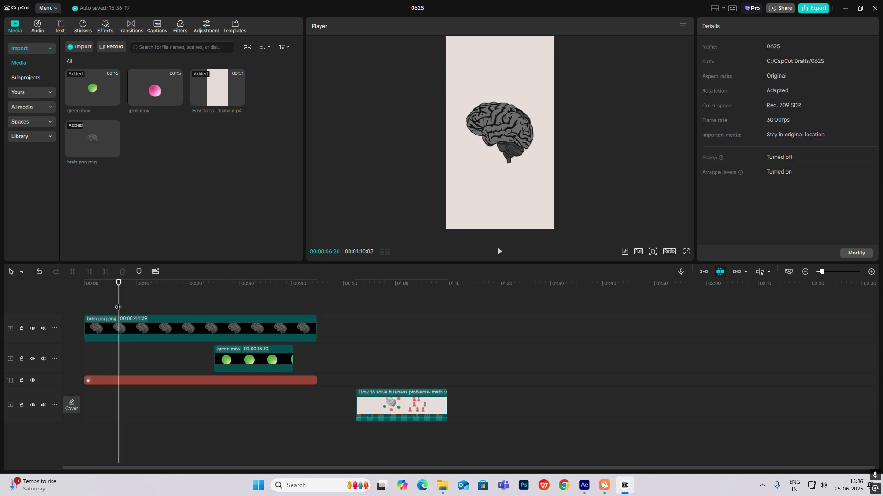
left_click(106, 318)
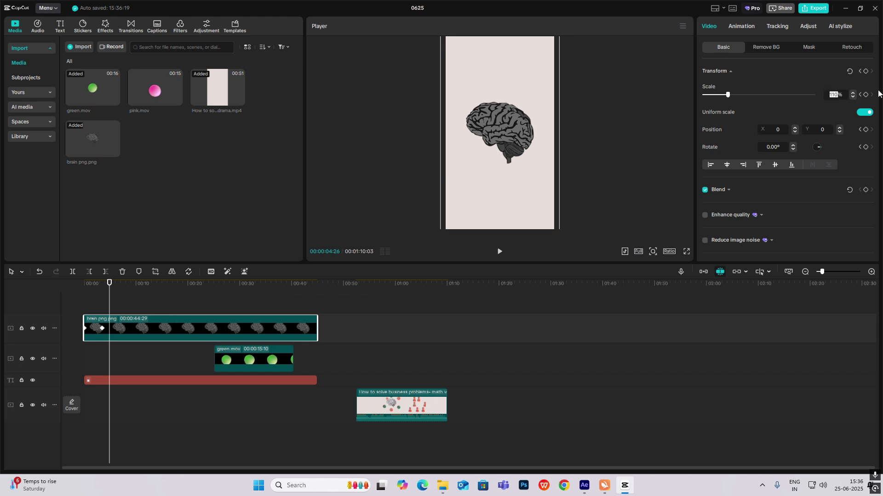
type("100")
left_click(104, 307)
left_click(75, 309)
key("space")
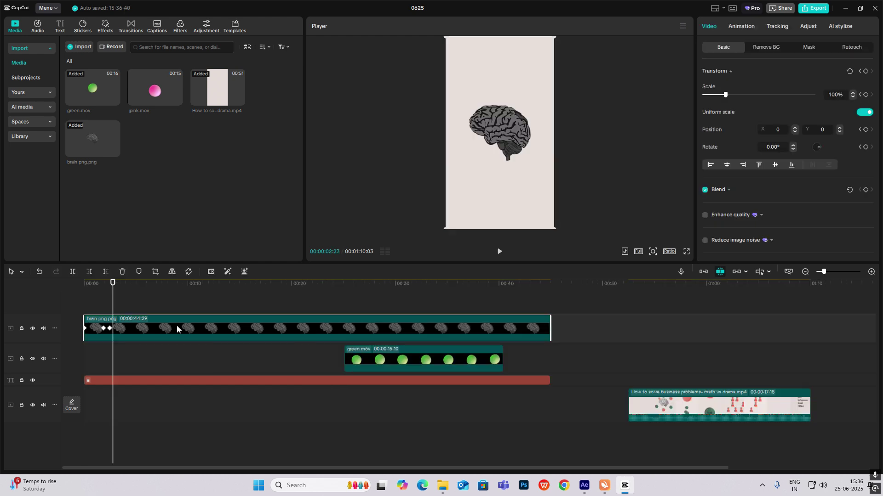
Apply the Cubic Out preset curve to the brain's scale between the first two keyframes.
double_click(178, 329)
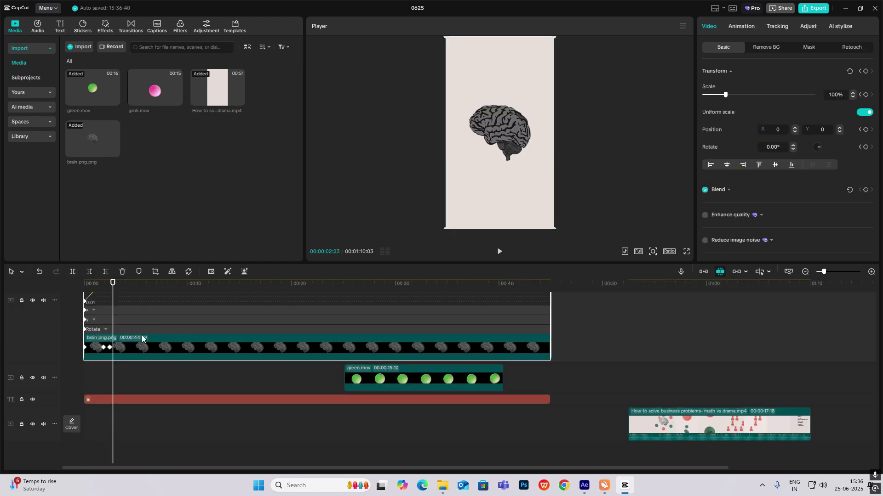
scroll(142, 338, "up", 2)
left_click(870, 272)
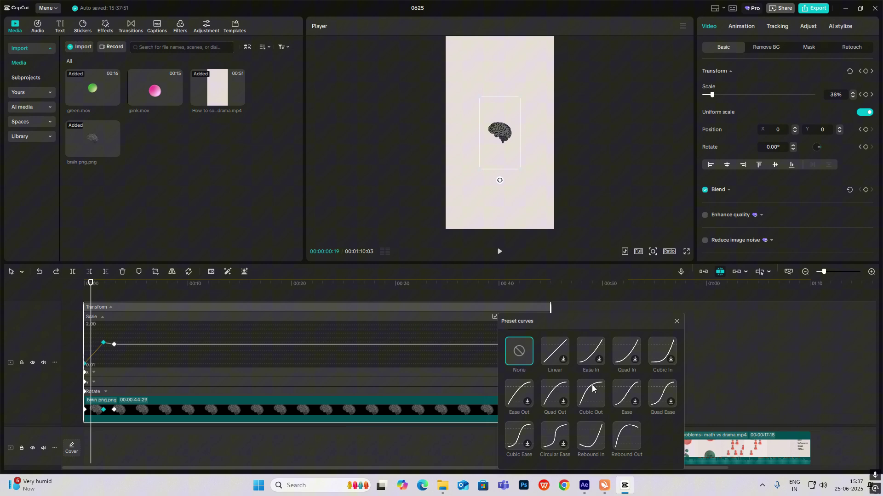
left_click(592, 389)
left_click(676, 322)
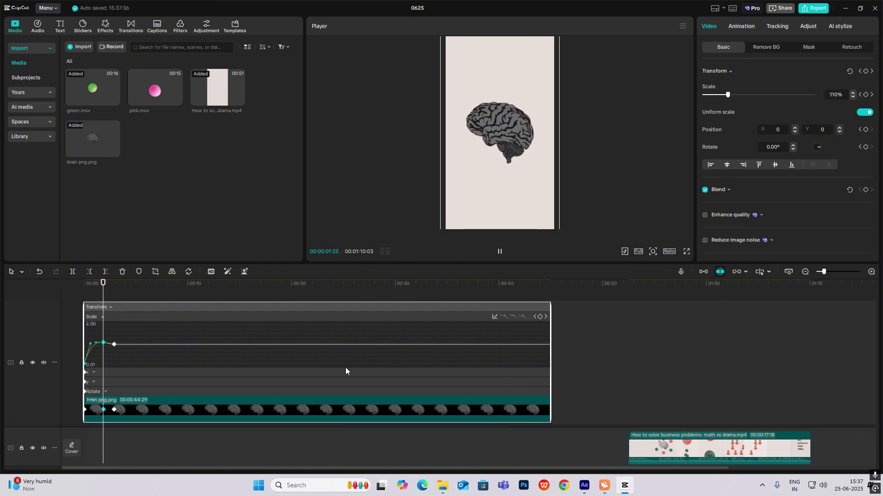
Move the brain's 110% scale keyframe earlier, to about 1.2 seconds, and play the animation from the start.
left_click(871, 272)
left_click(870, 271)
key("alt+k")
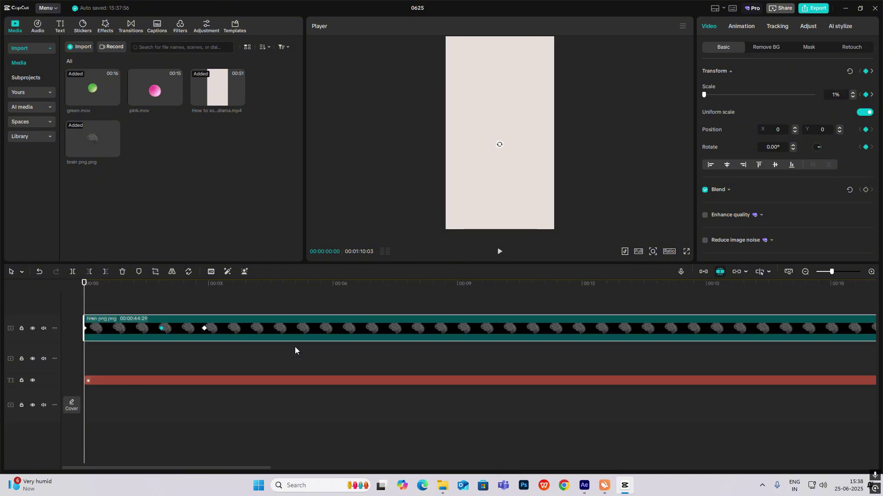
left_click(162, 328)
left_click(83, 311)
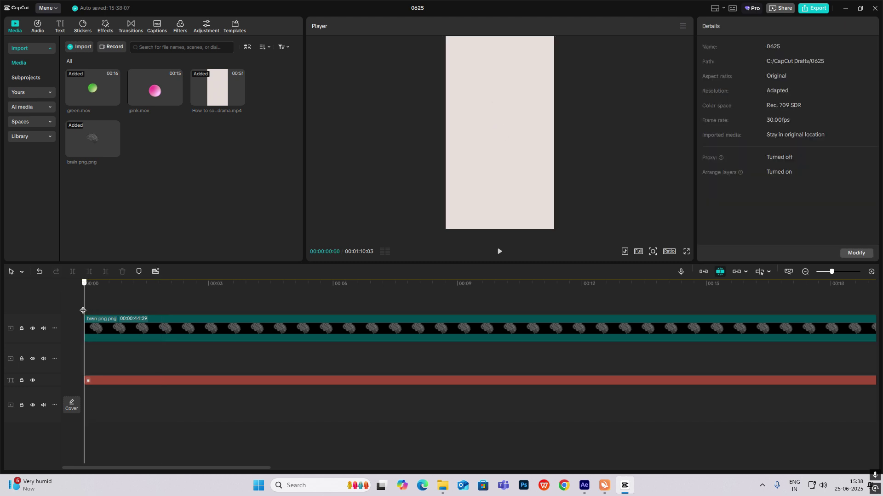
key("space")
Move the brain's final 100% scale keyframe earlier, to about 00:00:01:17, and play the animation again.
left_click(193, 336)
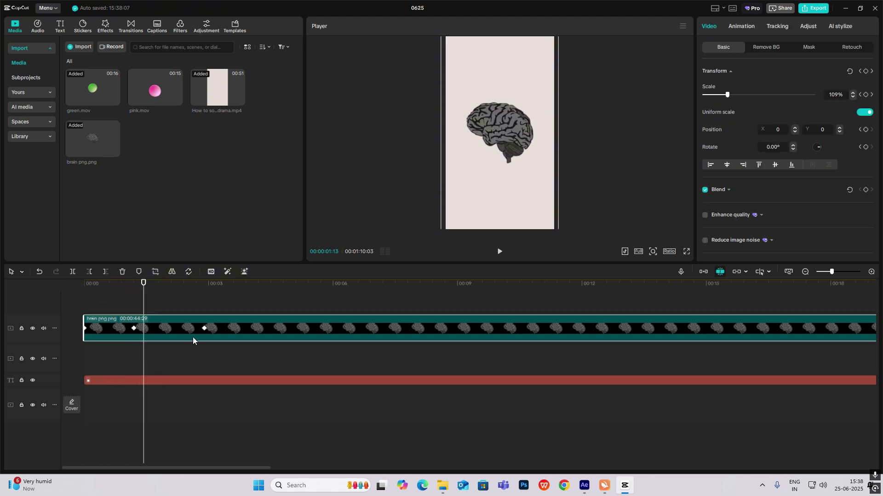
left_click_drag(200, 332, 154, 336)
left_click_drag(108, 311, 37, 313)
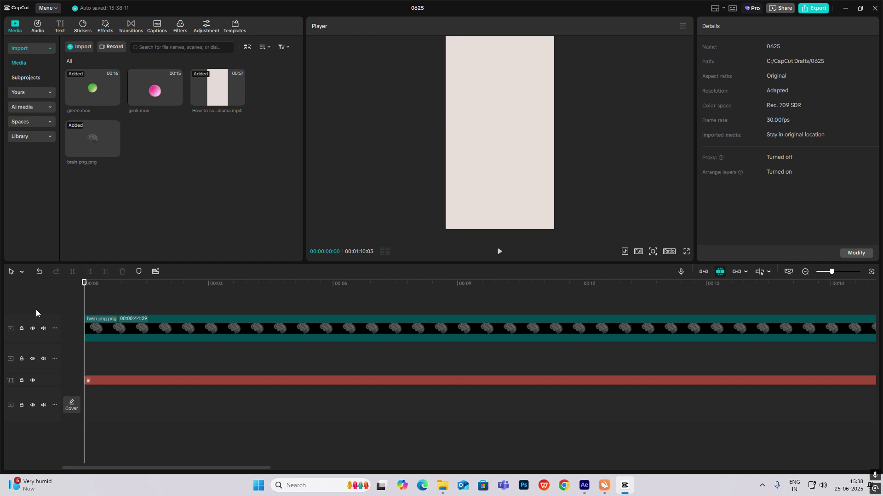
key("space")
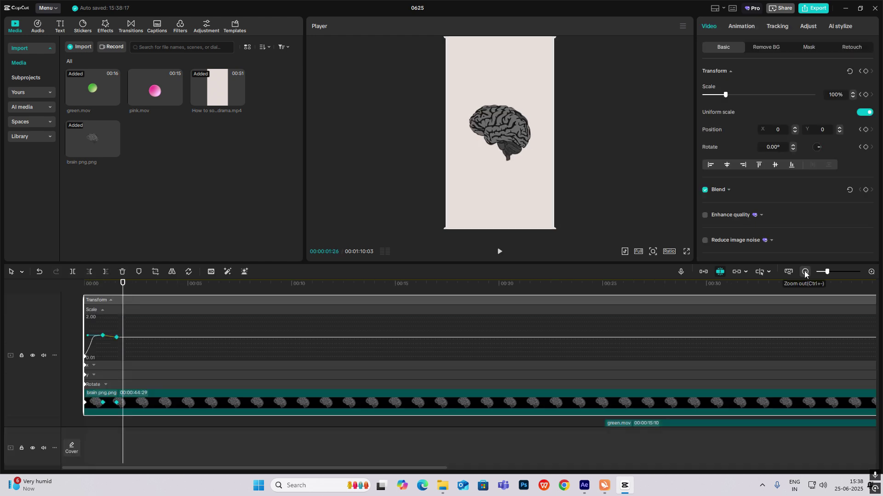
Apply the Cubic Out curve to the brain's scale between the 110% and 100% keyframes, and scrub the timeline to check it.
left_click(805, 271)
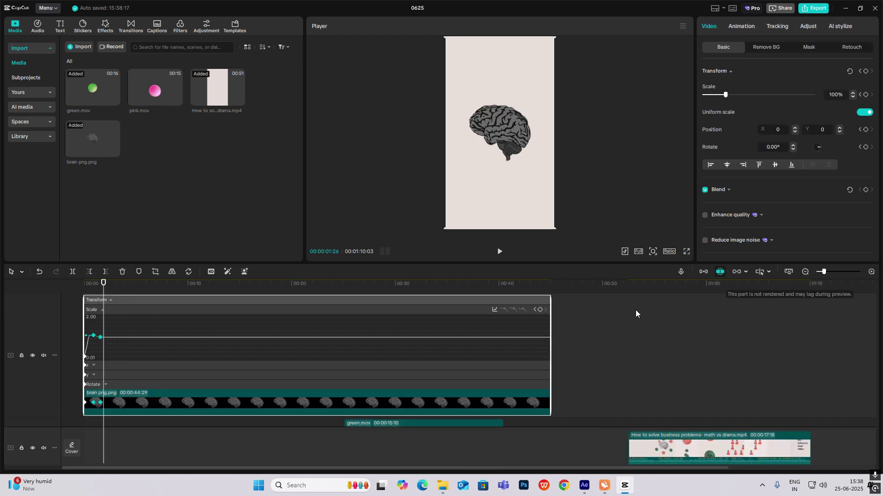
left_click(494, 309)
left_click(595, 393)
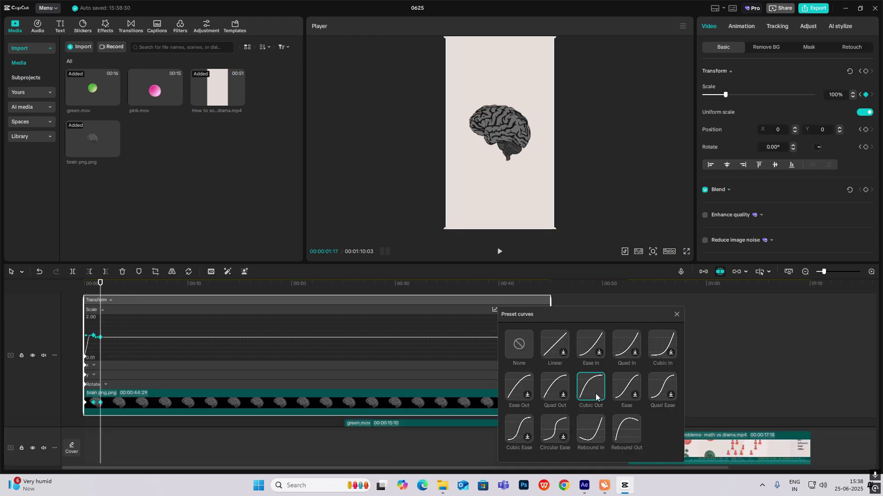
left_click(677, 314)
left_click(91, 301)
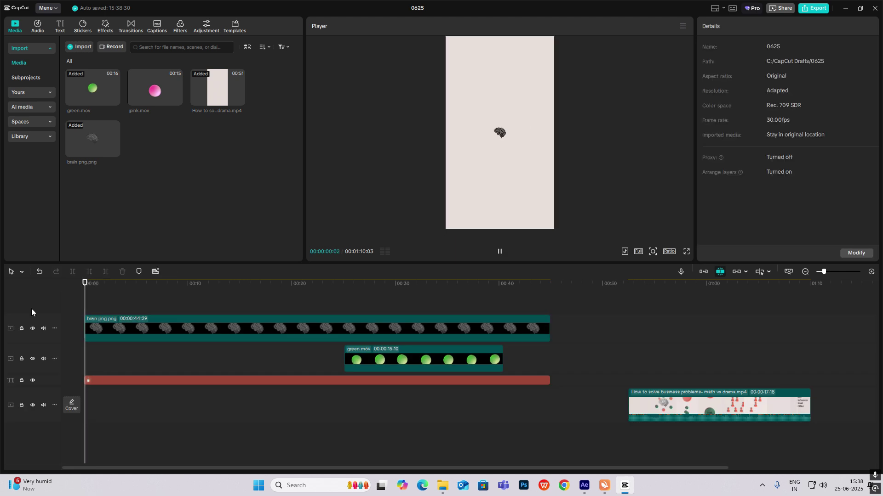
left_click(629, 380)
left_click_drag(629, 380, 534, 391)
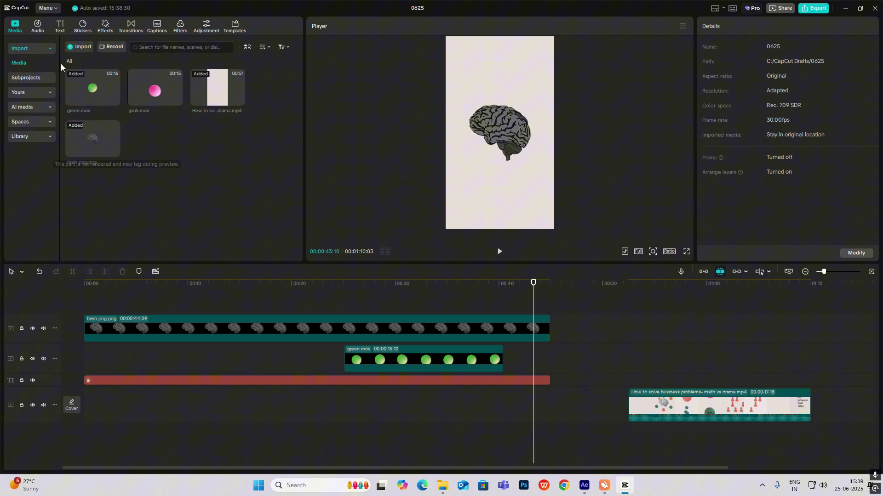
Search the video effects for blur and add the Blur effect above the brain clip at the start of the timeline.
left_click(107, 28)
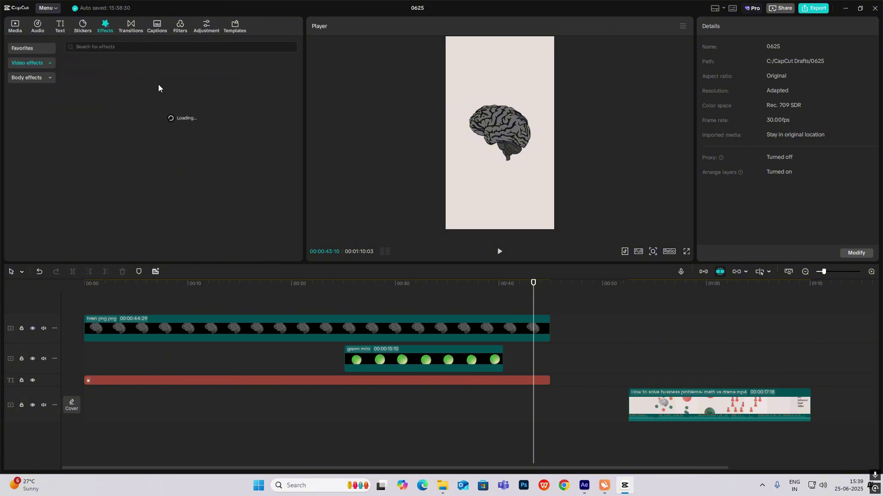
left_click(121, 49)
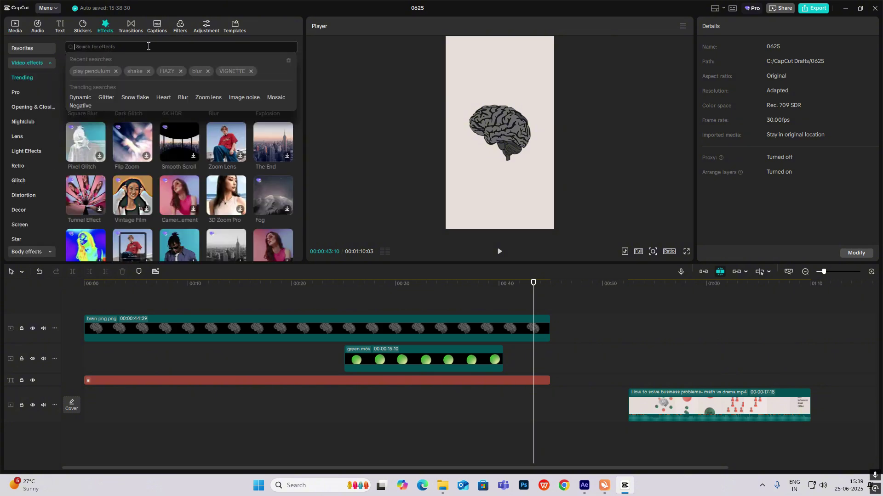
left_click(199, 71)
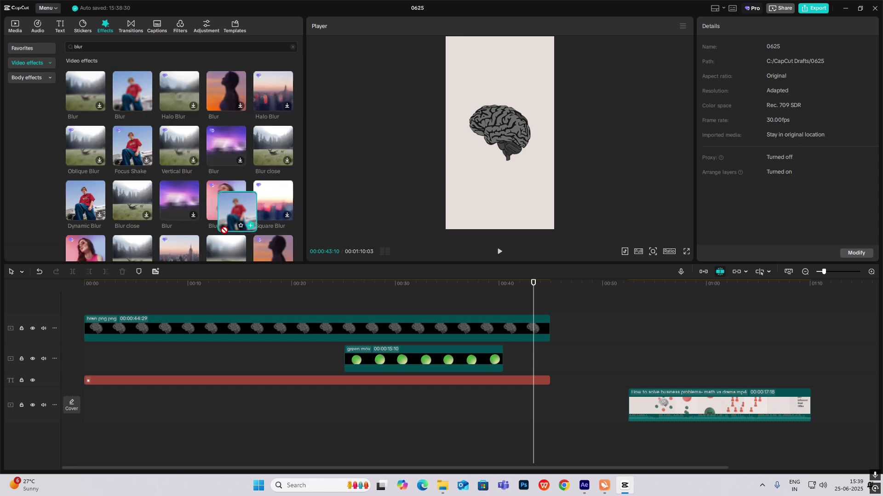
mouse_move(226, 203)
left_mouse_down()
mouse_move(98, 306)
mouse_move(89, 301)
mouse_move(120, 320)
mouse_move(153, 319)
left_mouse_up()
Keyframe the Blur effect's amount at 50 at the timeline start and at 0 at 00:00:02:15.
left_click(92, 294)
left_click(105, 321)
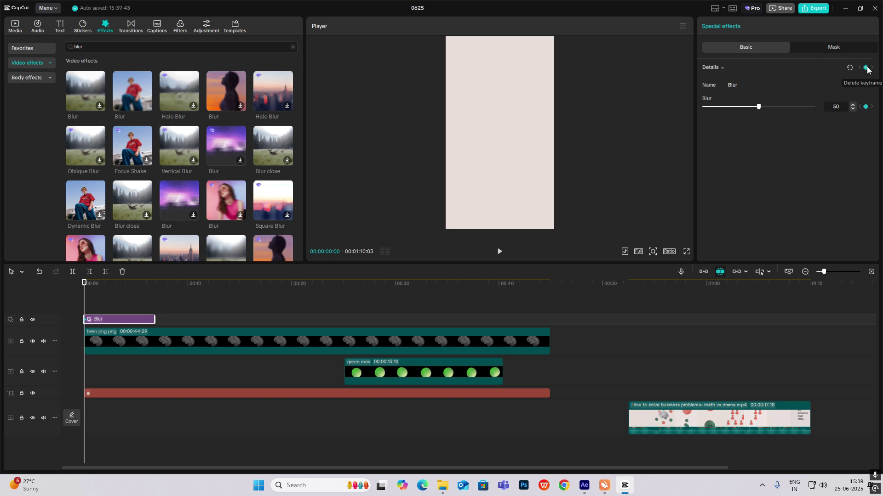
left_click_drag(83, 306, 110, 291)
left_click_drag(750, 108, 621, 110)
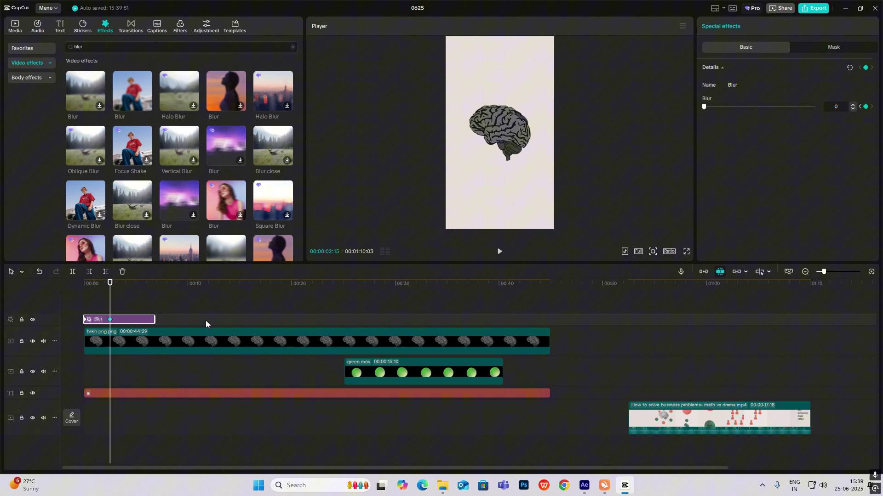
Apply the Cubic Out preset curve between the two blur keyframes and play the animation from the start.
key("alt+k")
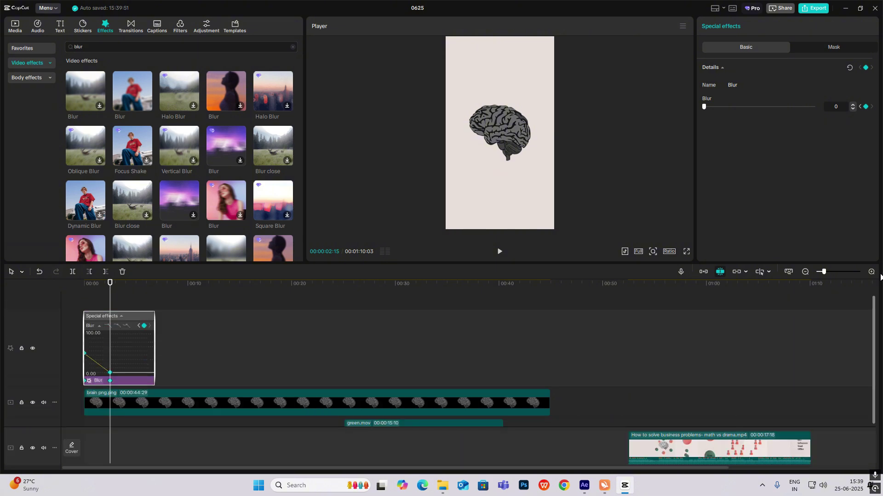
left_click(871, 272)
left_click(144, 325)
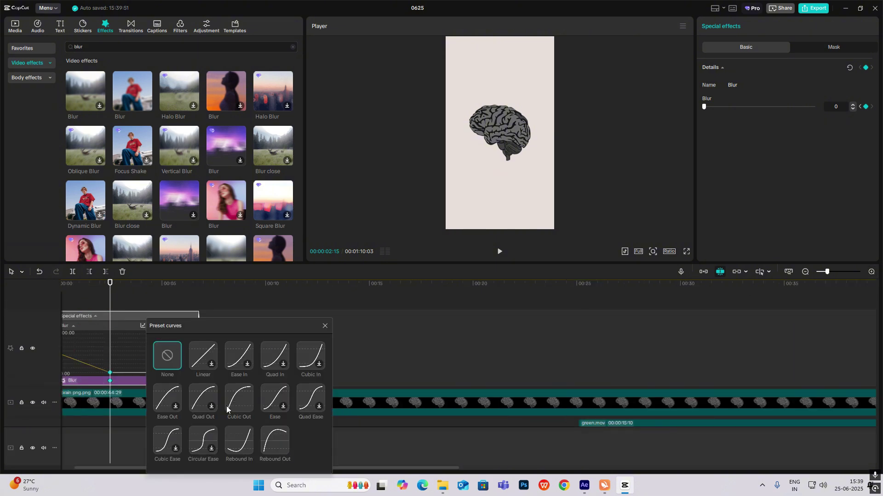
left_click(239, 394)
left_click(330, 328)
left_click(230, 340)
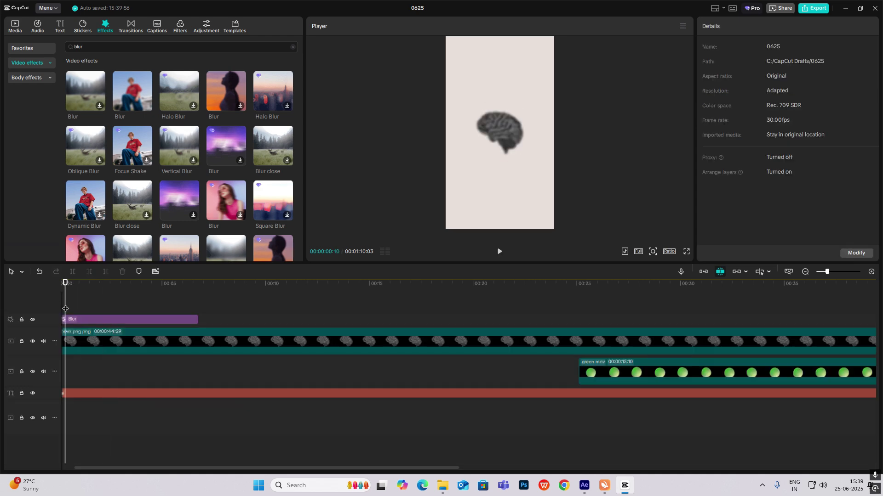
left_click(93, 307)
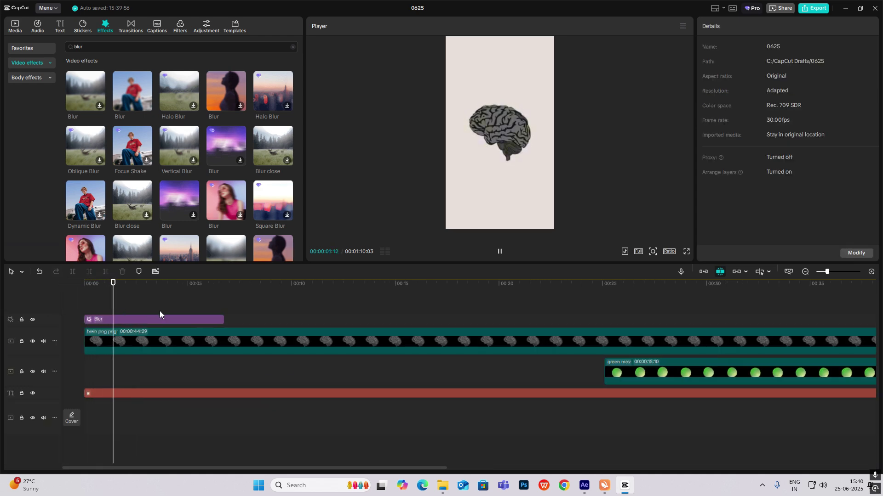
key("space")
Add green.mov at the start of the timeline, lower the ball to Y -151, and place its clip beneath the brain track.
left_click(22, 31)
left_click_drag(92, 89, 86, 331)
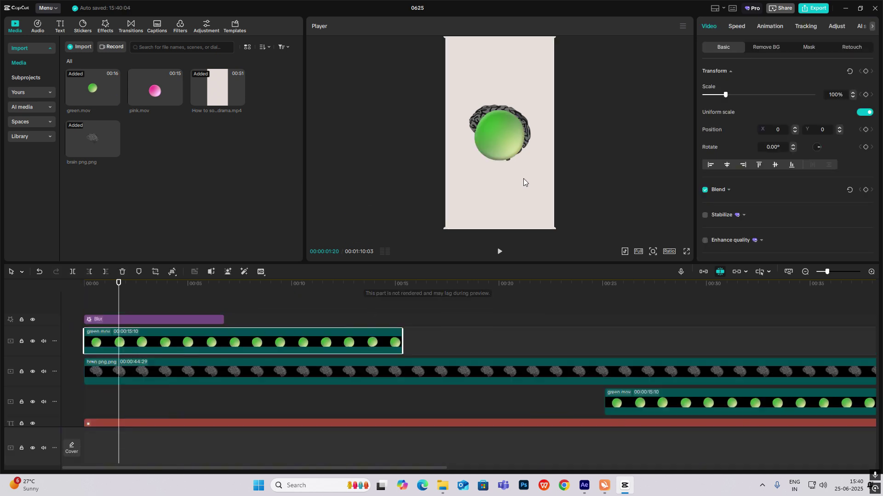
left_click_drag(499, 142, 499, 150)
left_click_drag(152, 346, 144, 401)
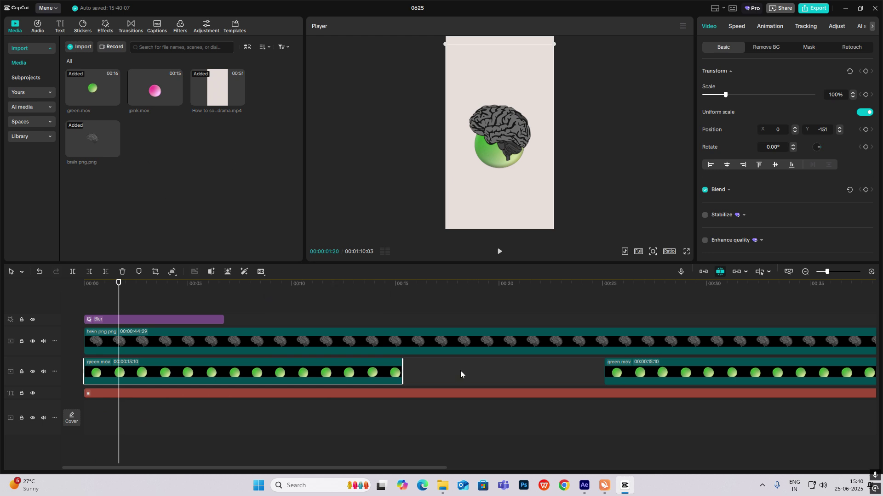
Add two pink.mov clips beneath the brain track from the start, scaling them to 28% and 18% and hiding both balls behind the brain.
left_click_drag(155, 89, 83, 364)
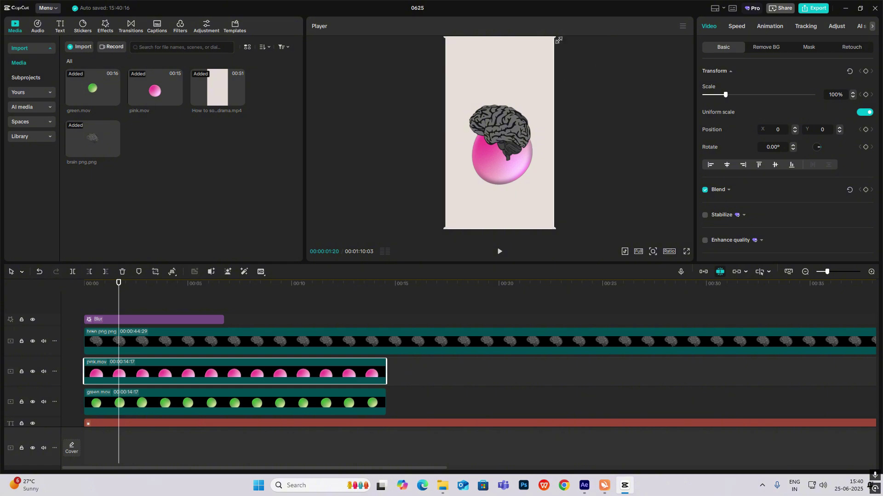
left_click_drag(558, 40, 503, 125)
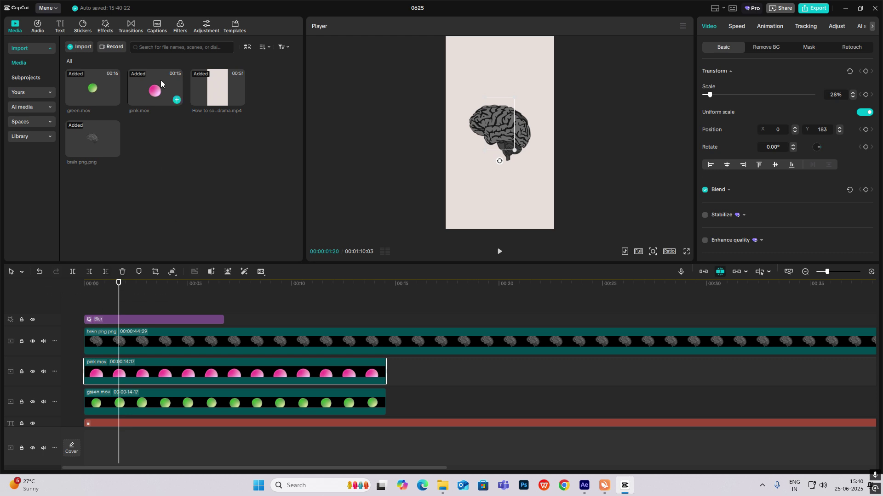
left_click_drag(160, 80, 84, 366)
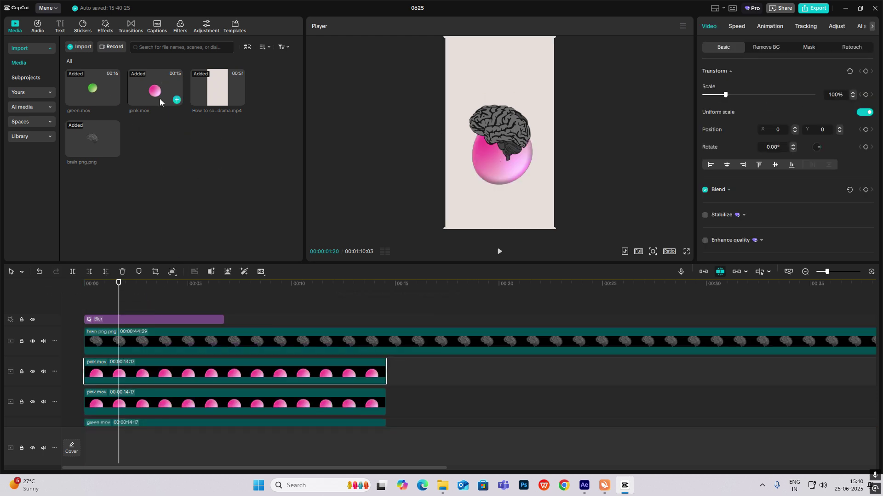
left_click_drag(554, 37, 498, 158)
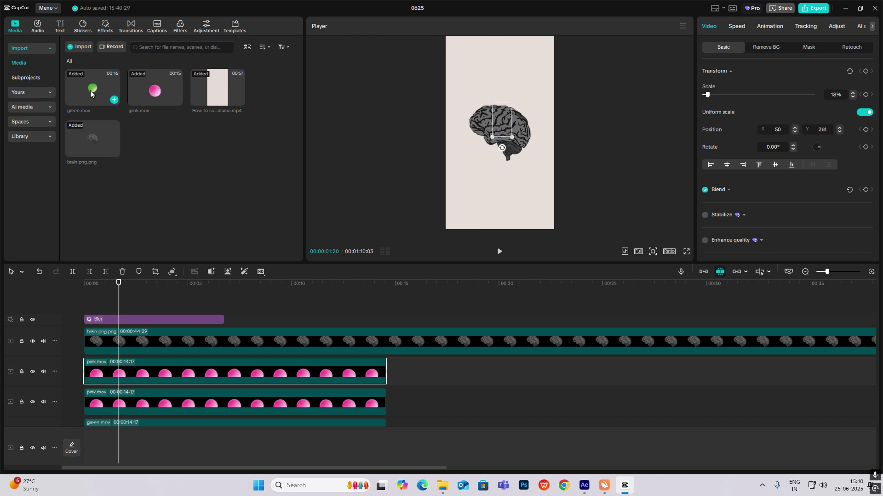
Add a second green.mov clip beneath the brain track, scale it to 36% behind the brain, and trim it to 00:00:14:17.
left_click_drag(90, 91, 83, 367)
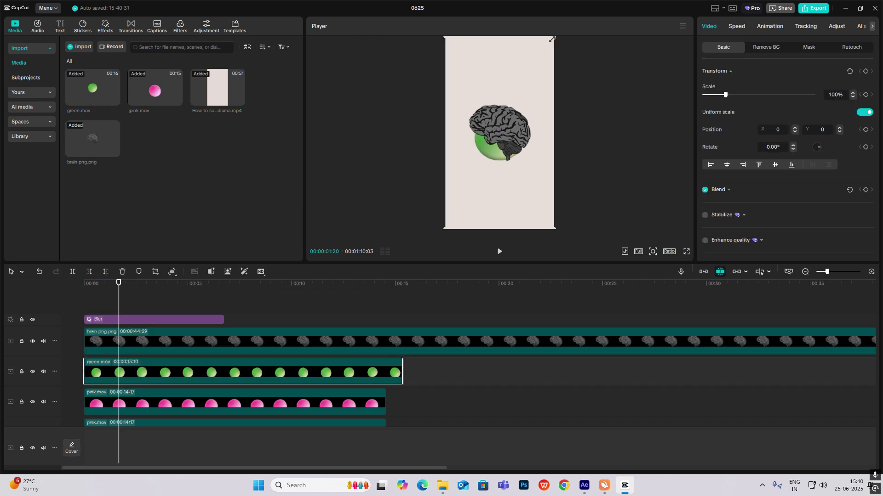
left_click_drag(552, 40, 514, 115)
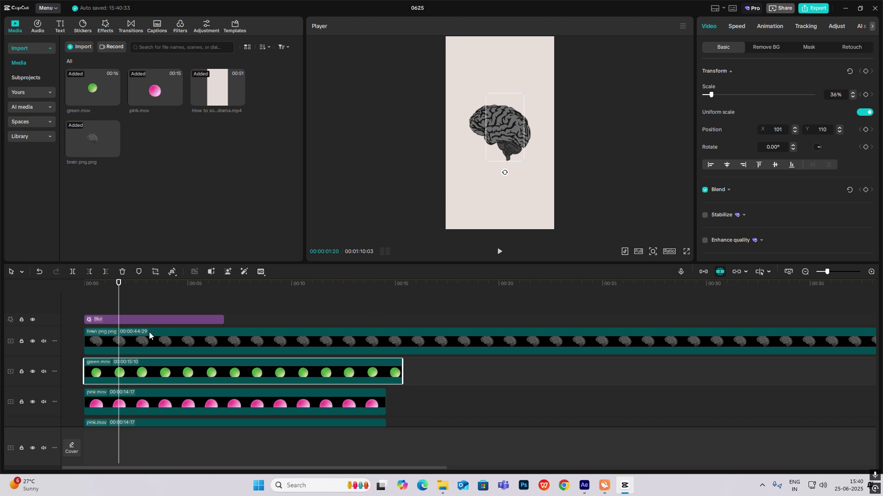
scroll(149, 336, "down", 1)
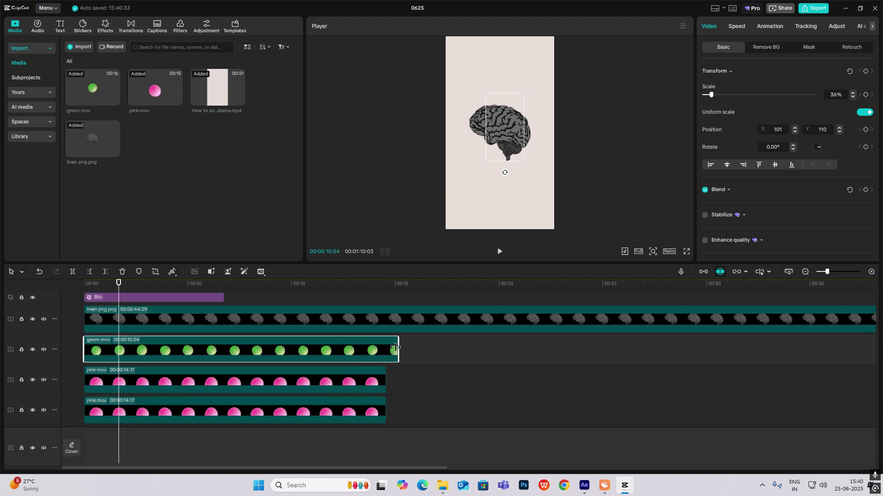
left_click_drag(395, 348, 325, 357)
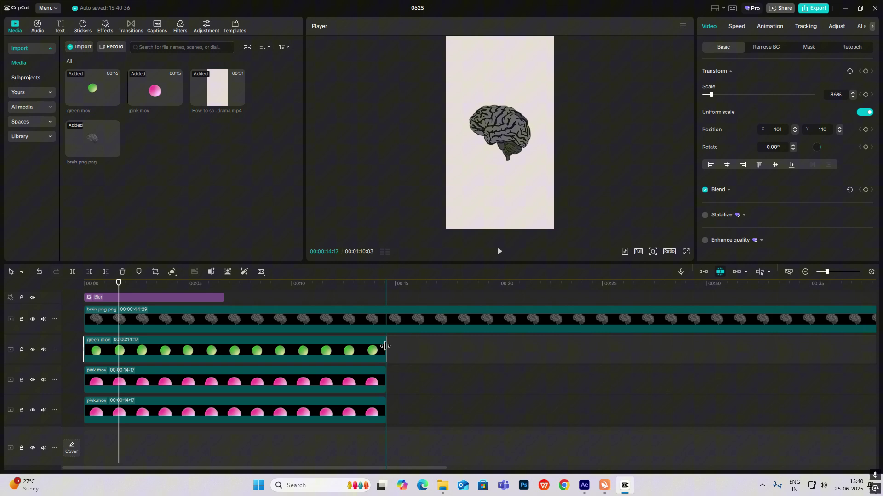
scroll(80, 326, "up", 1)
Shift all four ball clips together so that they start at 00:00:00:18.
left_click(95, 301)
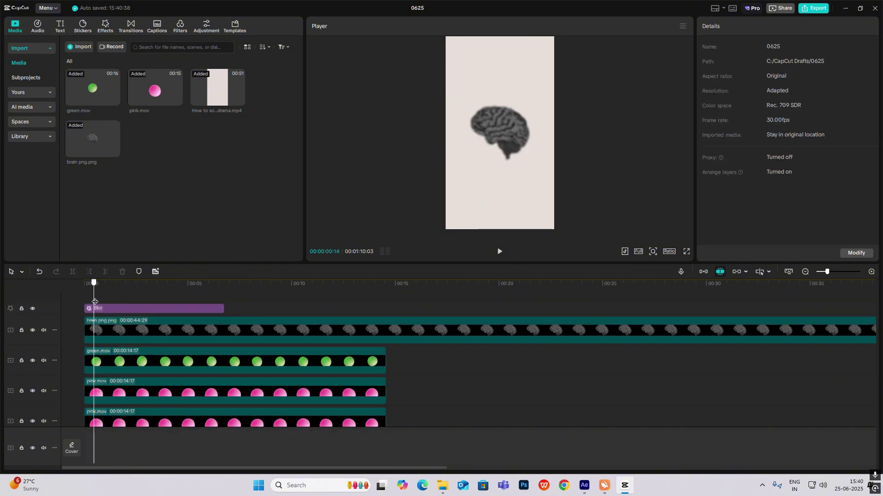
left_click_drag(95, 302, 97, 324)
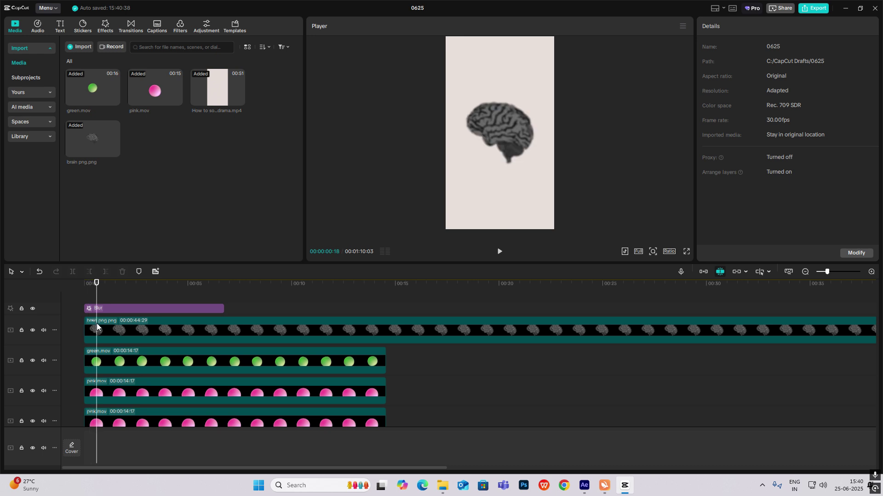
scroll(96, 324, "down", 2)
left_click_drag(388, 388, 274, 403)
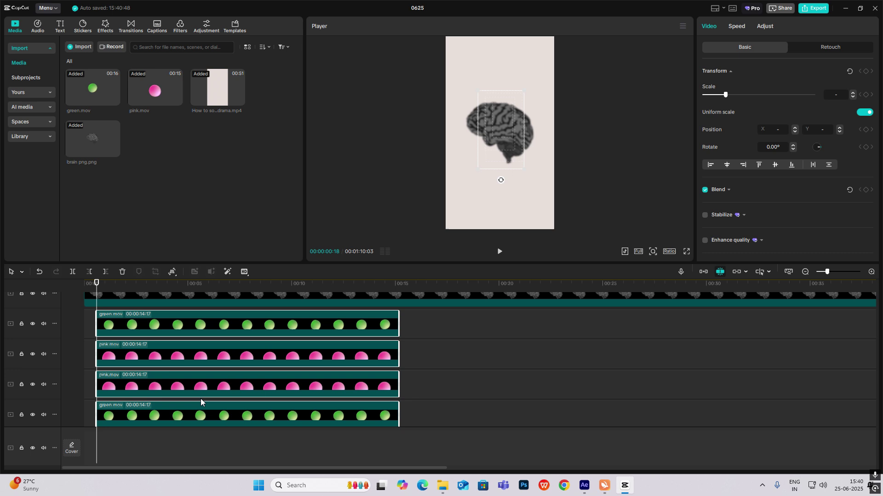
Add a Transform keyframe to each of the four ball clips at 00:00:00:18.
scroll(312, 305, "up", 2)
left_click(131, 340)
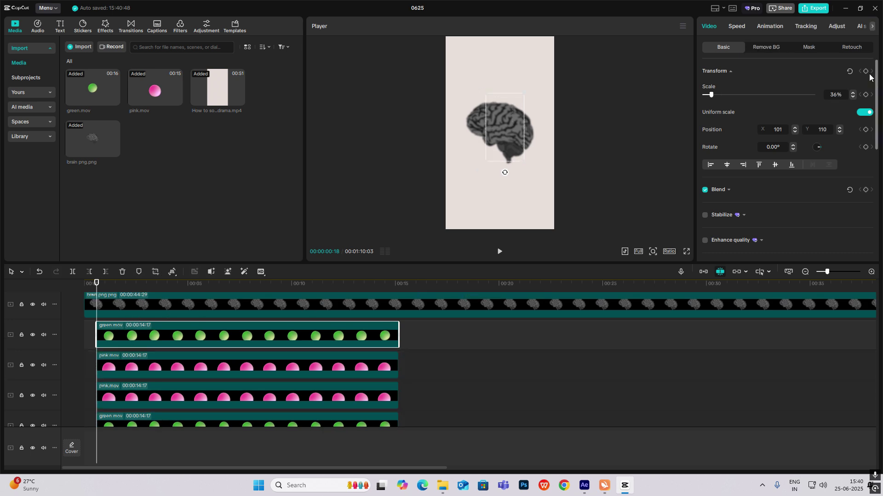
left_click(139, 368)
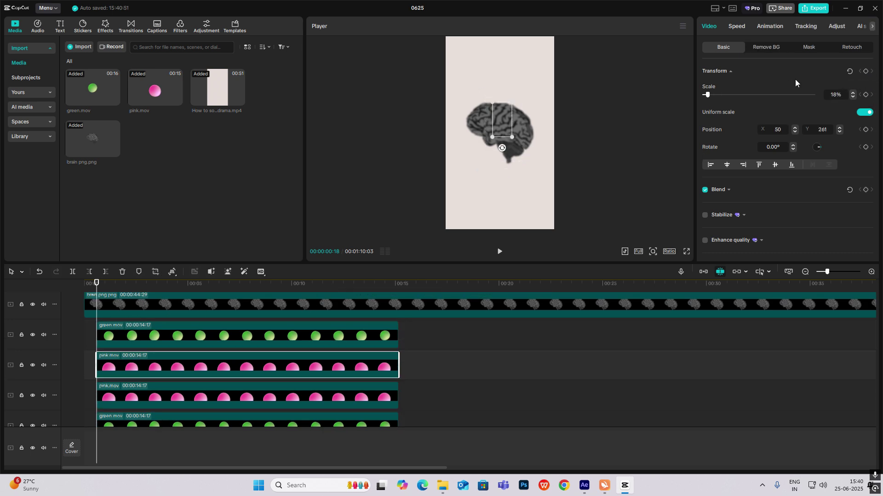
scroll(120, 357, "down", 2)
left_click(120, 357)
left_click(120, 384)
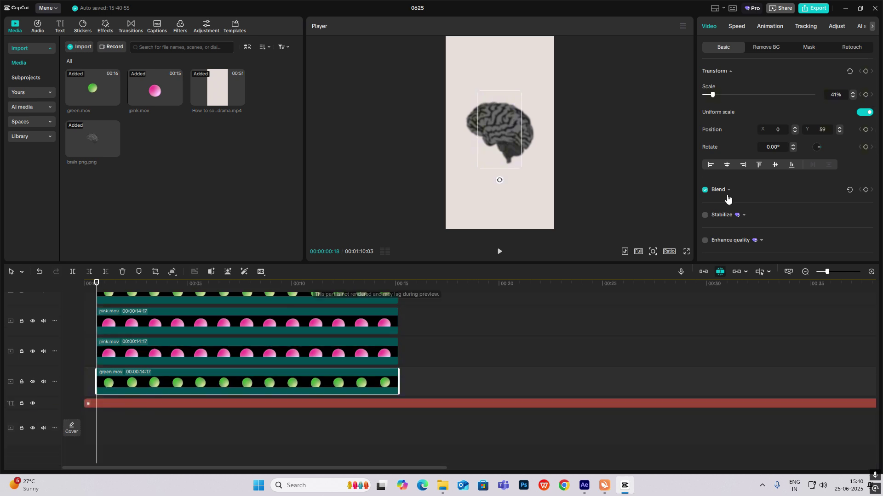
left_click(865, 70)
At 00:00:02:08, move the 41% green ball out above the brain to X -426, Y 974.
left_click_drag(96, 288, 131, 290)
scroll(132, 321, "up", 3)
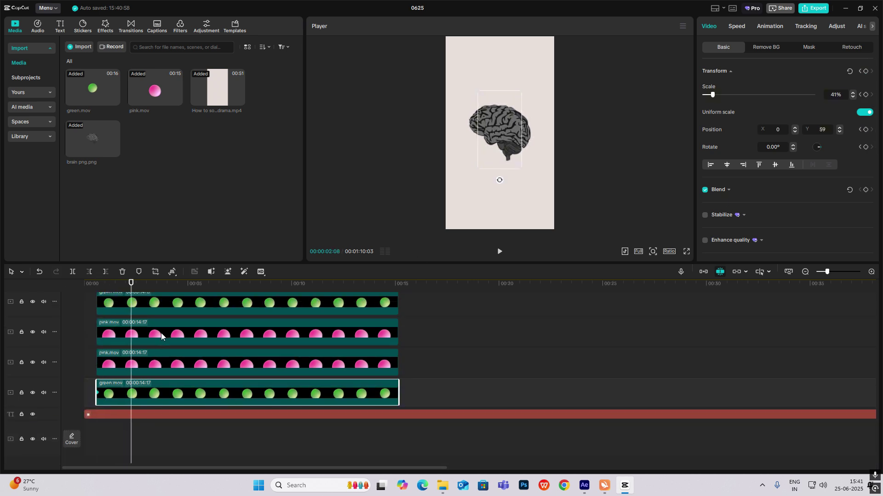
left_click_drag(484, 96, 483, 83)
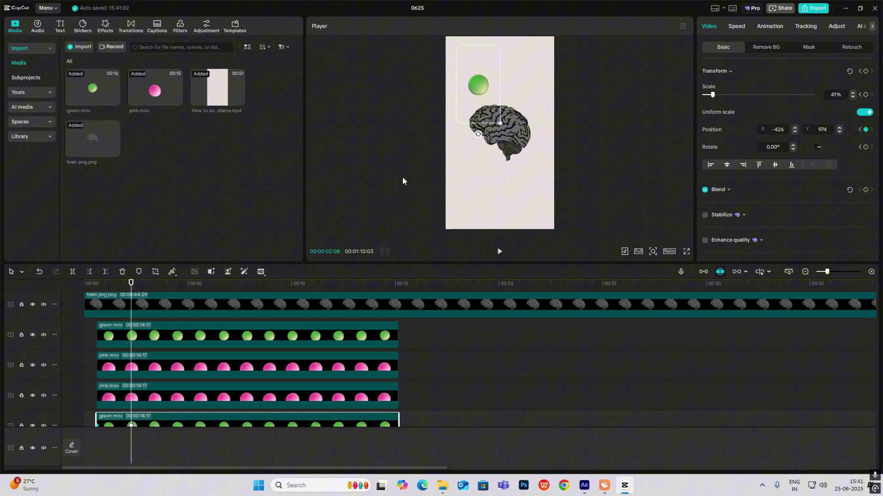
Move the 28% pink ball to X 279, Y 1463, the 18% pink ball to X -307, Y -965, and the 36% green ball to X 696, Y -667.
scroll(137, 402, "down", 1)
left_click(138, 382)
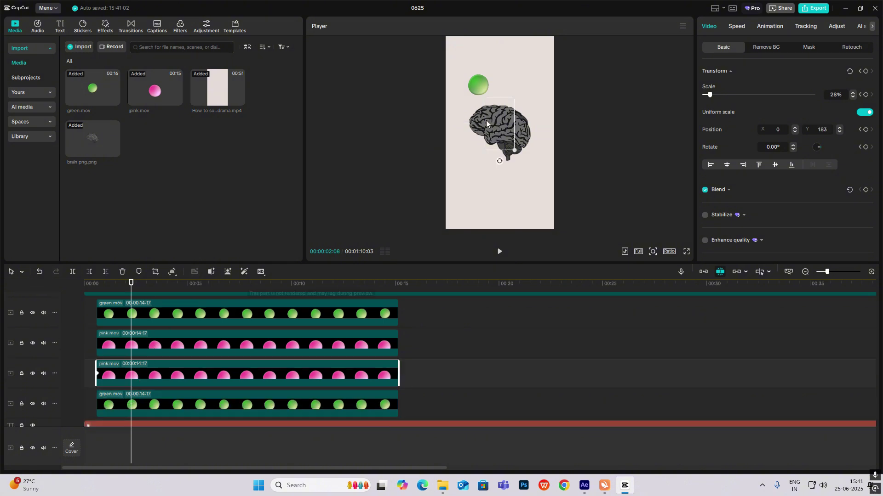
left_click_drag(520, 69, 522, 61)
scroll(111, 383, "down", 1)
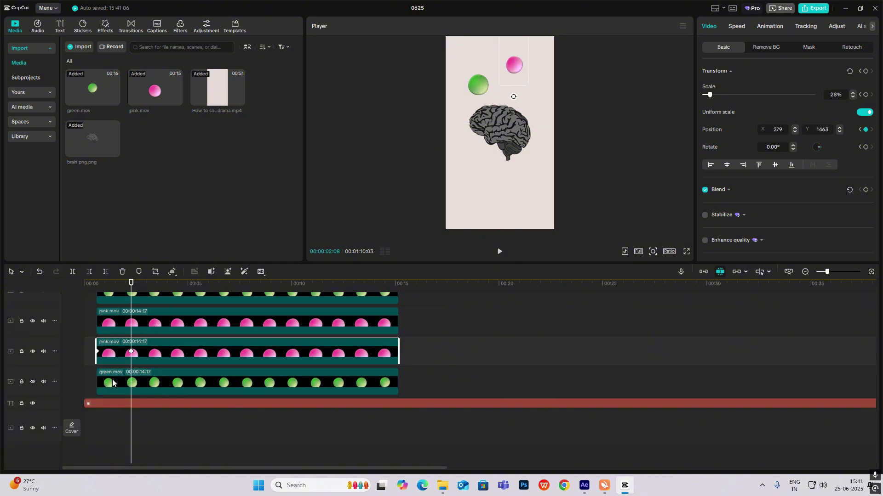
scroll(112, 383, "up", 1)
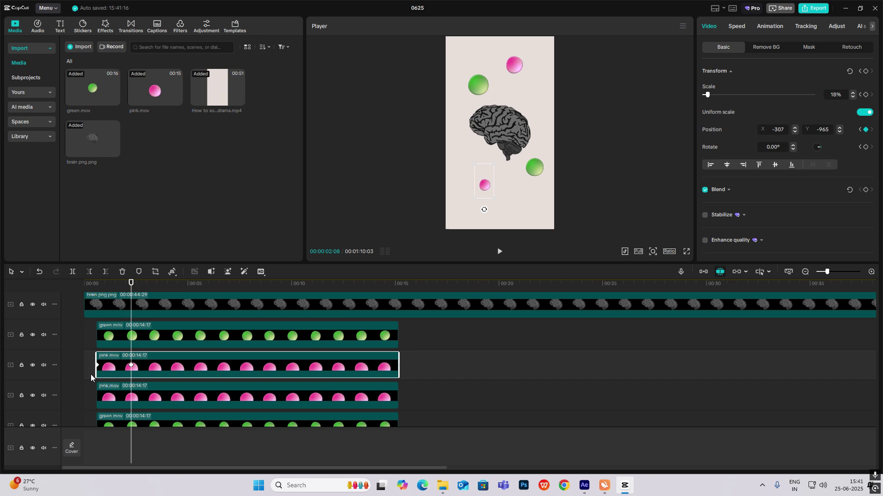
Apply the Cubic Out preset curve to the 36% green ball's X position between its two keyframes.
left_click(151, 326)
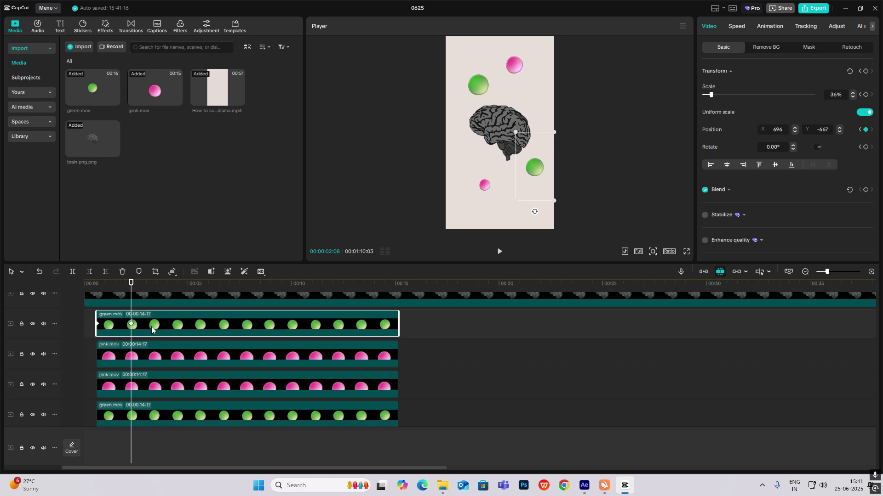
left_click(151, 327)
left_click(119, 353)
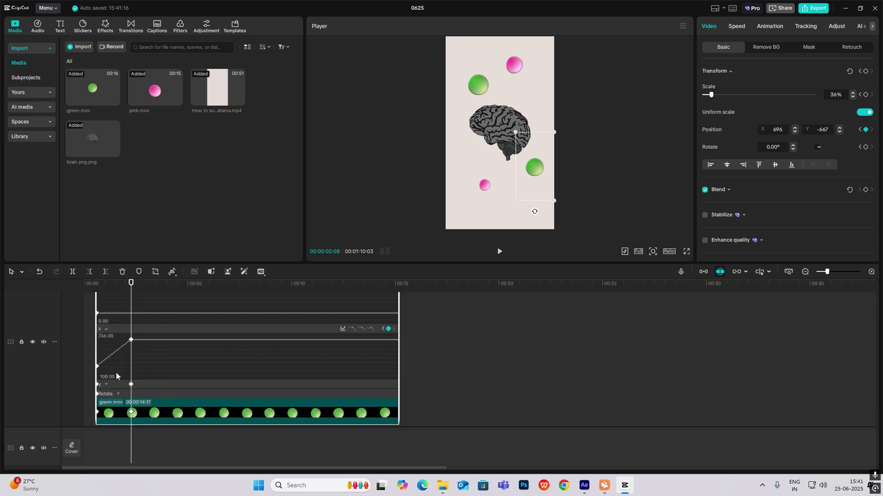
left_click(342, 329)
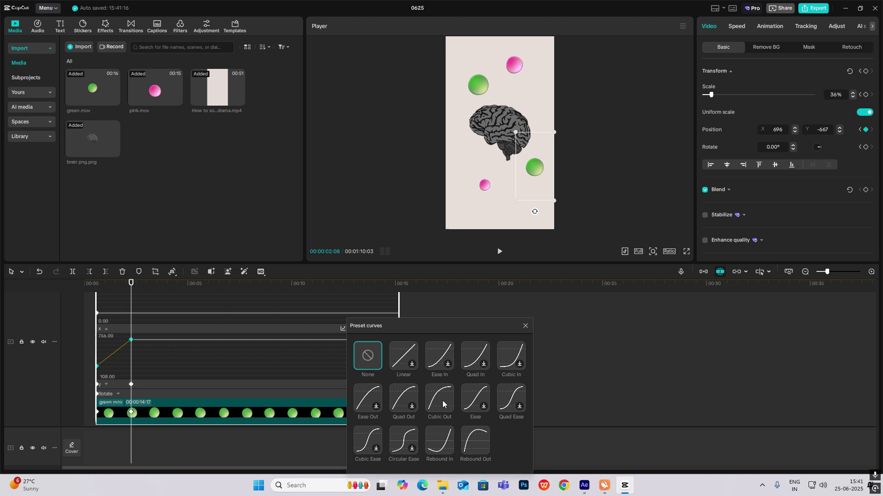
left_click(440, 401)
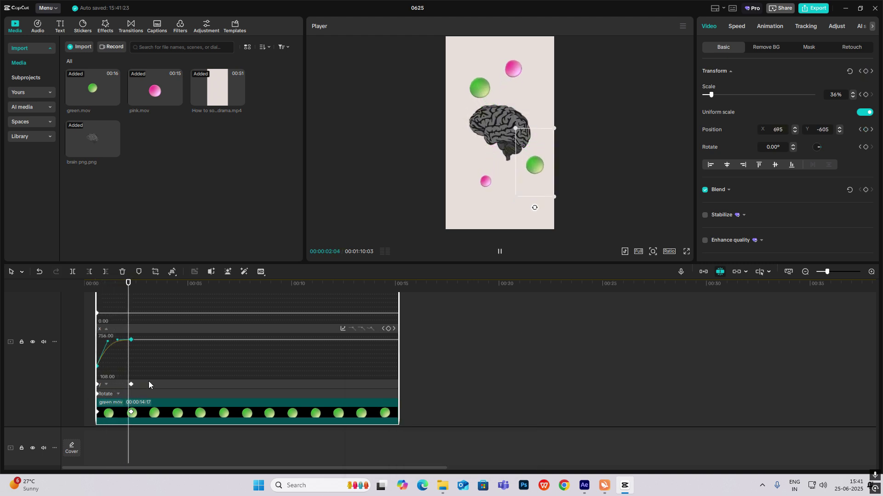
Apply the Cubic Out preset curve to the 36% green ball's Y position between its two keyframes.
left_click(130, 384)
left_click(118, 364)
left_click(343, 338)
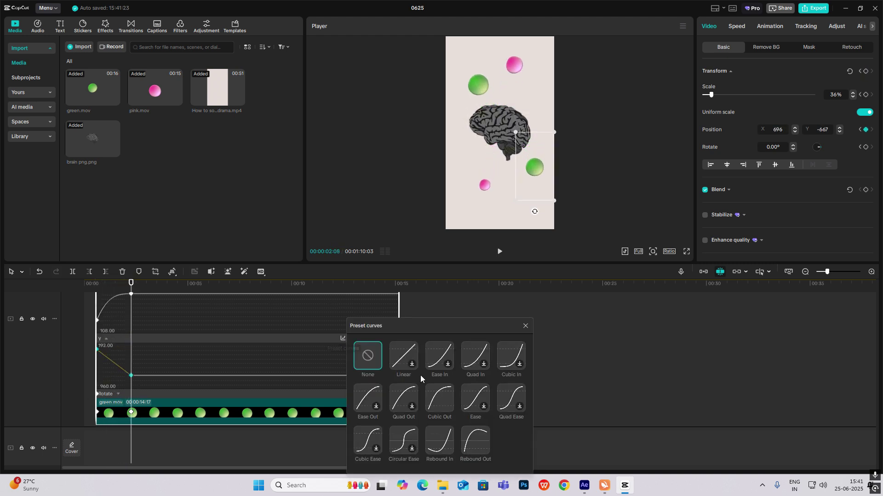
left_click(438, 396)
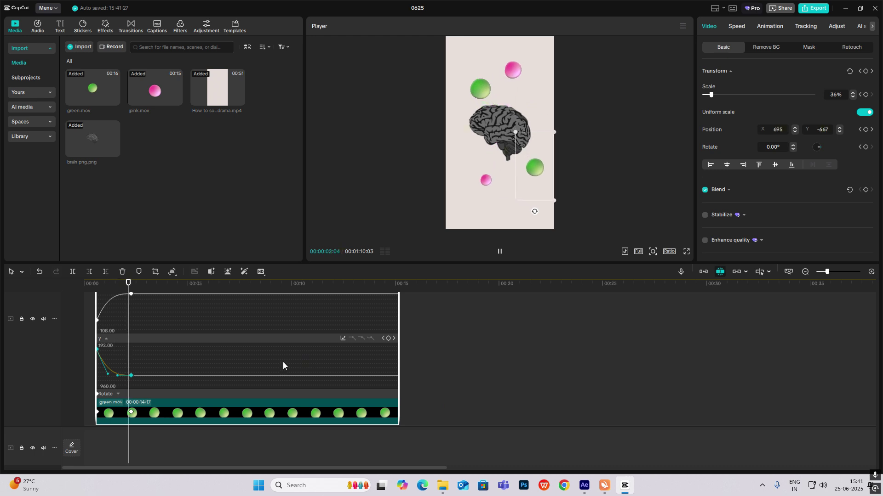
Apply the Cubic Out preset curve to the X position of the 18% pink ball and of the 28% pink ball.
left_click(138, 358)
scroll(136, 356, "up", 1)
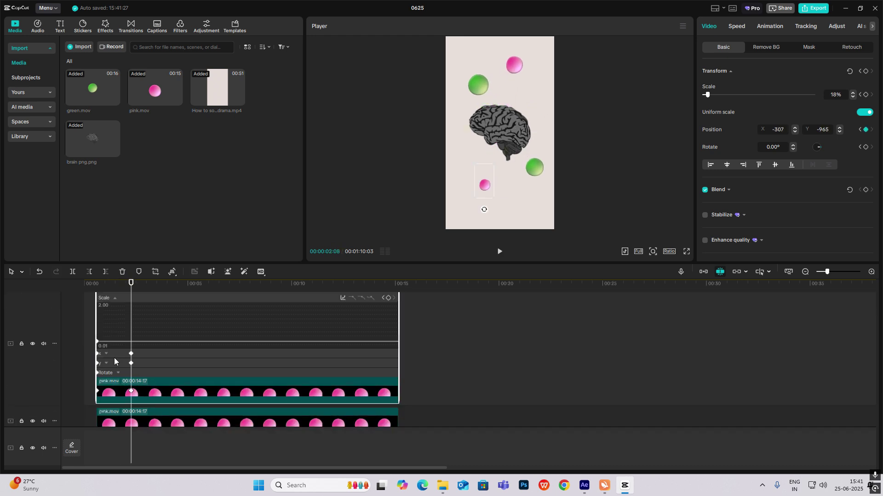
left_click(114, 355)
left_click(342, 308)
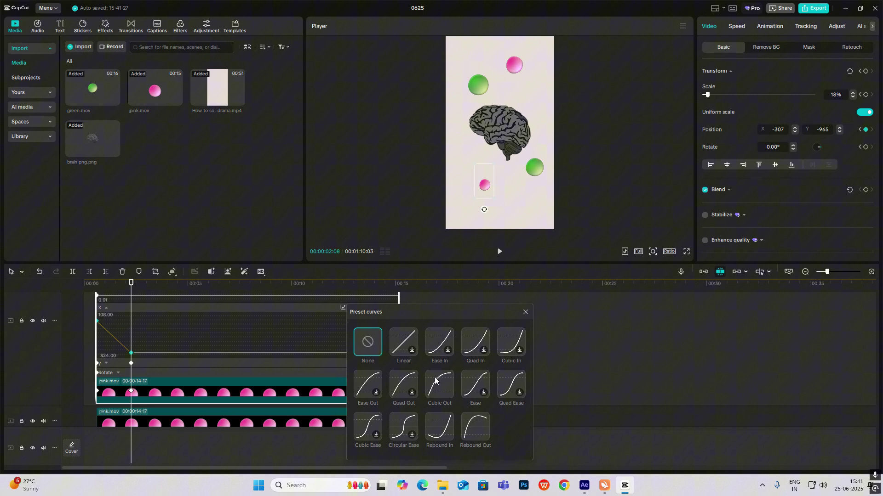
left_click(439, 383)
left_click(525, 312)
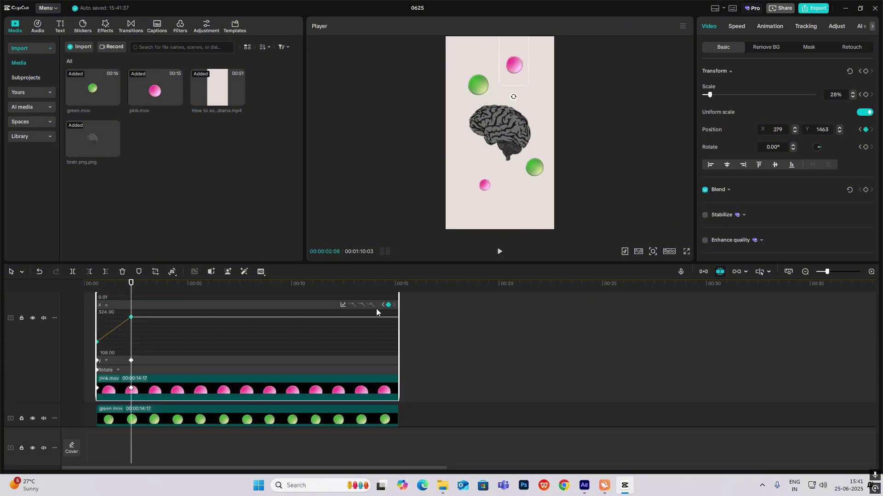
left_click(342, 306)
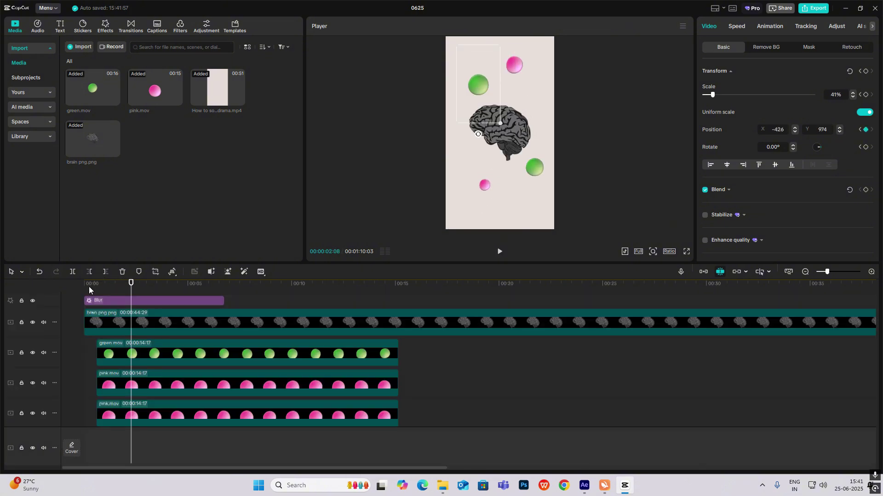
Play the ball animation from the start and compare it with the reference clip at the end of the timeline.
left_click_drag(89, 286, 62, 293)
key("space")
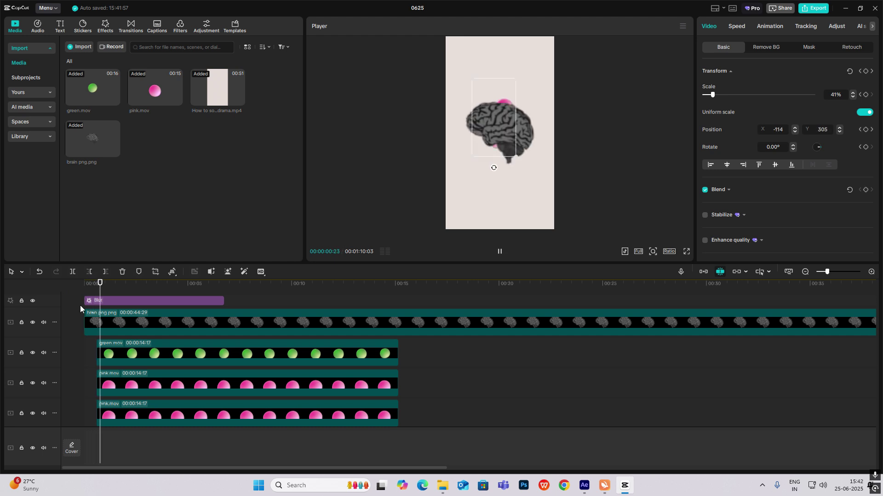
key("space")
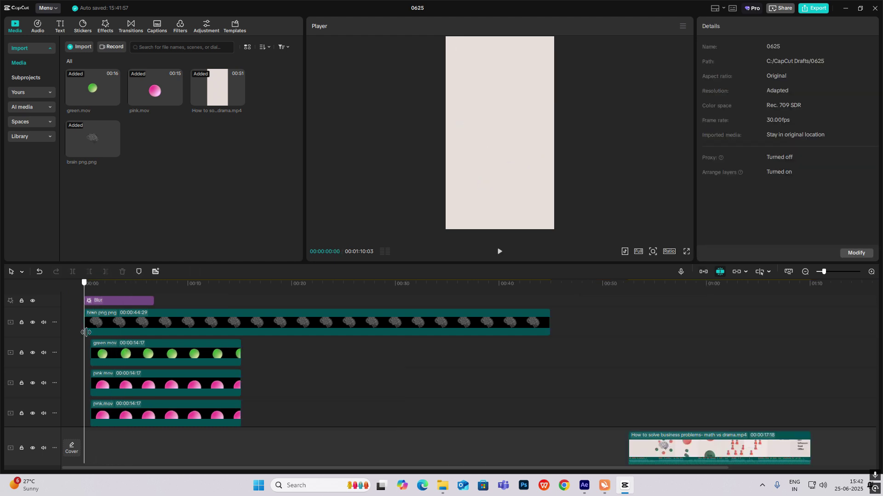
left_click_drag(84, 335, 126, 345)
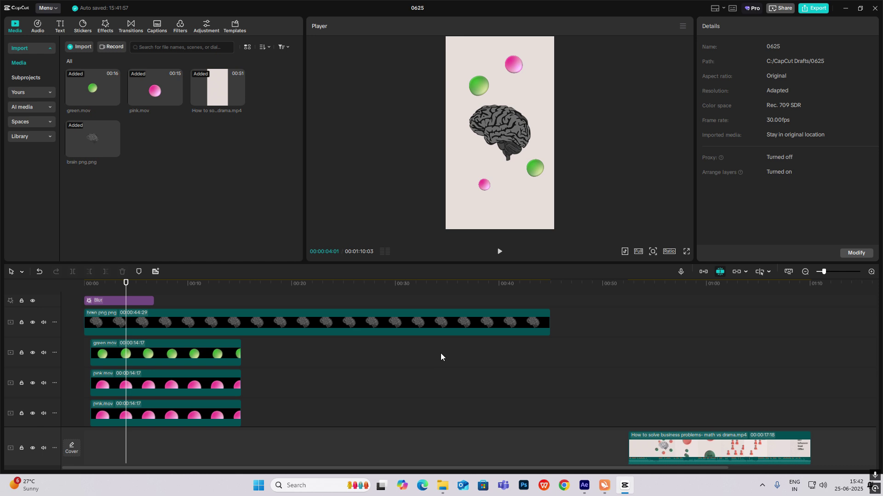
left_click_drag(641, 410, 112, 371)
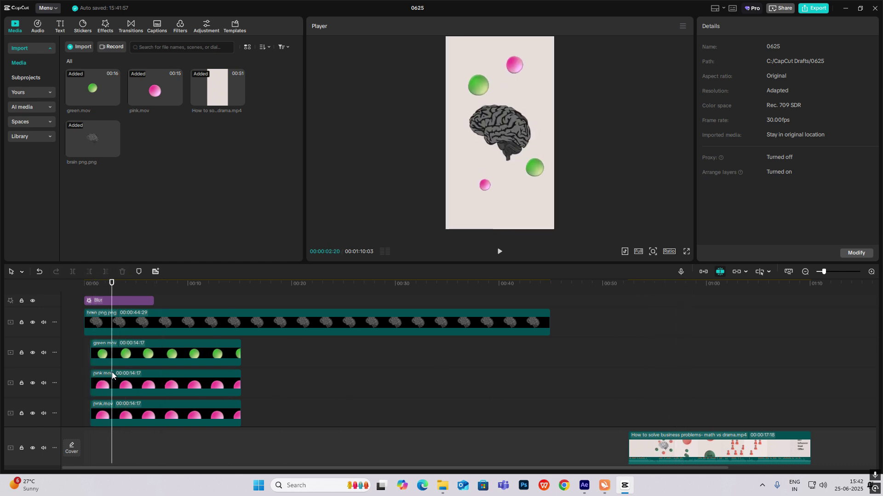
Fade out the brain clip with a Blend keyframe at 00:00:02:03 and an opacity of 0% at 00:00:02:20.
left_click(109, 321)
mouse_move(111, 293)
left_mouse_down()
mouse_move(95, 295)
mouse_move(109, 302)
mouse_move(105, 289)
left_mouse_up()
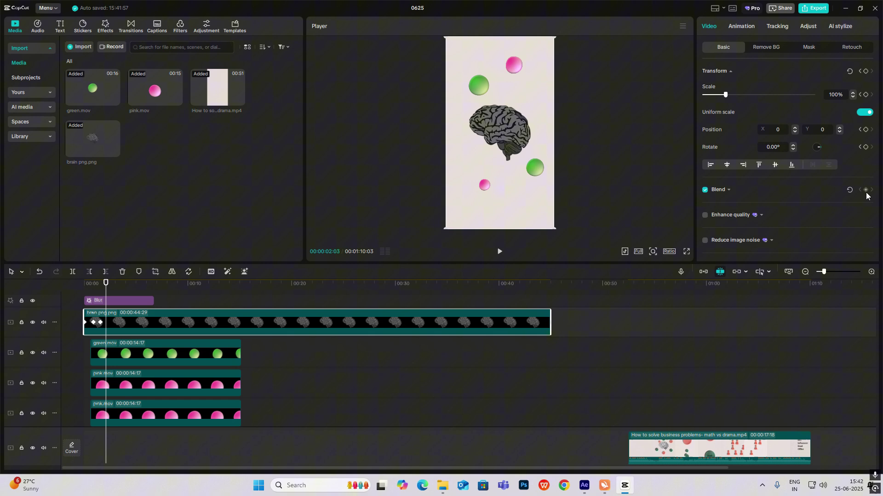
left_click_drag(107, 292, 112, 292)
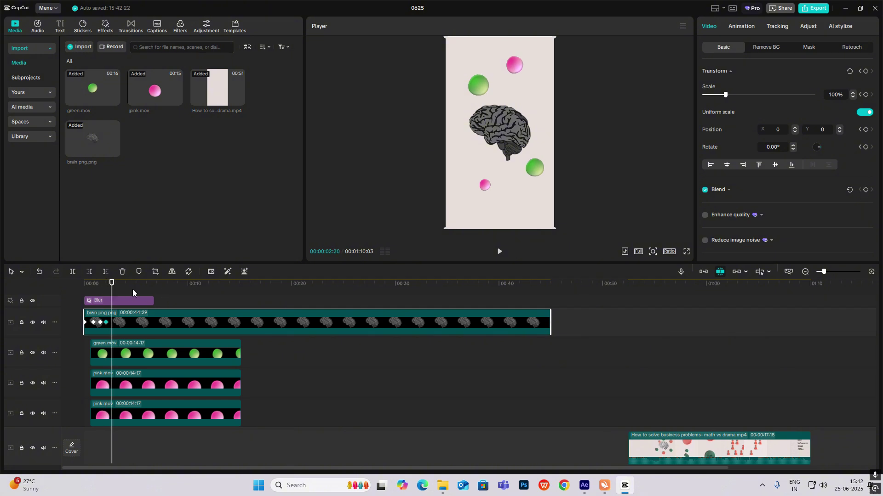
left_click(733, 192)
left_click_drag(752, 233, 296, 227)
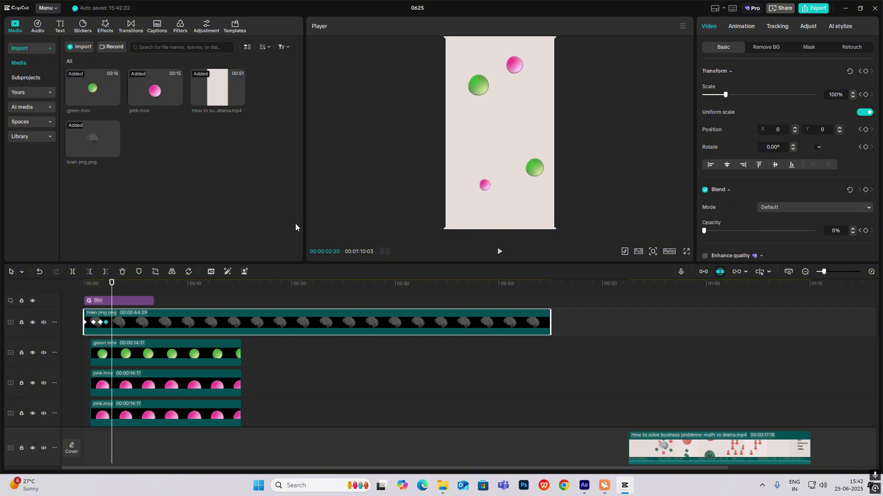
Apply the Cubic Out preset curve to the brain clip's opacity between its two fade-out keyframes.
left_click(871, 271)
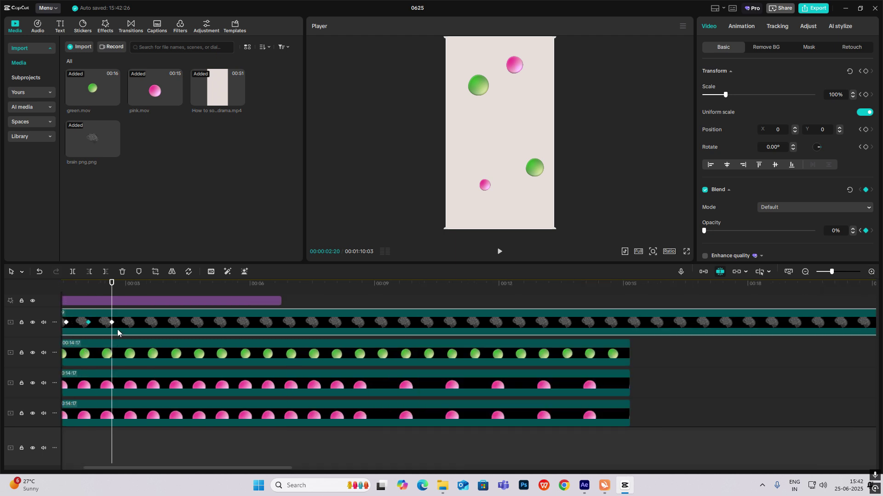
scroll(103, 350, "up", 2)
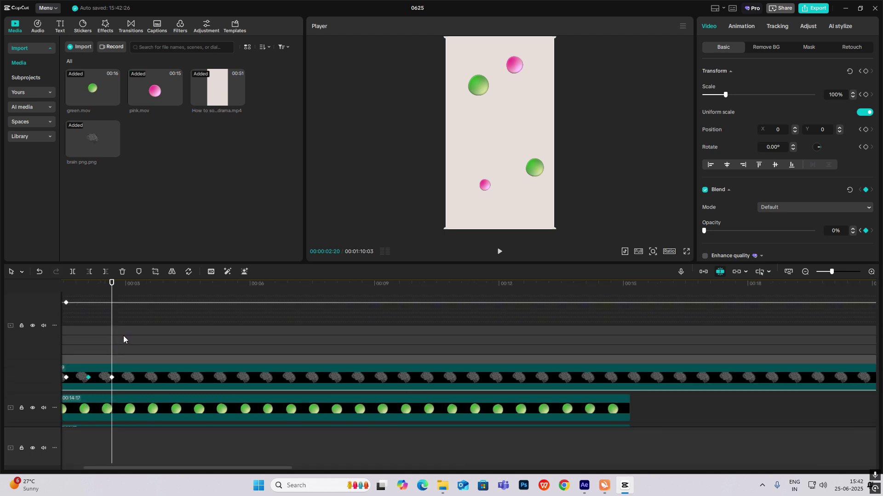
left_click(805, 273)
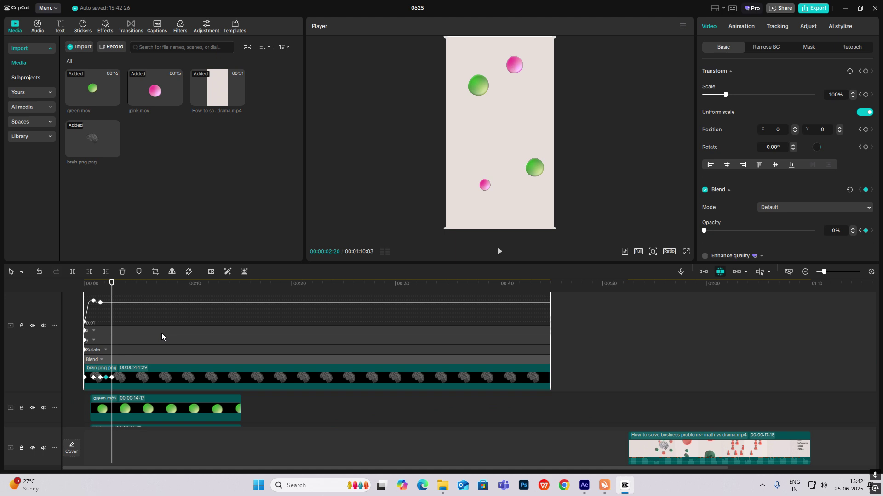
scroll(113, 373, "up", 2)
left_click(110, 405)
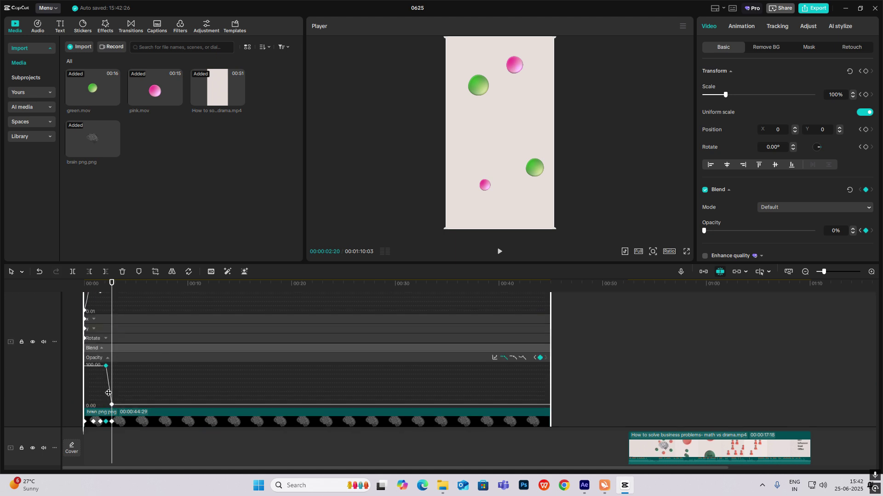
left_click(495, 357)
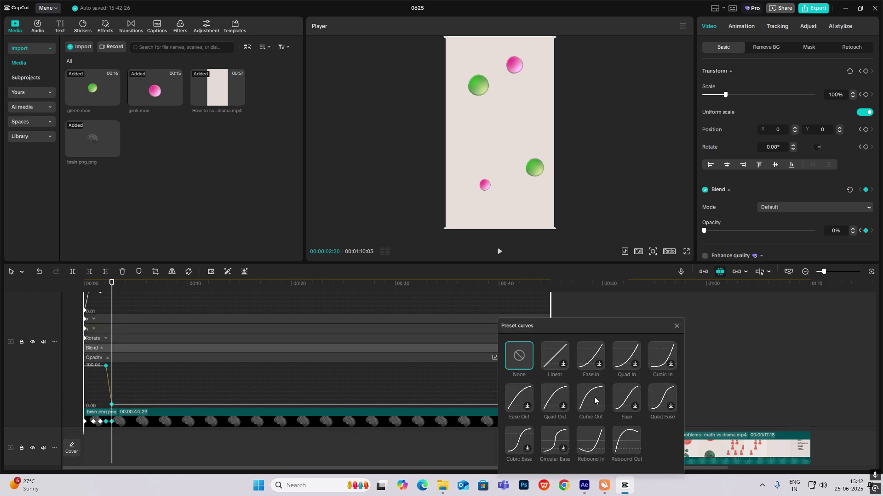
left_click(594, 398)
left_click(675, 326)
key("alt+k")
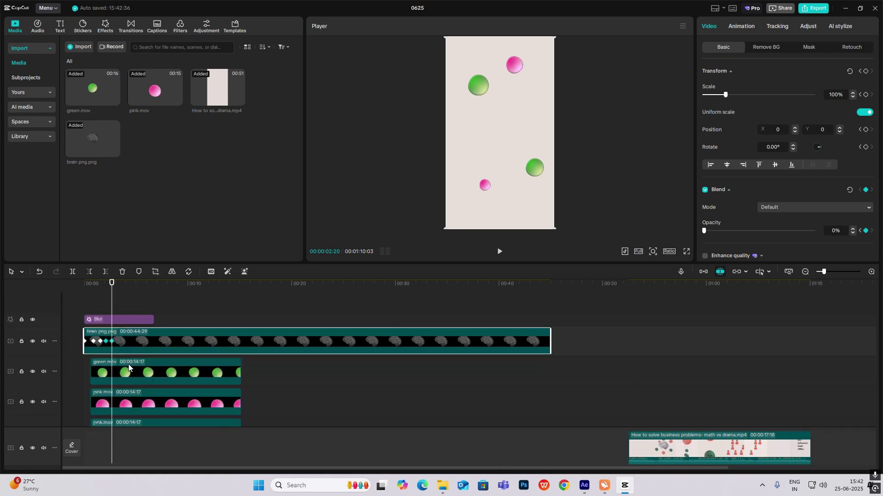
Lengthen the brain's fade-out by moving its last opacity keyframe to just after the 3-second mark.
scroll(129, 366, "down", 1)
left_click_drag(110, 289, 107, 288)
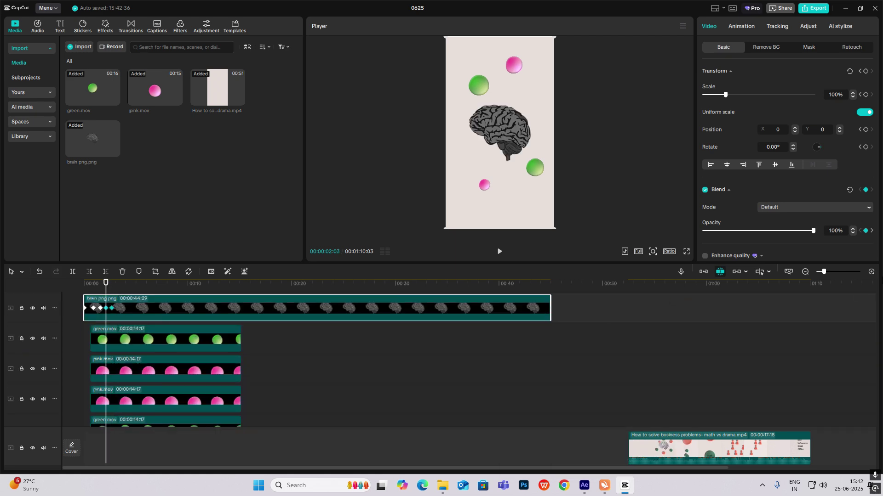
left_click(872, 272)
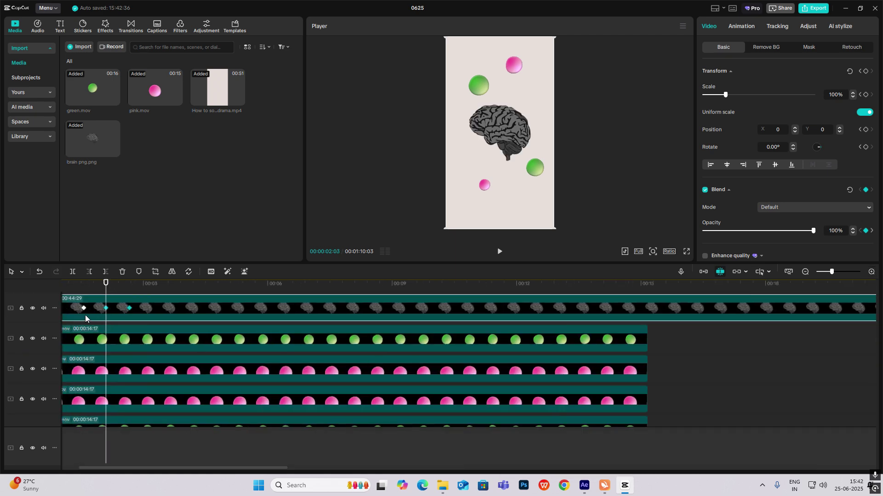
left_click(129, 310)
left_click_drag(129, 309, 105, 288)
left_click(116, 338)
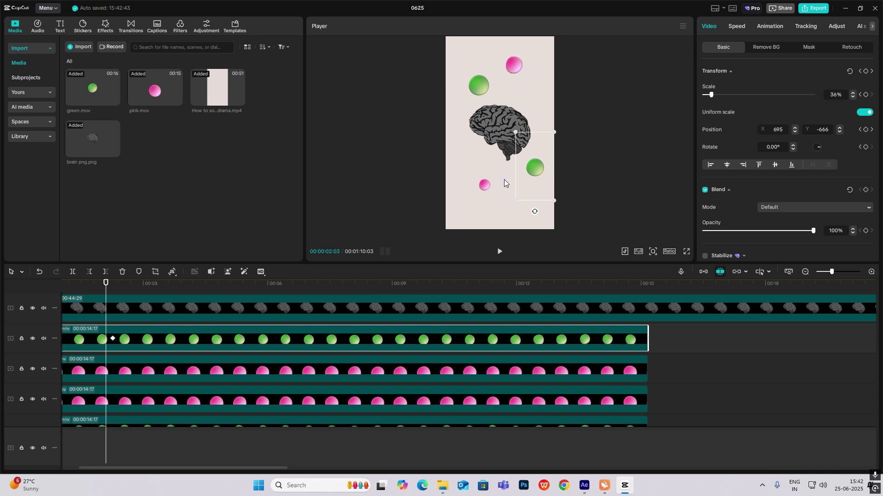
left_click(105, 297)
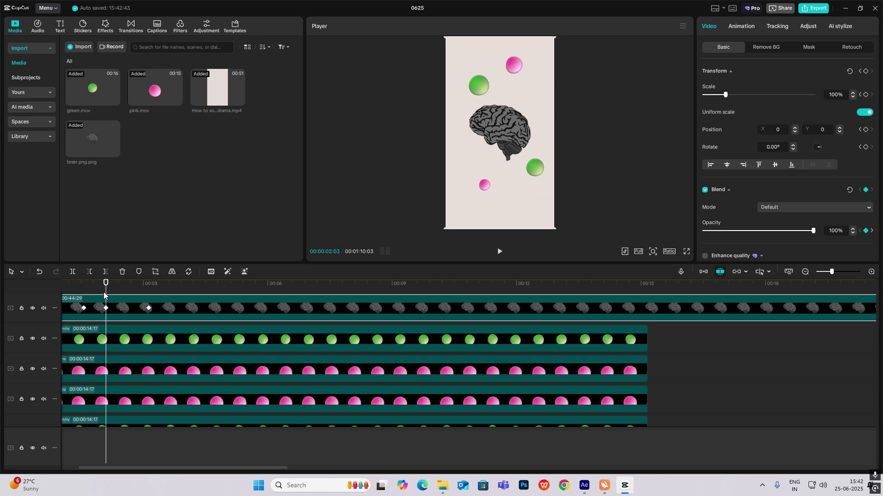
Add a Transform keyframe to each of the four ball clips at 00:00:02:20.
left_click(114, 361)
left_click_drag(106, 287, 129, 300)
left_click(130, 333)
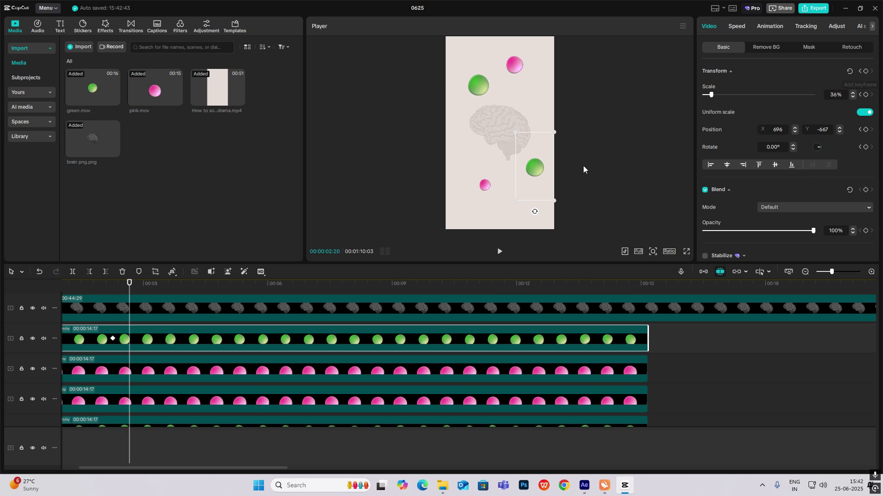
left_click(865, 70)
scroll(194, 363, "down", 1)
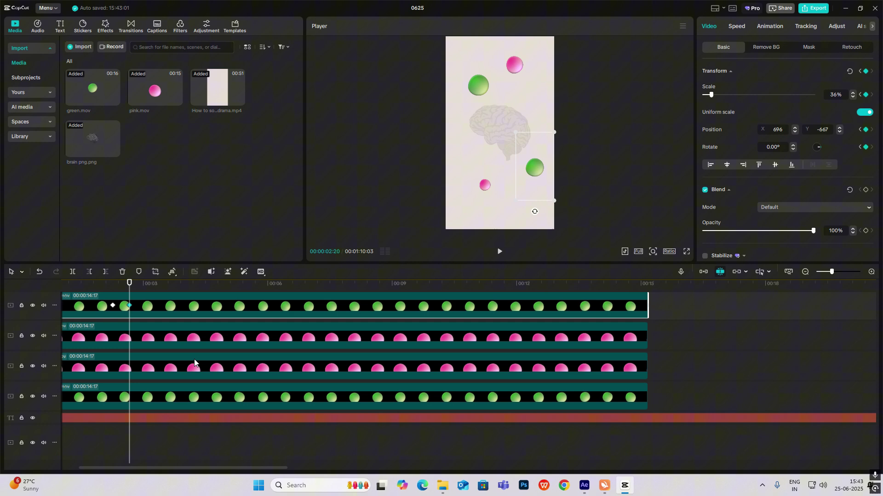
left_click(138, 339)
left_click(865, 71)
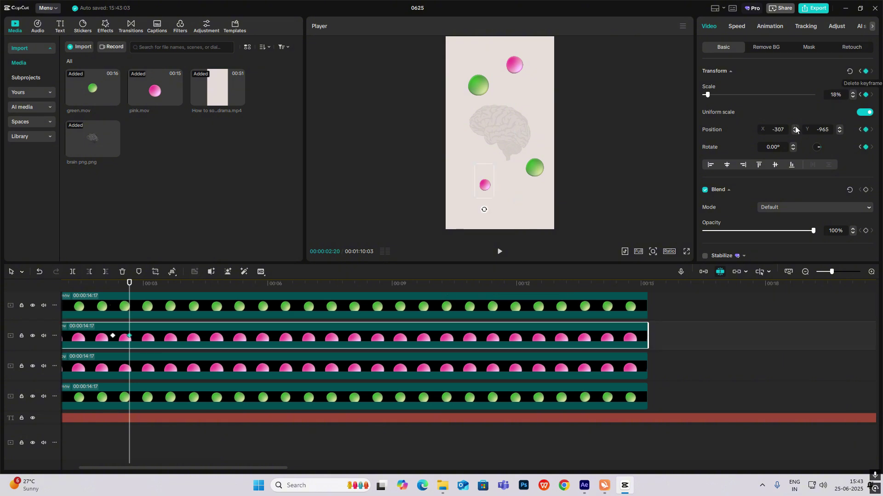
left_click(179, 377)
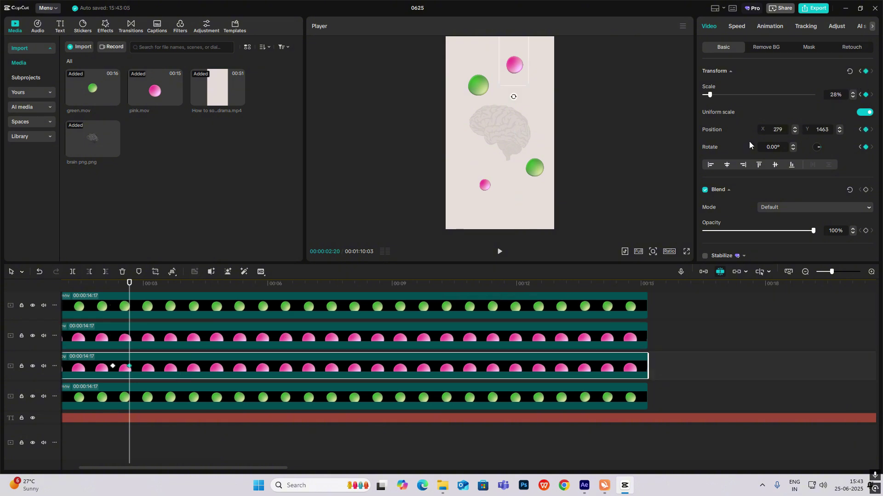
left_click(187, 398)
left_click(865, 71)
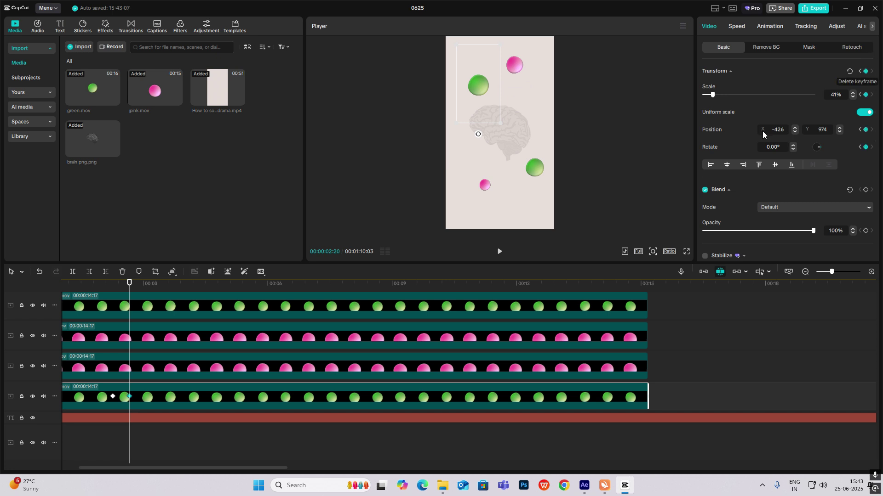
At 00:00:03:18, move the 41% green ball inward to X -128, Y 809.
scroll(141, 350, "up", 2)
left_click_drag(130, 283, 168, 283)
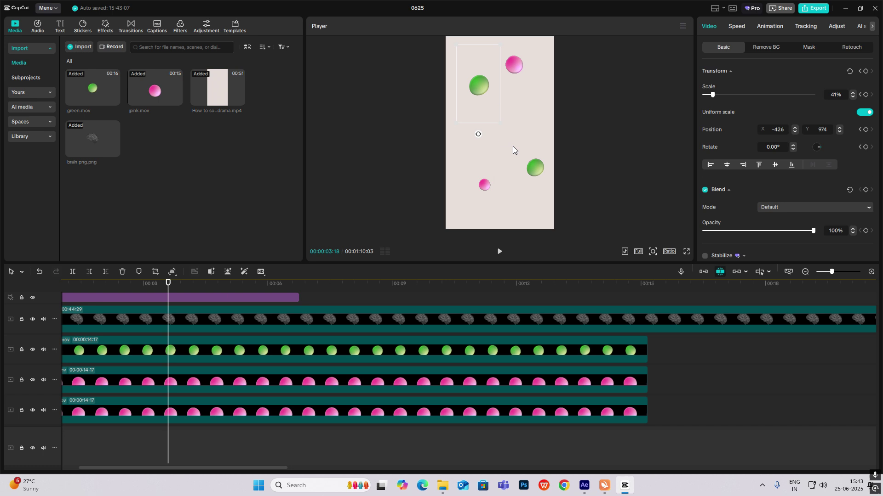
left_click_drag(474, 85, 496, 102)
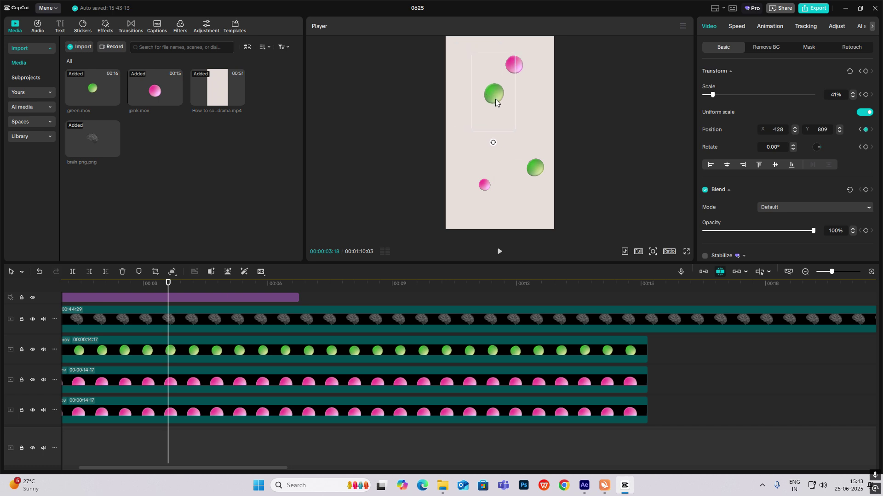
At 00:00:03:18, enlarge the 36% green ball to 108% and move it to X 0, Y 786.
left_click(543, 172)
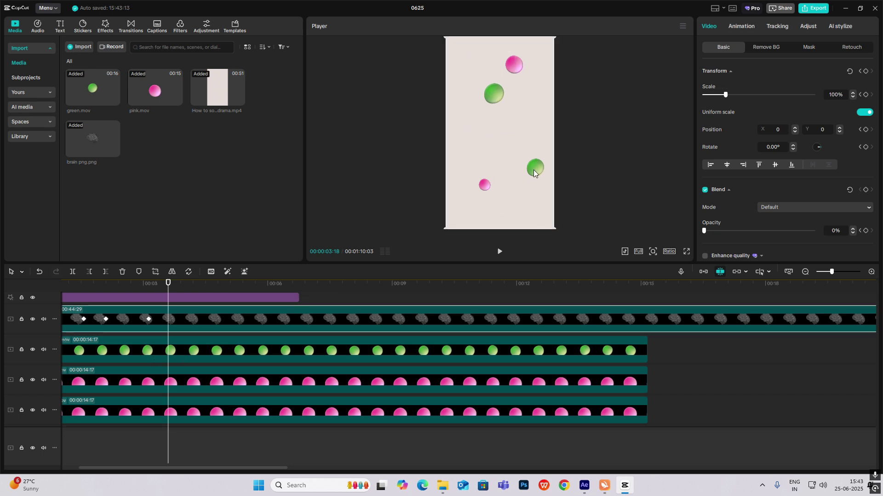
left_click(534, 168)
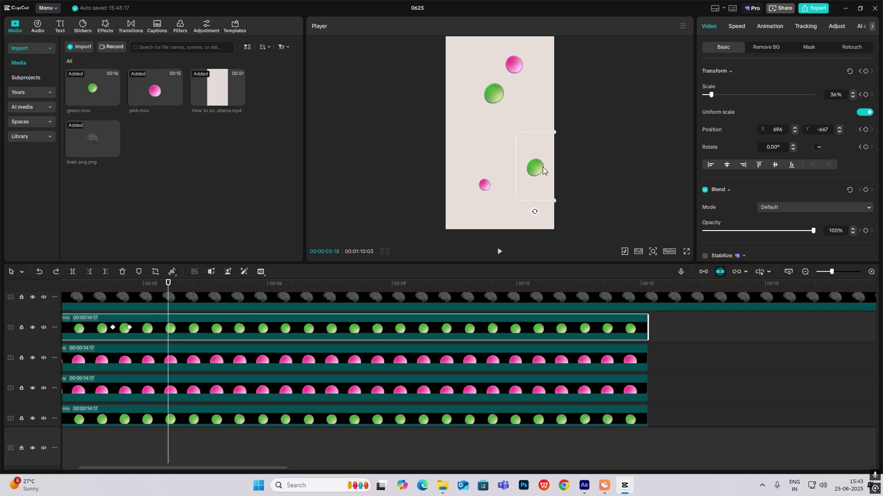
left_click_drag(535, 169, 502, 102)
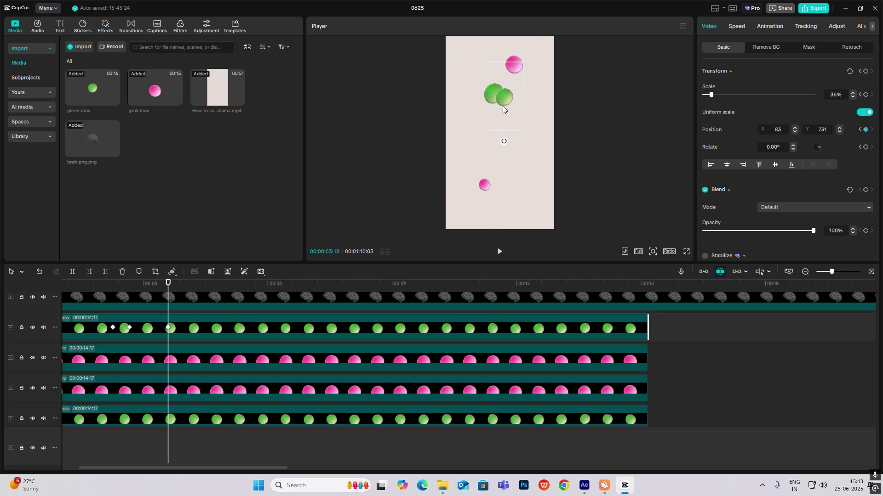
left_click_drag(486, 64, 351, 24)
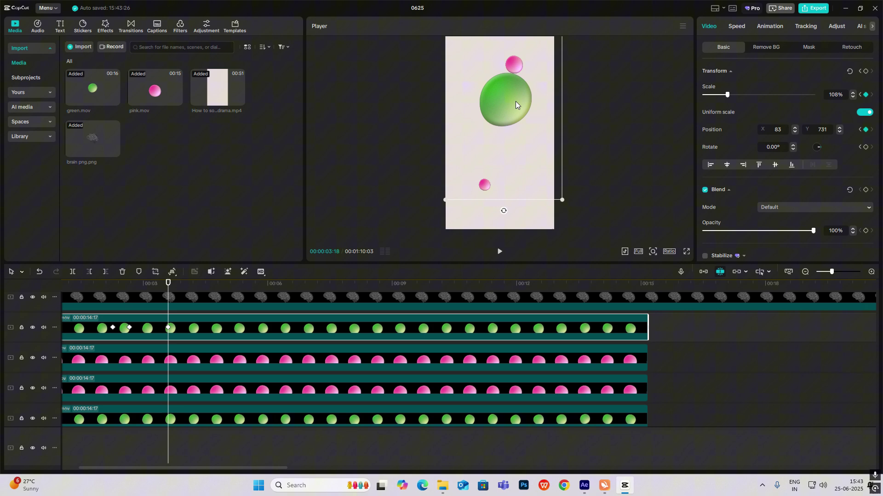
left_click_drag(515, 104, 510, 99)
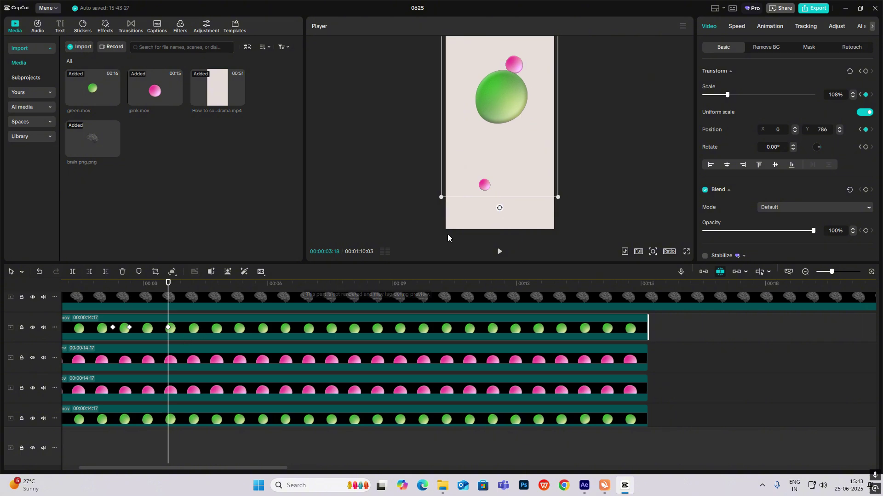
At 00:00:03:18, move the small 18% pink ball to X -101, Y -805 and enlarge the other pink ball to 84% at X 0, Y -507.
scroll(173, 361, "down", 1)
left_click(171, 330)
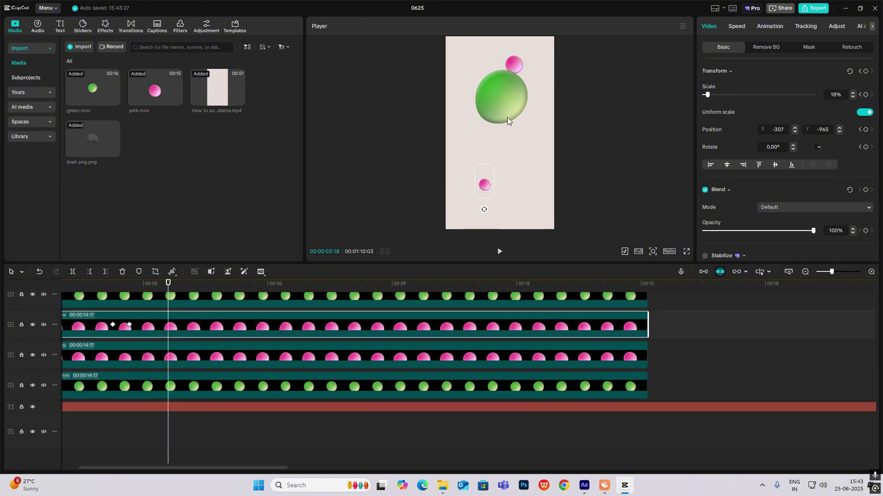
left_click_drag(478, 192, 490, 185)
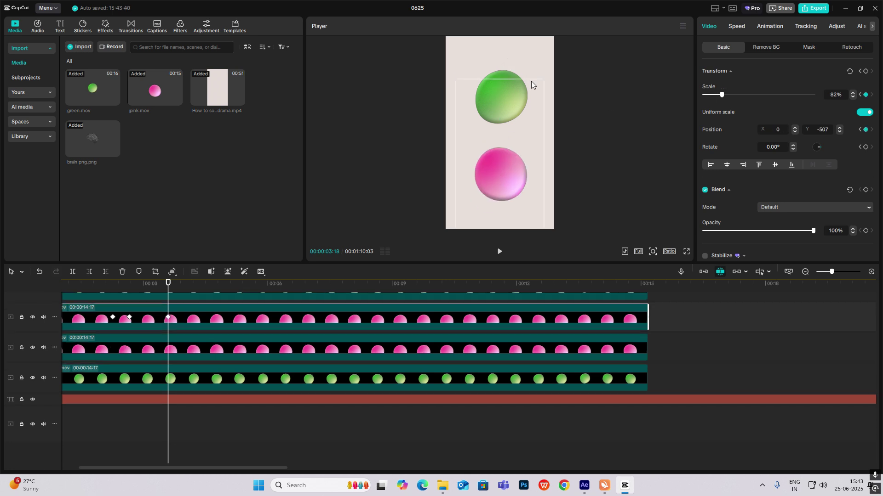
scroll(184, 354, "up", 1)
left_click(179, 374)
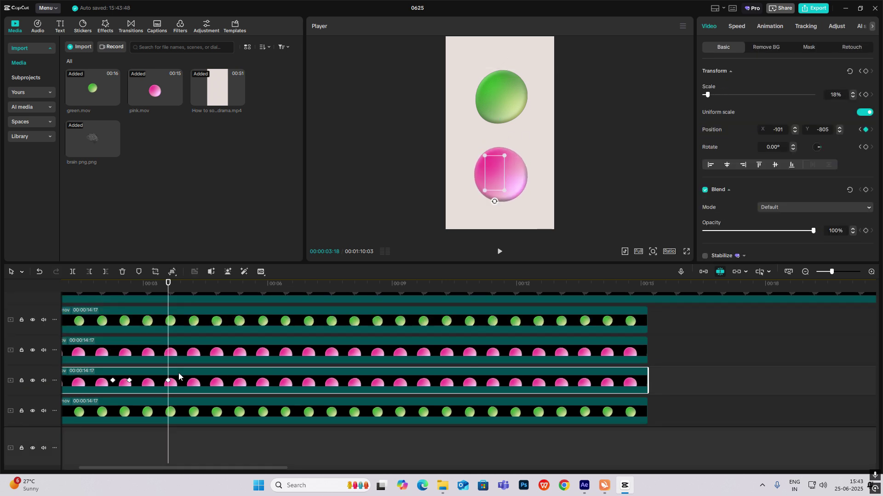
Apply the Cubic Out preset curve to the large green ball's vertical and horizontal position change leading to 00:00:03:18.
left_click(183, 319)
scroll(195, 325, "up", 1)
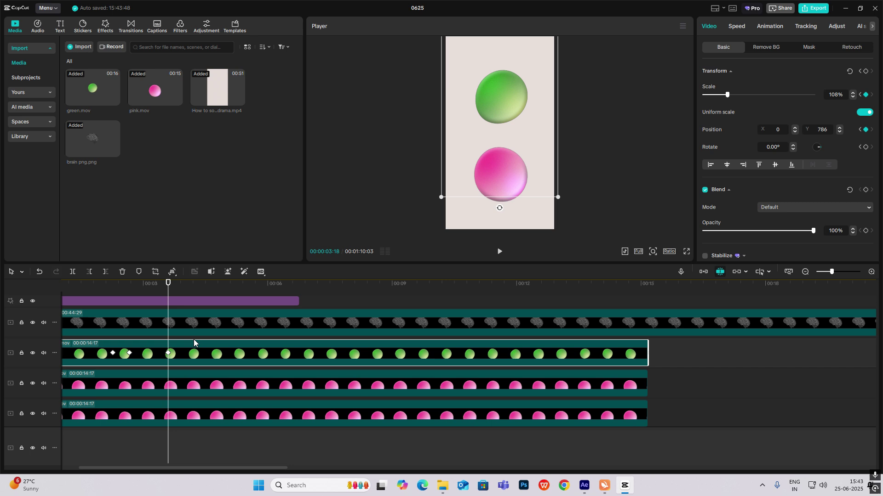
key("alt+k")
scroll(154, 366, "up", 1)
left_click(155, 344)
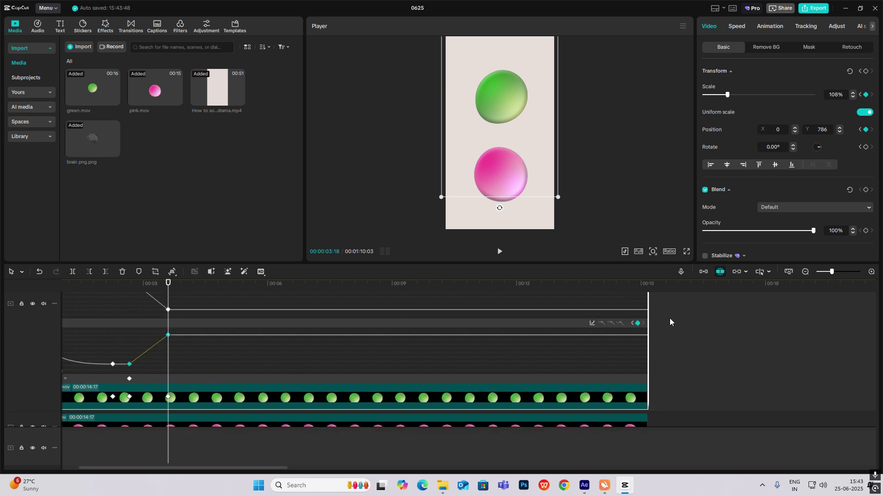
left_click(593, 324)
left_click(688, 398)
scroll(225, 413, "up", 3)
left_click(144, 336)
scroll(600, 353, "up", 2)
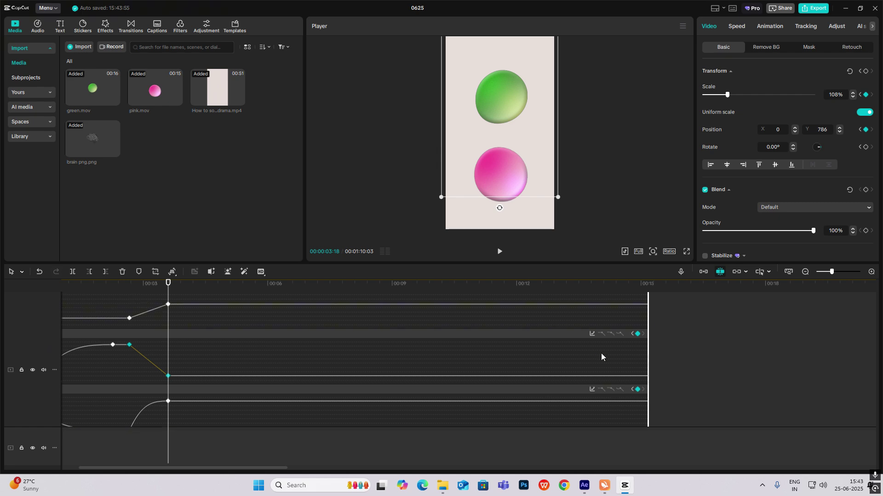
left_click(593, 334)
left_click(687, 398)
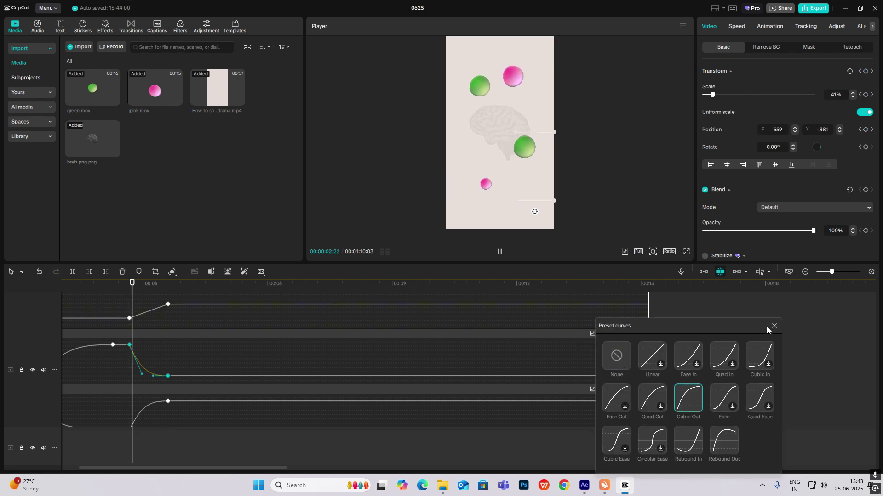
Apply the Rebound Out preset curve to the large green ball's scale change.
scroll(155, 382, "up", 2)
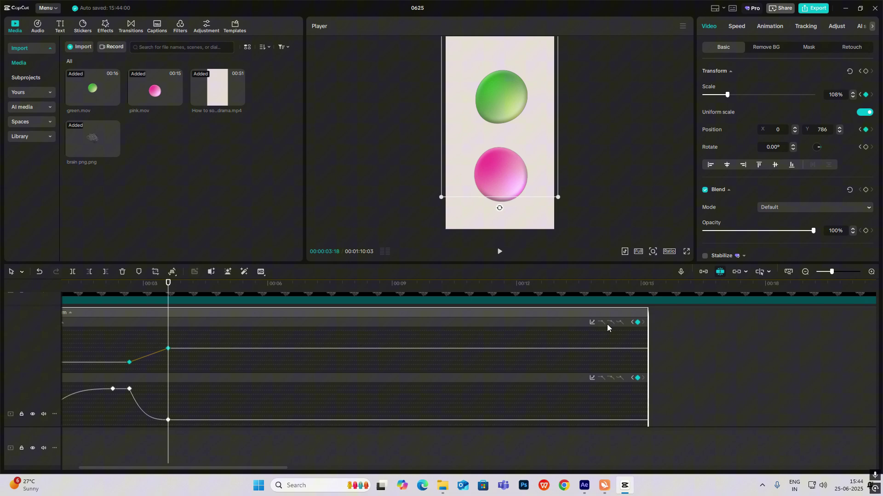
left_click(593, 321)
left_click(723, 441)
Apply the Cubic Out preset curve to the large pink ball's horizontal position change leading to 00:00:03:18.
scroll(323, 355, "down", 8)
left_click(158, 353)
scroll(157, 352, "up", 3)
left_click(149, 364)
left_click(592, 339)
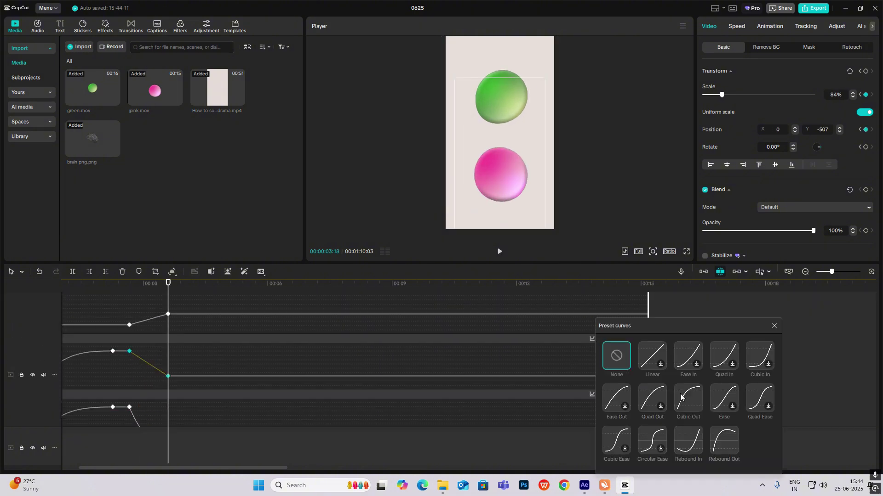
left_click(680, 394)
Ease the small green ball's last position change, ending at 00:00:03:18, with the Cubic Out preset curve.
scroll(223, 368, "down", 2)
left_click(161, 355)
left_click(161, 349)
left_click(592, 304)
left_click(687, 379)
left_click(178, 385)
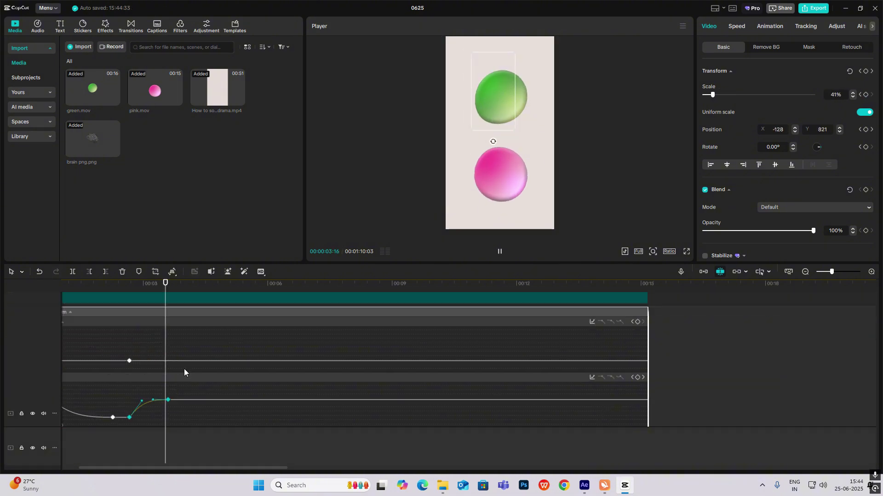
Play back the ball animation and compare it with the reference video around 00:00:58:03.
scroll(184, 369, "up", 3)
left_click(92, 299)
scroll(206, 368, "down", 5)
left_click(207, 386)
key("space")
left_click(656, 379)
left_click_drag(656, 379, 686, 367)
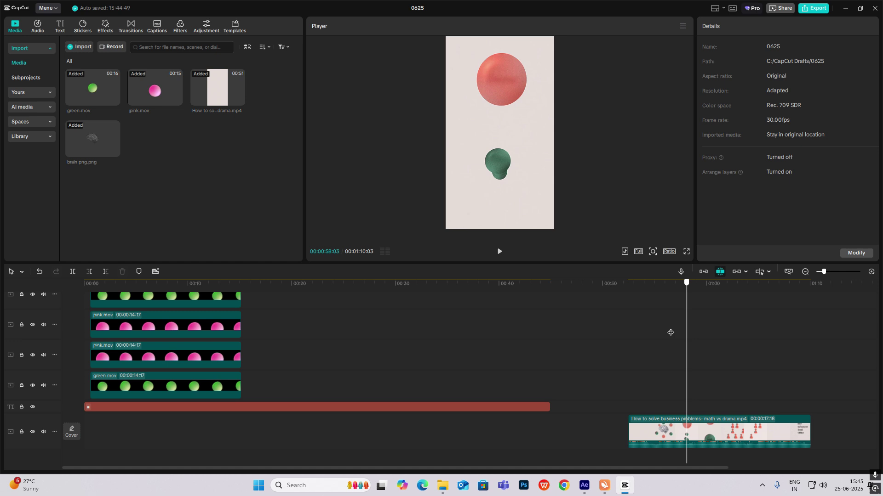
Add a default text clip at 00:00:03:22 that reads "Drama".
mouse_move(138, 307)
left_mouse_down()
mouse_move(89, 305)
mouse_move(122, 308)
left_mouse_up()
scroll(120, 317, "up", 3)
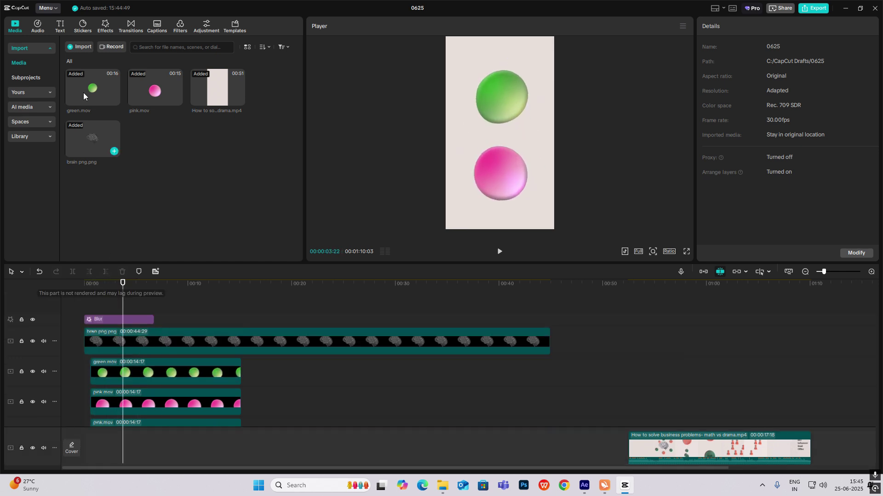
left_click(60, 27)
left_click_drag(72, 70, 123, 301)
left_click_drag(734, 68, 644, 69)
type("Drama")
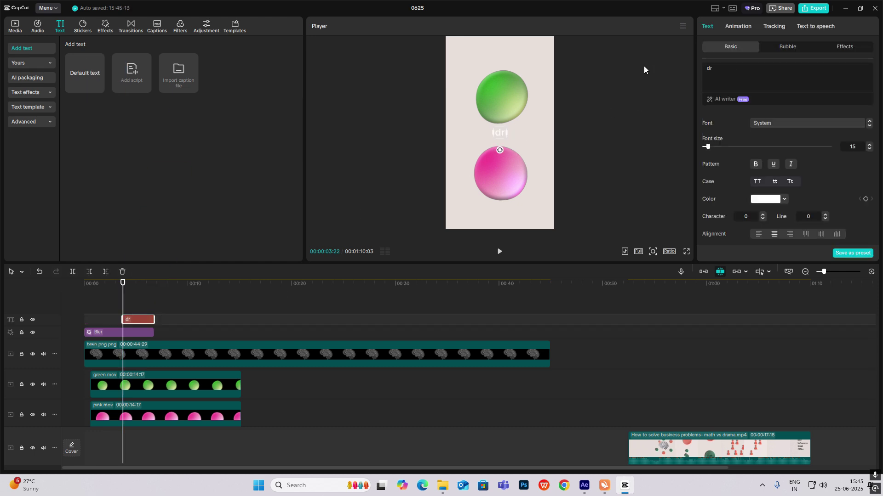
Place the Drama text on the green ball, make it bold dark green, and extend its clip to about 22 seconds.
left_click_drag(499, 132, 499, 96)
left_click(755, 164)
left_click(765, 199)
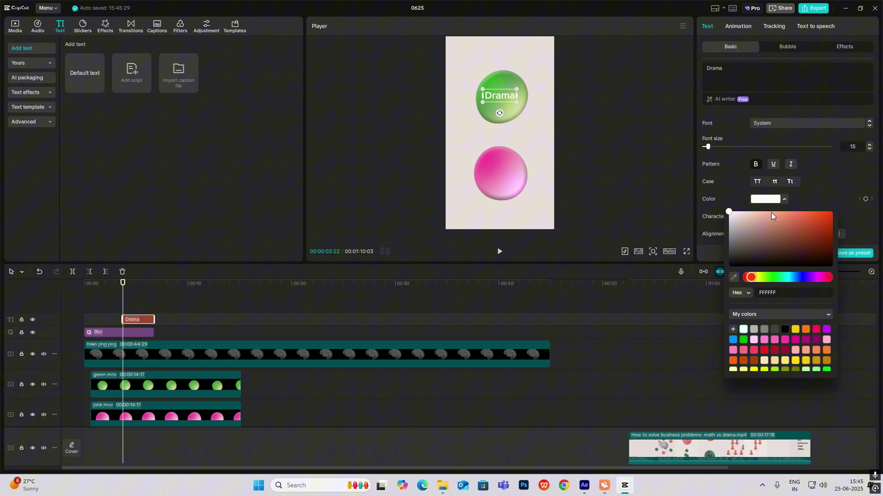
left_click(810, 344)
left_click_drag(154, 320, 313, 320)
Duplicate the Drama text, change the copy to "Math", place it on the pink ball and color it 950066.
key("ctrl+v")
left_click_drag(724, 68, 703, 68)
type("Math")
left_click_drag(508, 98, 509, 167)
left_click(784, 198)
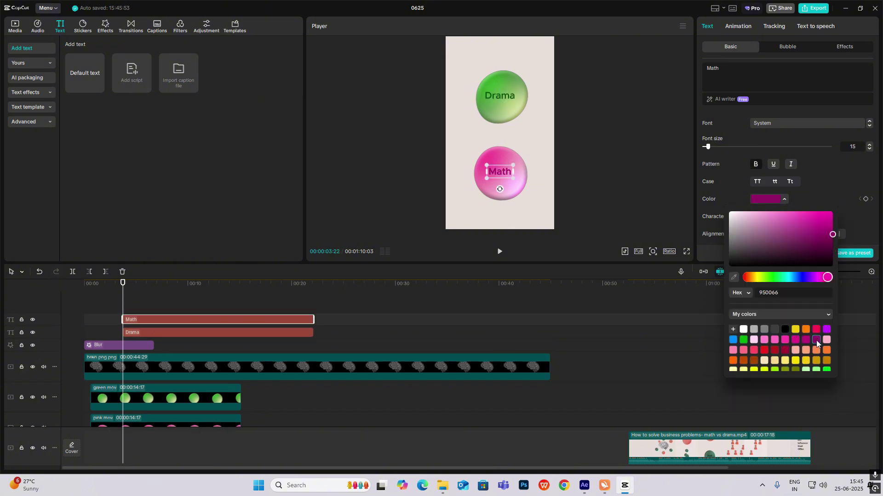
left_click(802, 363)
Apply the Fade In entrance animation to the Math and Drama texts and play back the result.
left_click(743, 26)
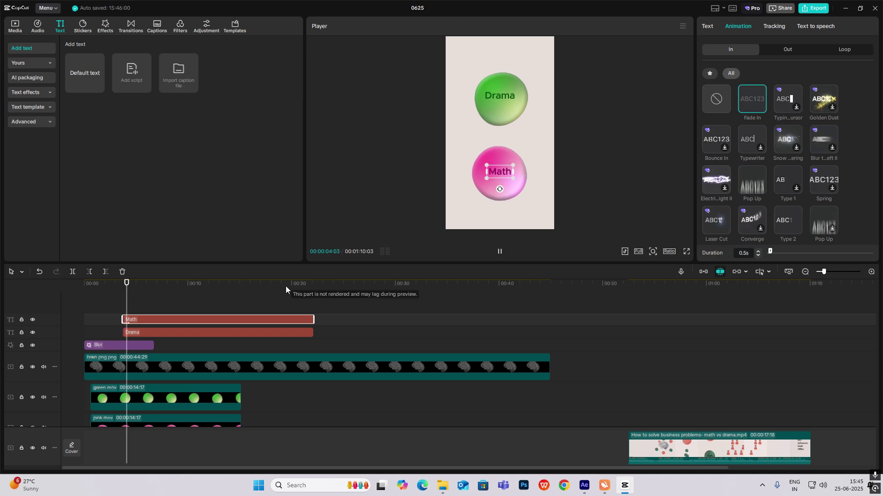
left_click(128, 333)
left_click(747, 33)
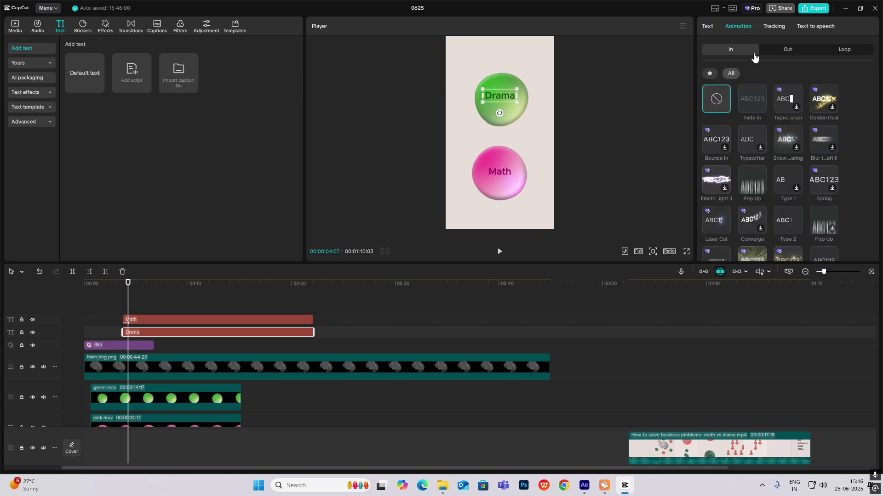
left_click(751, 112)
left_click(107, 310)
key("space")
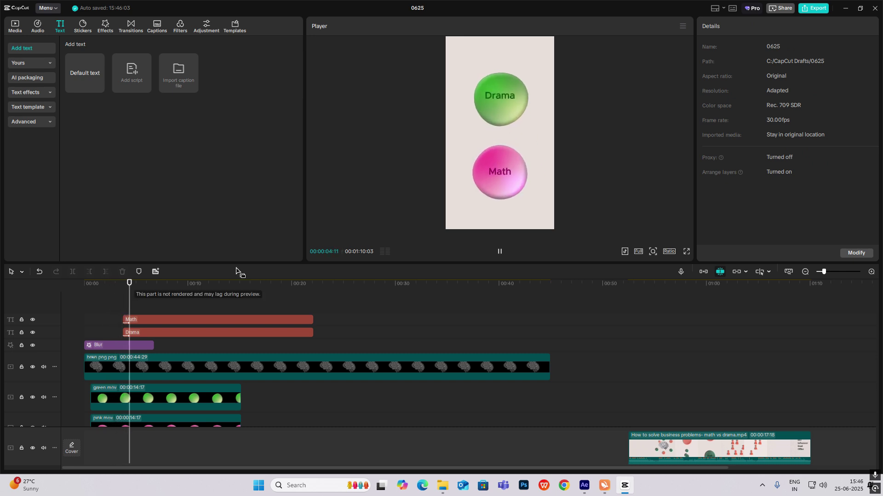
key("space")
Combine the large green ball clip and the Drama text into one compound clip.
mouse_move(132, 313)
left_mouse_down()
mouse_move(142, 313)
mouse_move(122, 313)
left_mouse_up()
scroll(137, 321, "down", 1)
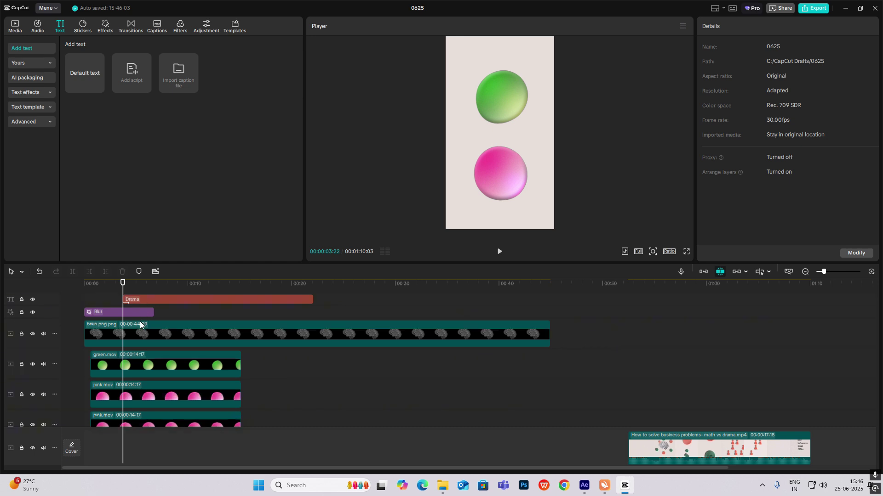
left_click(157, 363)
scroll(192, 365, "up", 1)
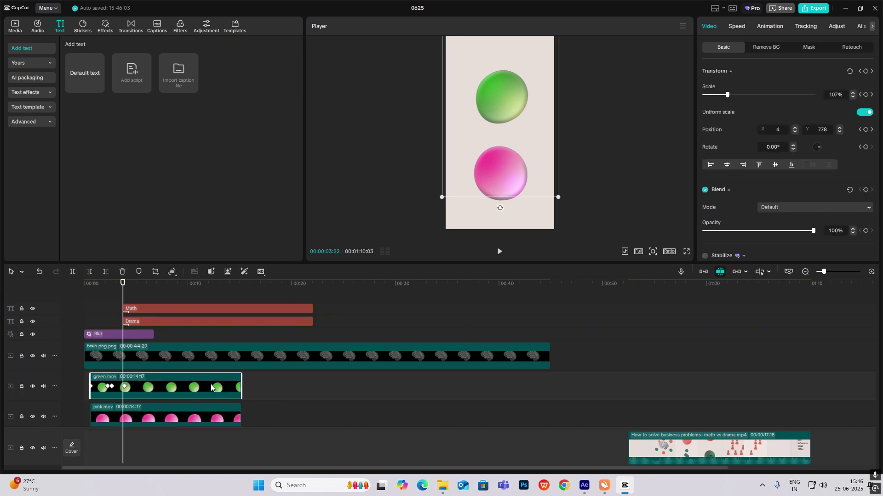
left_click(154, 321, "ctrl")
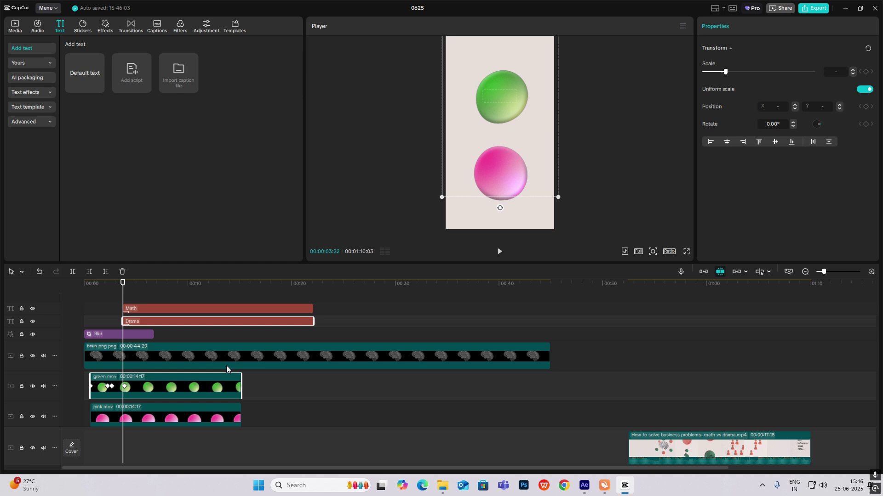
key("alt+g")
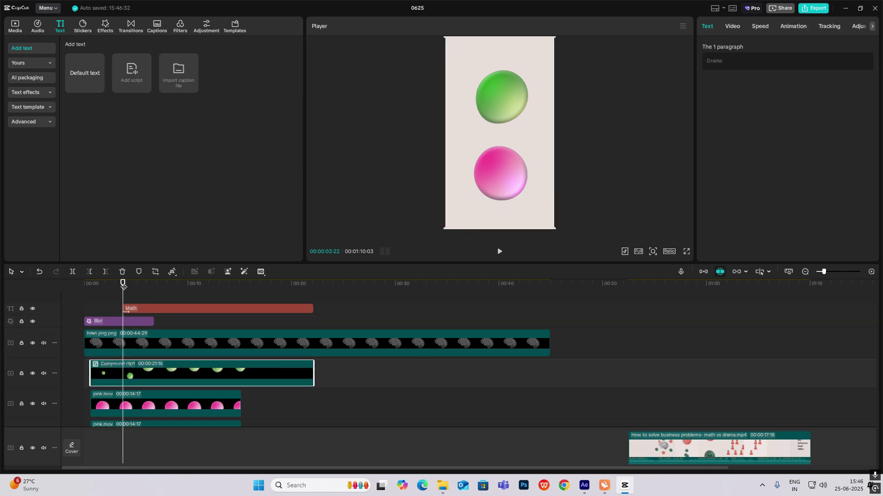
Add a Transform keyframe to the green Drama compound clip at 00:00:05:22.
mouse_move(124, 290)
left_mouse_down()
mouse_move(148, 290)
mouse_move(143, 304)
mouse_move(124, 297)
left_mouse_up()
left_click_drag(118, 300, 143, 305)
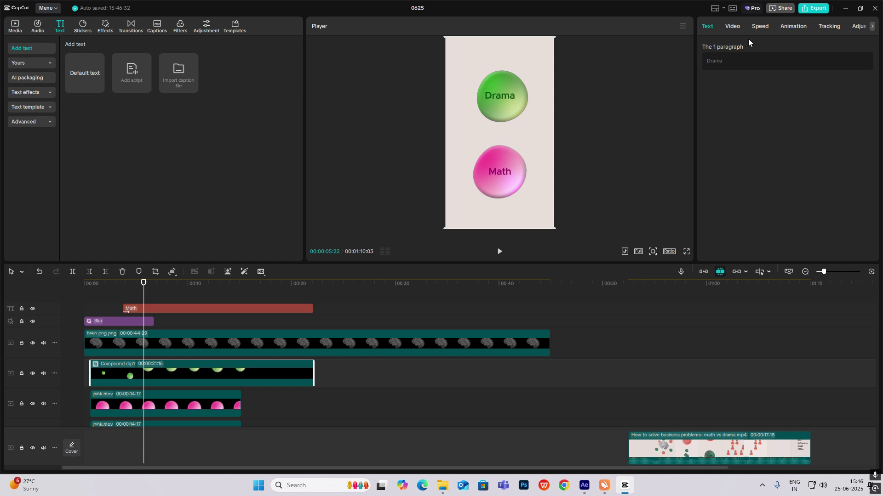
left_click(733, 27)
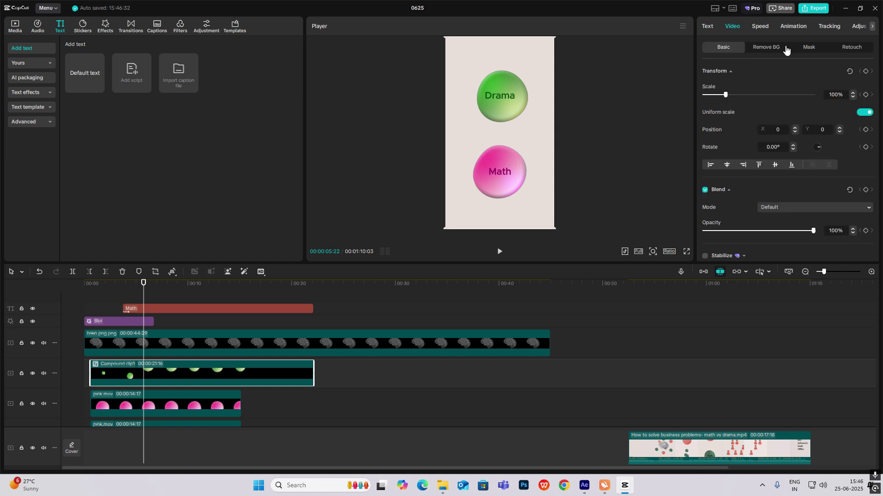
left_click(866, 71)
At 00:00:09:08, enlarge the green Drama compound clip to 224% and move it to X 0, Y 645.
left_click_drag(144, 298, 180, 296)
left_click_drag(513, 62, 515, 32)
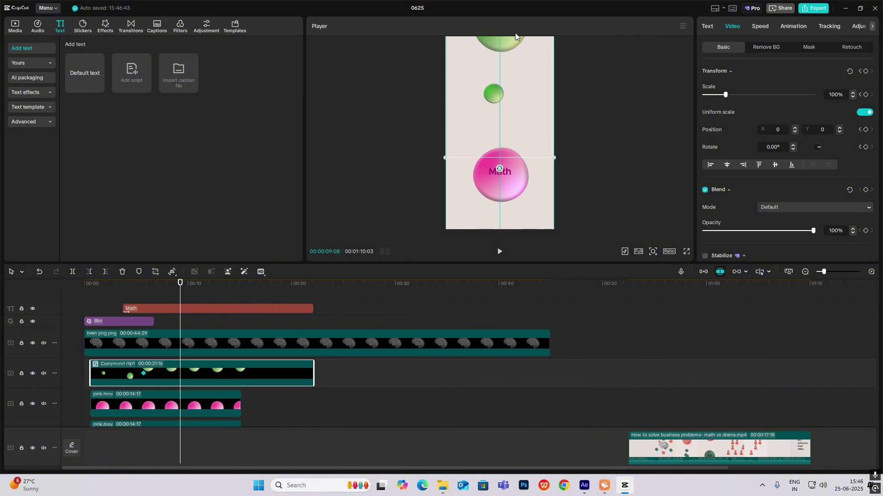
left_click_drag(555, 157, 737, 299)
left_click_drag(520, 80, 522, 118)
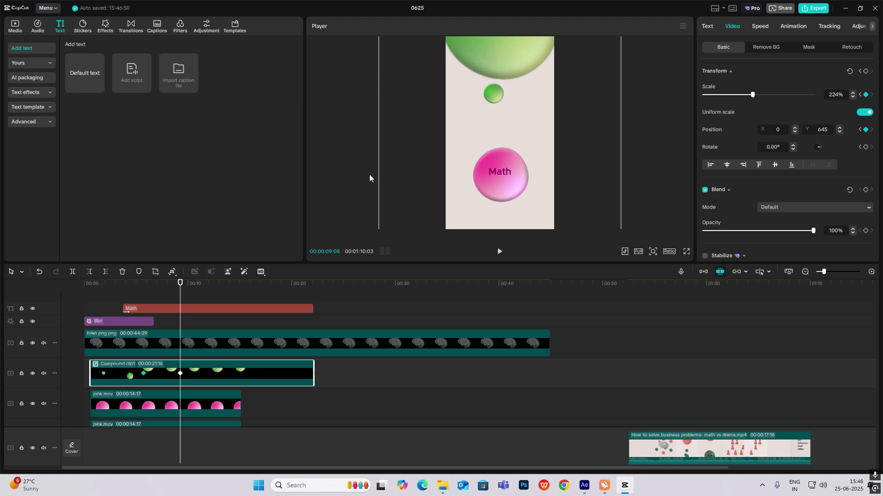
Trim the ends of the small green ball clip and the small pink ball clip to 00:00:05:00.
left_click(151, 322)
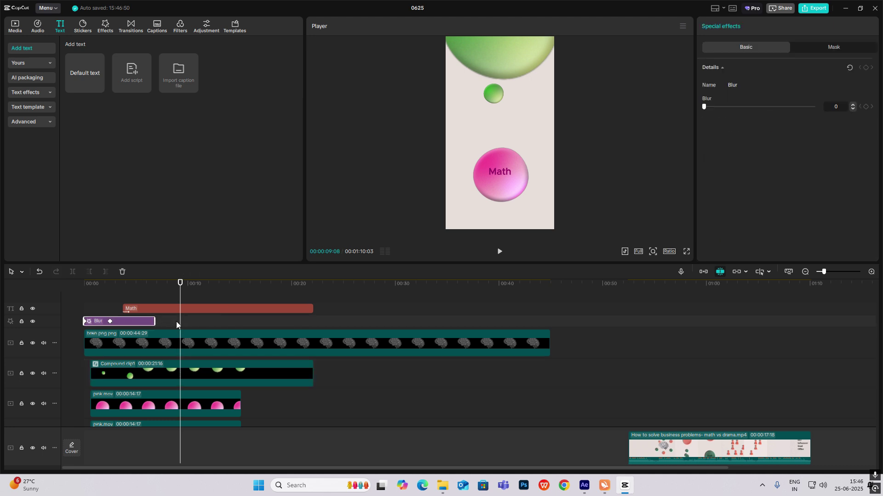
left_click_drag(178, 323, 135, 326)
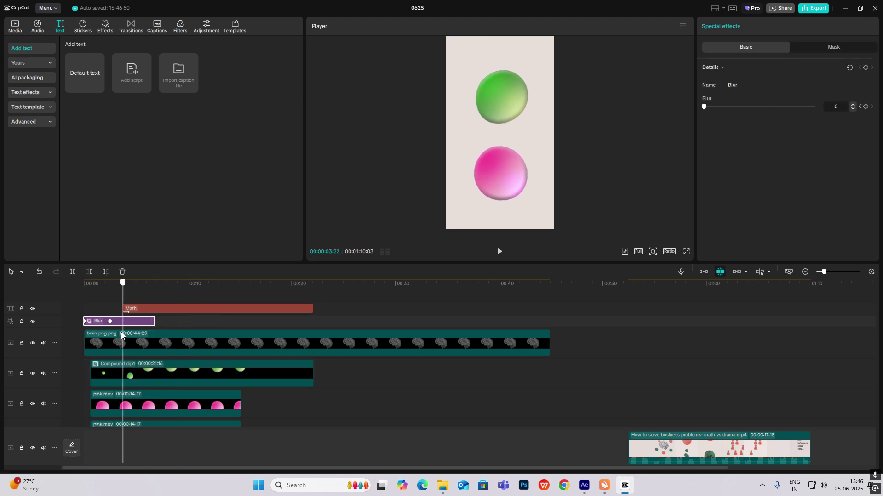
scroll(144, 339, "down", 3)
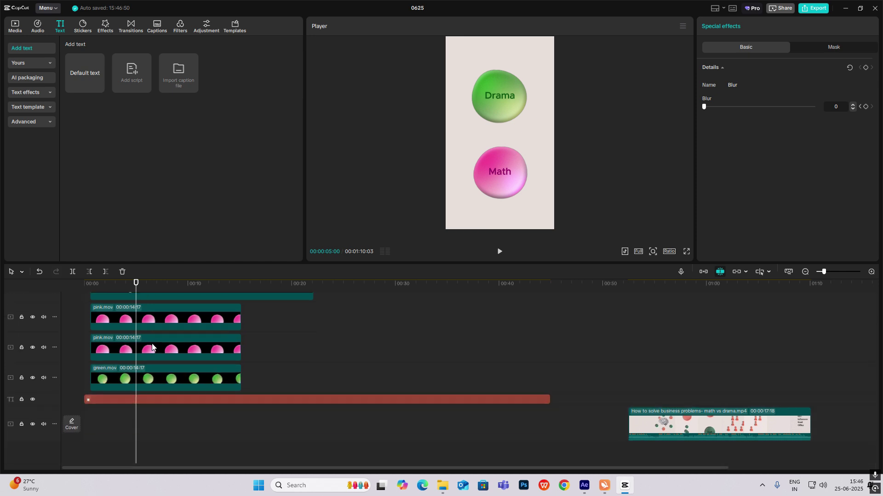
left_click(151, 376)
left_click_drag(246, 377, 137, 378)
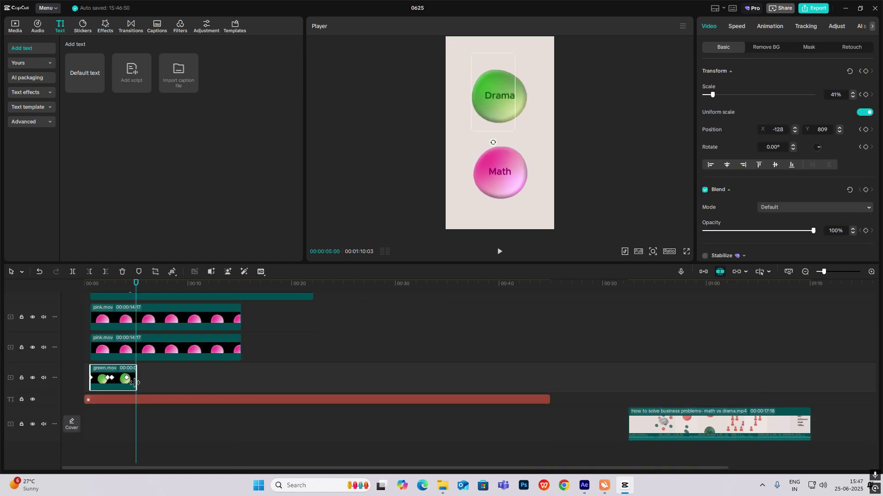
left_click(151, 358)
left_click_drag(234, 344, 133, 351)
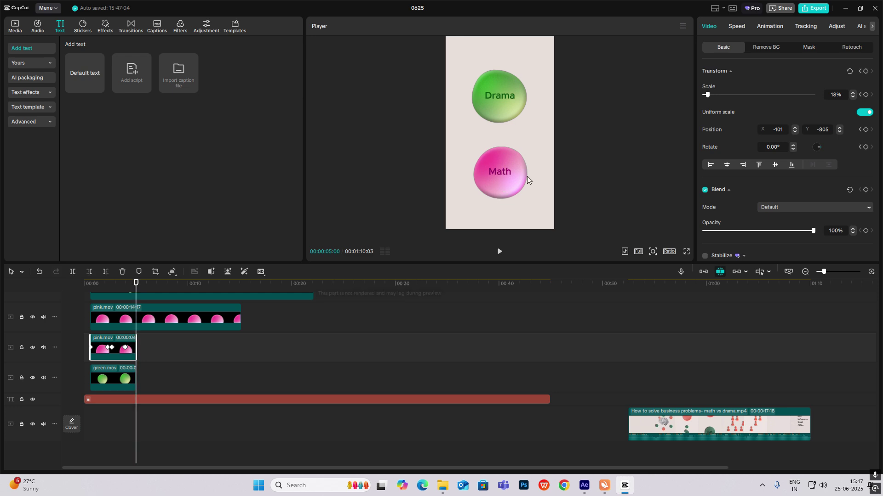
Combine the large pink ball clip and the Math text into one compound clip.
scroll(184, 363, "up", 3)
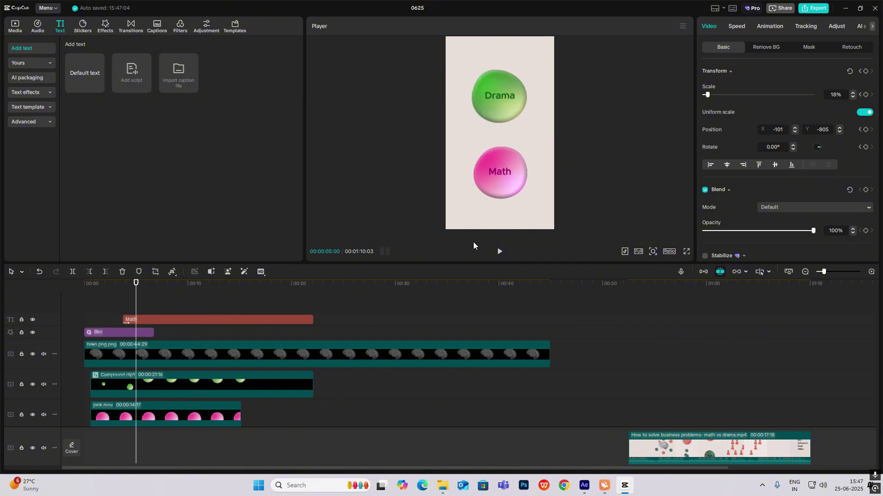
left_click(498, 164)
left_click(183, 323, "ctrl")
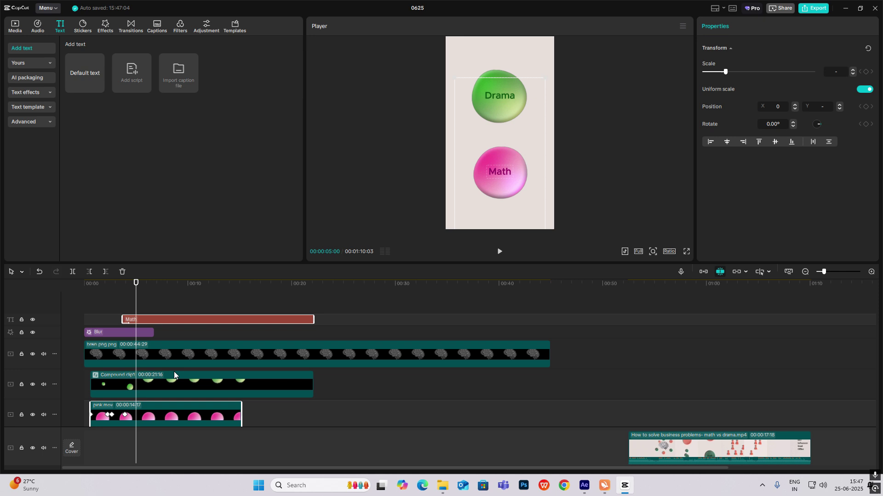
key("alt+g")
Add a Transform keyframe to the pink Math compound clip at 00:00:05:22.
left_click(151, 383)
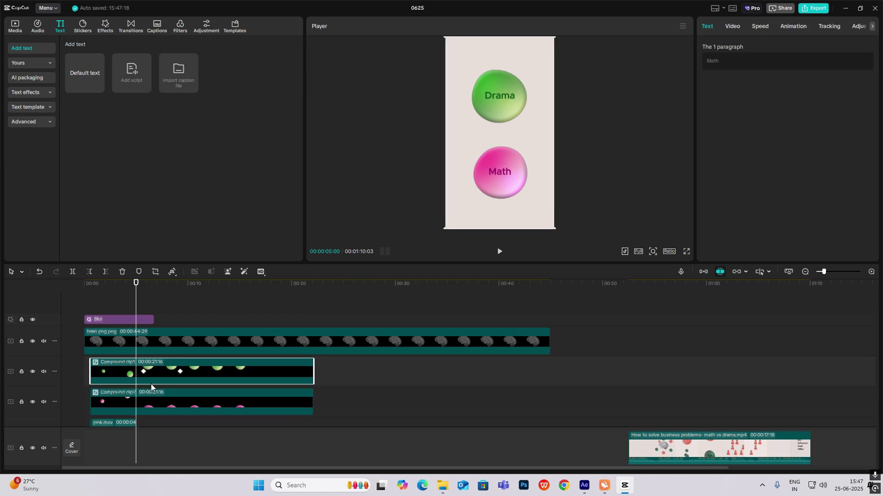
left_click_drag(137, 306, 143, 307)
left_click(154, 402)
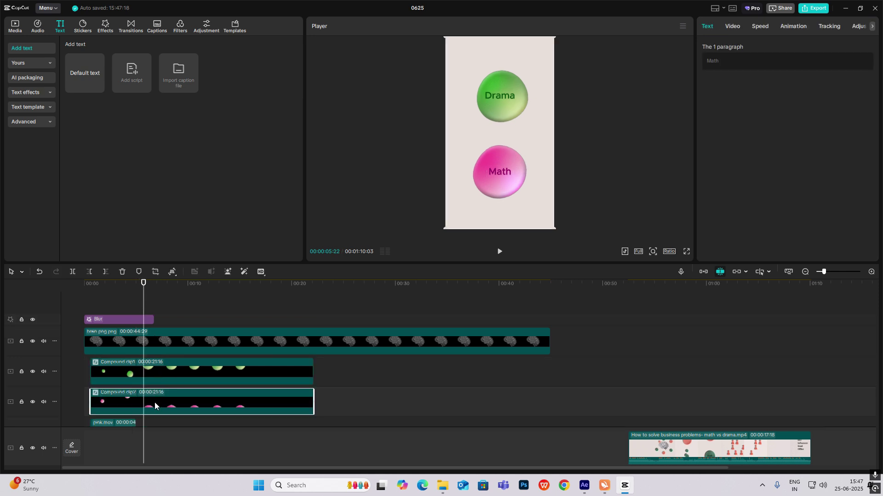
left_click(739, 27)
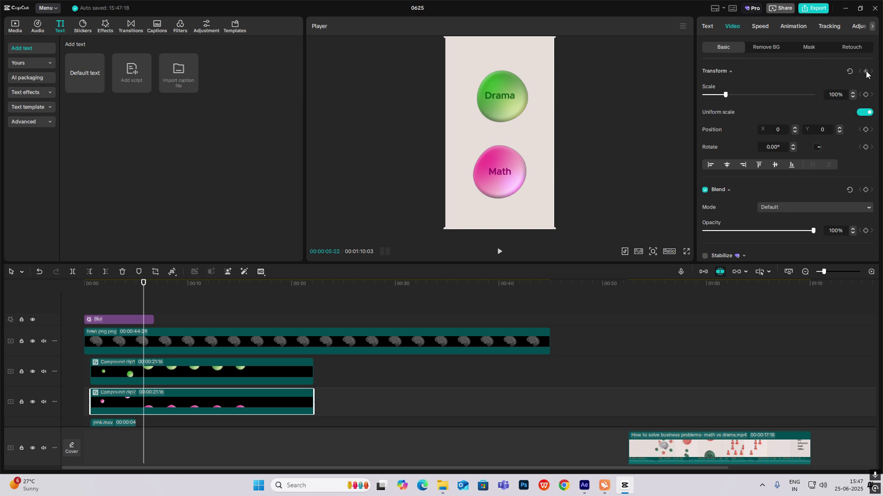
At 00:00:09:16, move the pink Math compound clip straight down until the ball is out of the frame.
left_click_drag(144, 302, 183, 306)
left_click(182, 370)
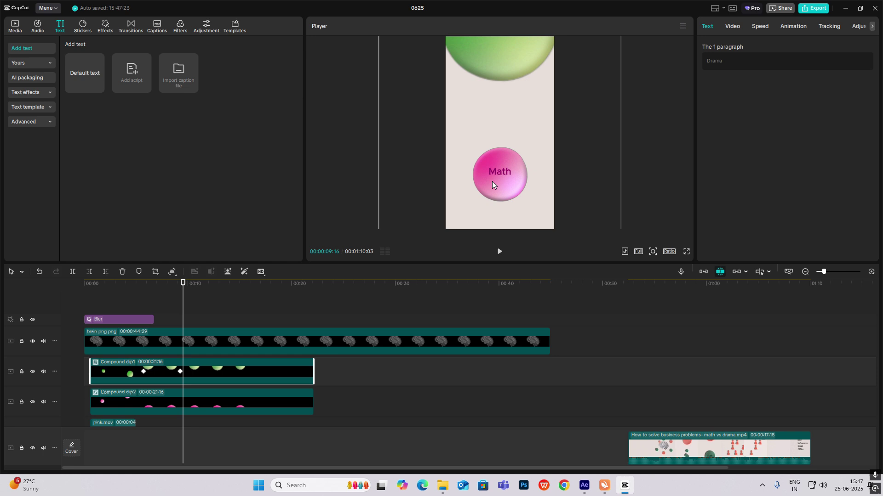
key("ctrl+z")
left_click(211, 404)
left_click_drag(509, 184, 513, 278)
Apply a preset curve that eases out to the Math clip's vertical position animation.
key("alt+k")
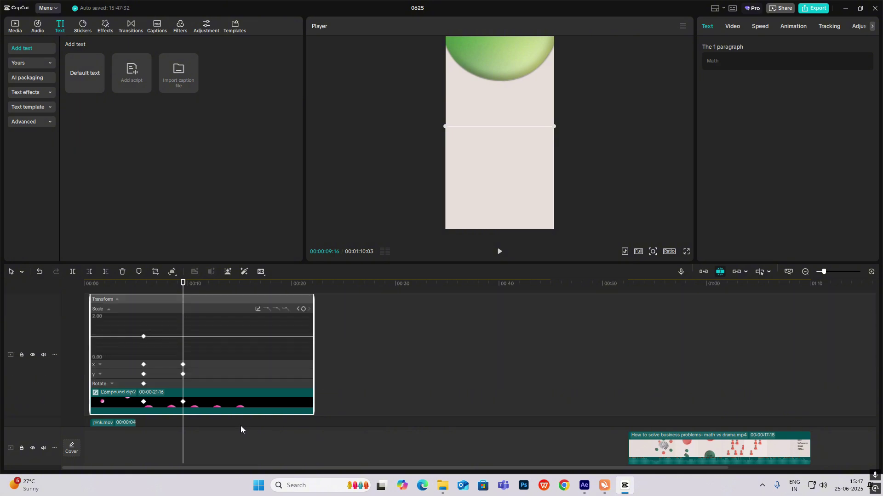
scroll(213, 418, "up", 1)
left_click(167, 398)
left_click(164, 407)
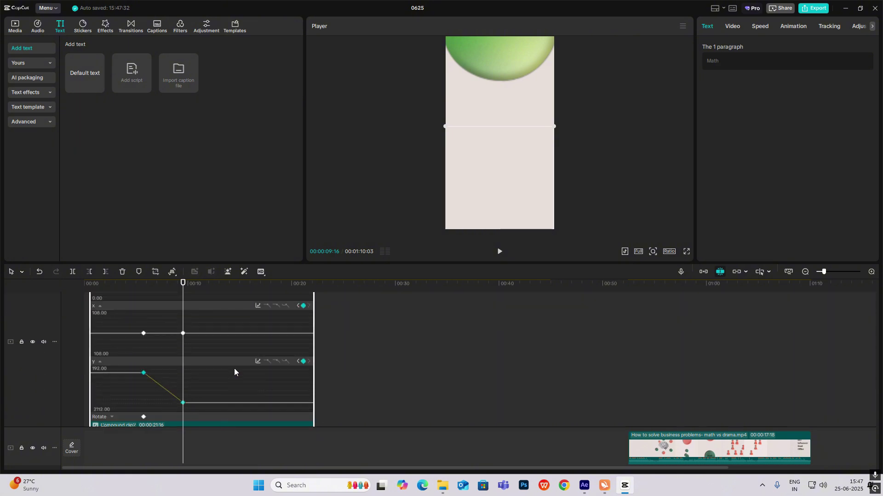
left_click(258, 361)
left_click(358, 400)
left_click(439, 327)
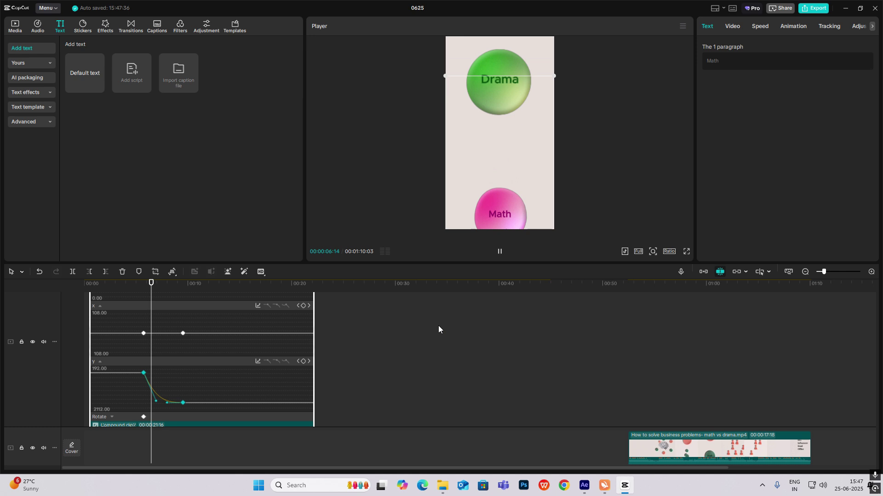
Speed up the Math ball's downward exit by moving its ending keyframe closer to the first one.
left_click(370, 349)
left_click(142, 306)
left_click(163, 402)
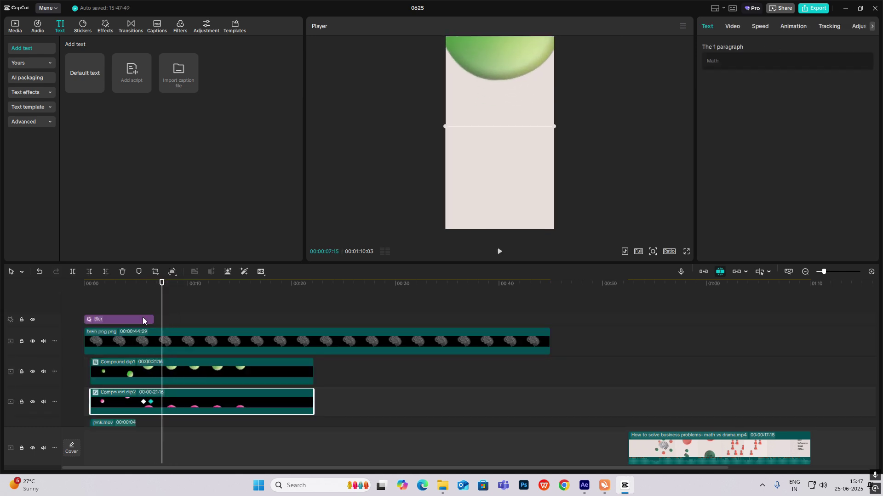
left_click(145, 303)
scroll(143, 304, "up", 3)
left_click_drag(123, 294, 178, 293)
scroll(177, 293, "down", 2)
left_click(184, 397)
scroll(184, 391, "down", 2)
Move the Drama clip's ending keyframe to 00:00:06:18, apply a preset curve to its position animation and preview the result.
left_click(187, 370)
scroll(182, 383, "up", 2)
left_click(167, 372)
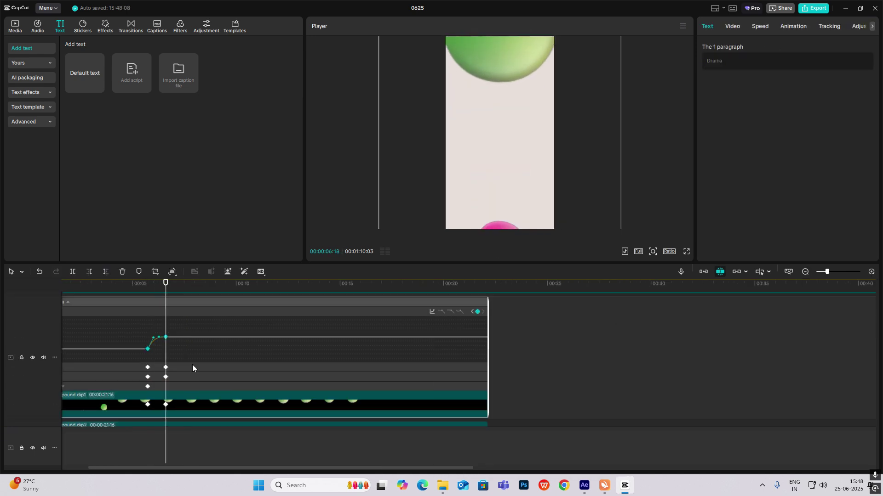
left_click(193, 365)
left_click(432, 330)
left_click(530, 401)
left_click(142, 297)
key("space")
left_click(142, 302)
key("space")
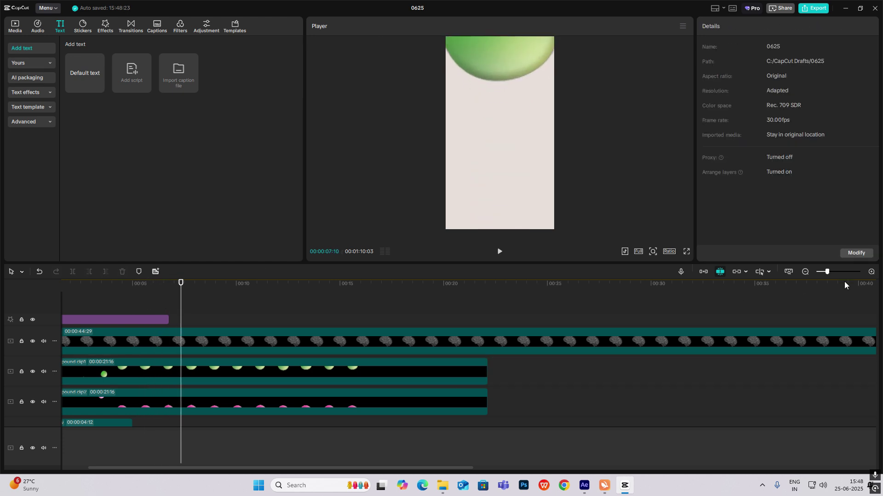
Add person.png on its own track, scaled to 30% and positioned at X -380, Y 50.
left_click(805, 272)
left_click_drag(92, 303, 128, 320)
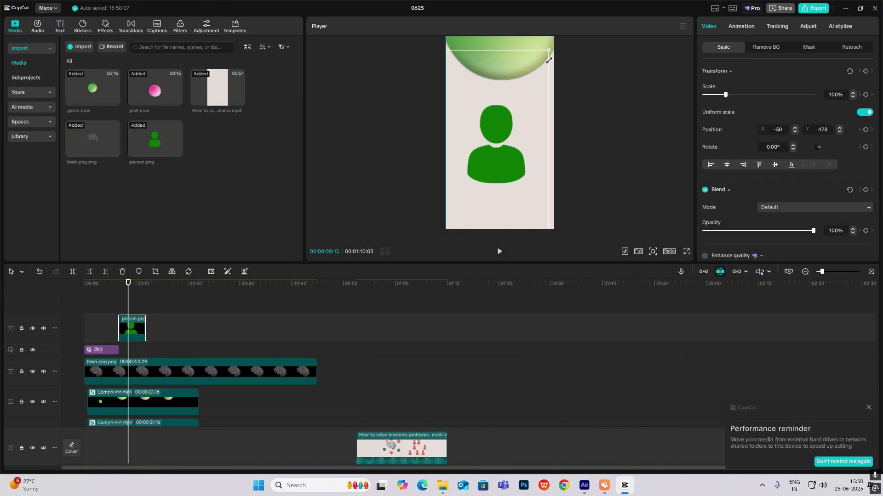
left_click_drag(545, 55, 512, 145)
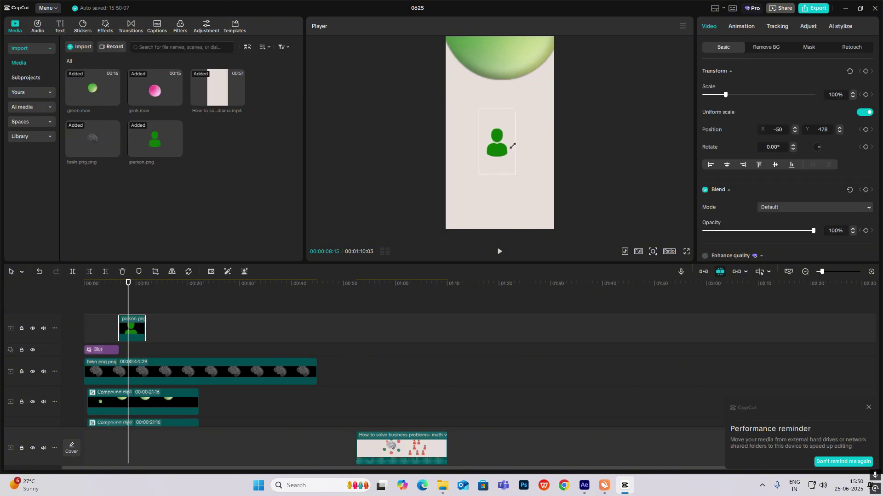
left_click_drag(360, 371, 130, 333)
left_click(130, 332)
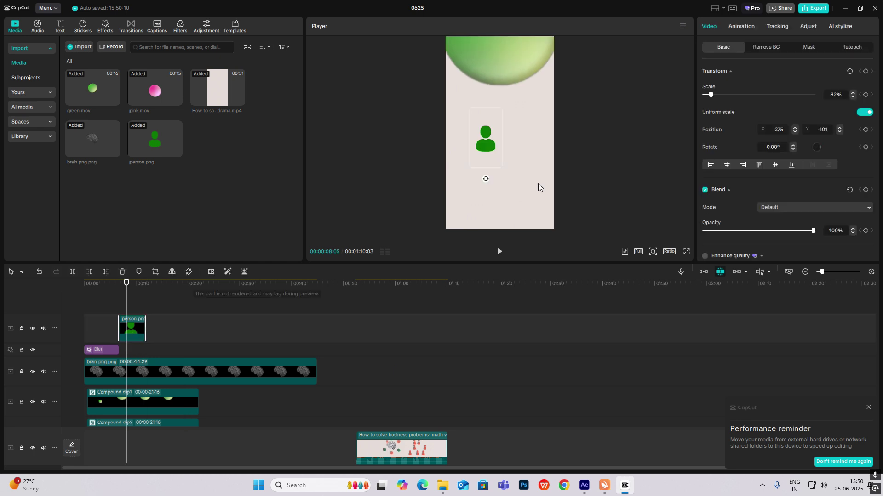
left_click_drag(488, 145, 483, 130)
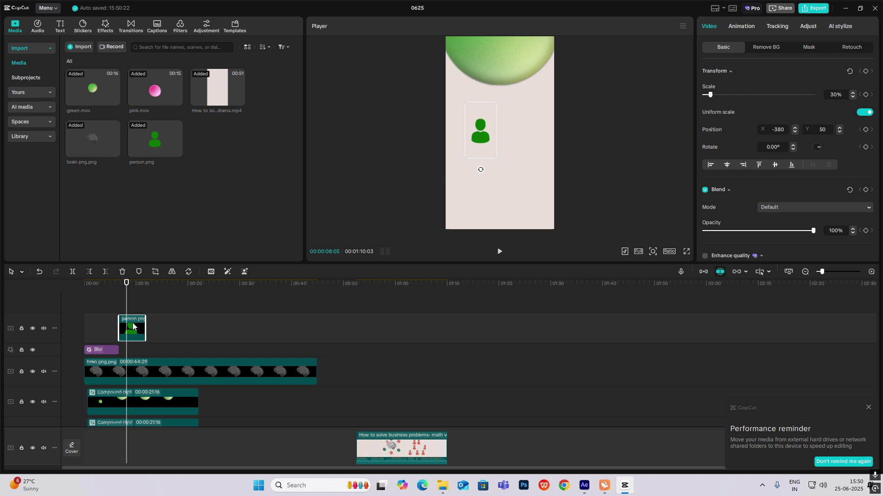
Extend the person clip to a duration of 00:00:20:13 and place a copy of the icon to its right.
left_click_drag(133, 313, 133, 357)
left_click_drag(145, 326, 225, 326)
left_click_drag(158, 326, 158, 304)
left_click_drag(482, 134, 525, 135)
Duplicate the person clip until six icons form a grid of three columns and two rows.
left_click(653, 251)
left_click_drag(630, 267, 649, 266)
left_click_drag(461, 138, 462, 193)
left_click_drag(552, 140, 551, 195)
left_click_drag(167, 354, 167, 297)
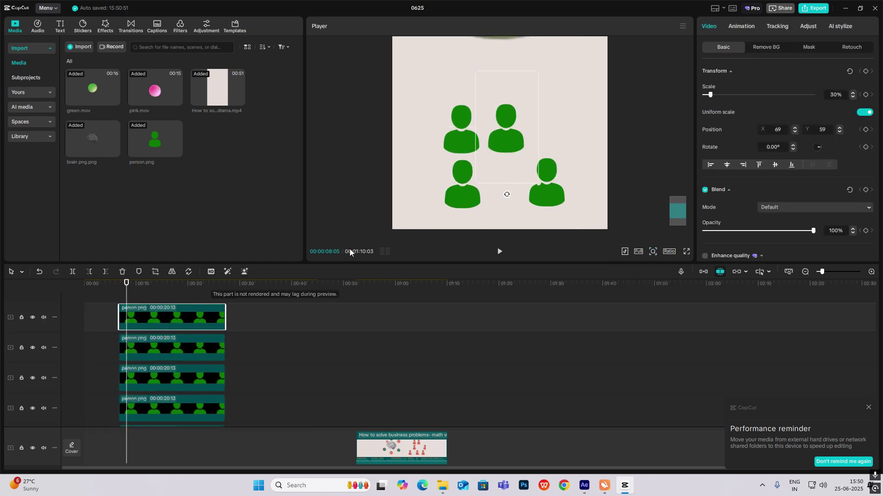
left_click_drag(506, 138, 506, 193)
left_click_drag(548, 193, 548, 139)
key("ctrl+z")
key("ctrl+z")
Check the reference clip and add Transform keyframes to the six person clips at 00:00:06:23.
left_click(382, 407)
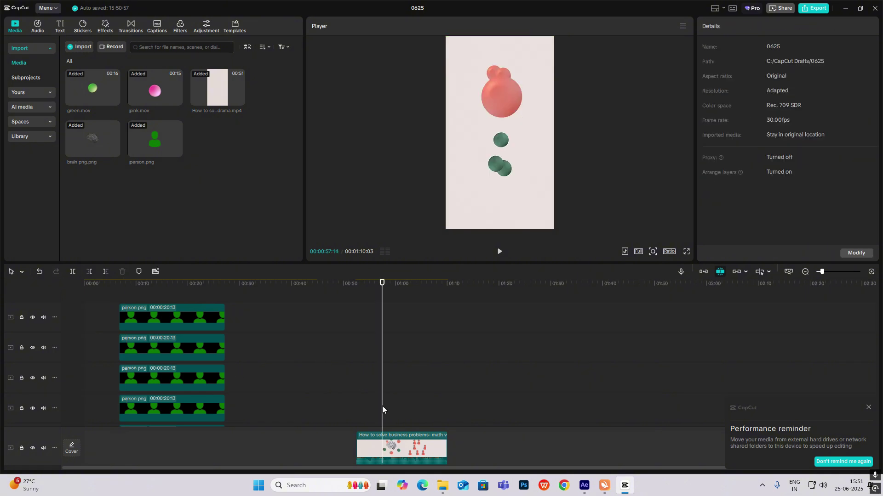
left_click(119, 389)
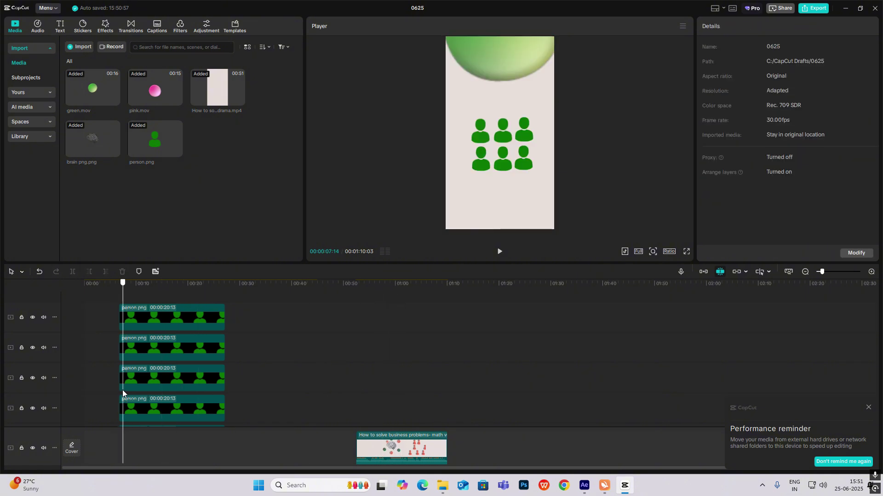
scroll(156, 325, "down", 1)
scroll(156, 381, "down", 1)
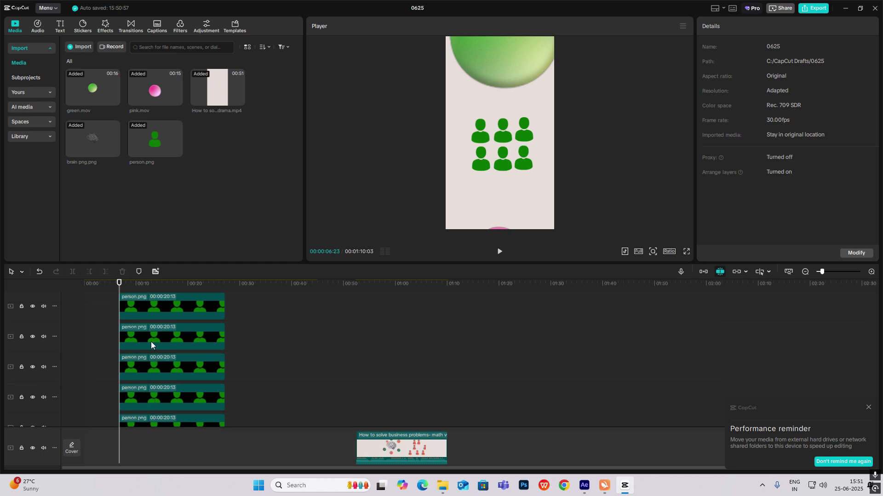
scroll(146, 373, "down", 2)
left_click(144, 381)
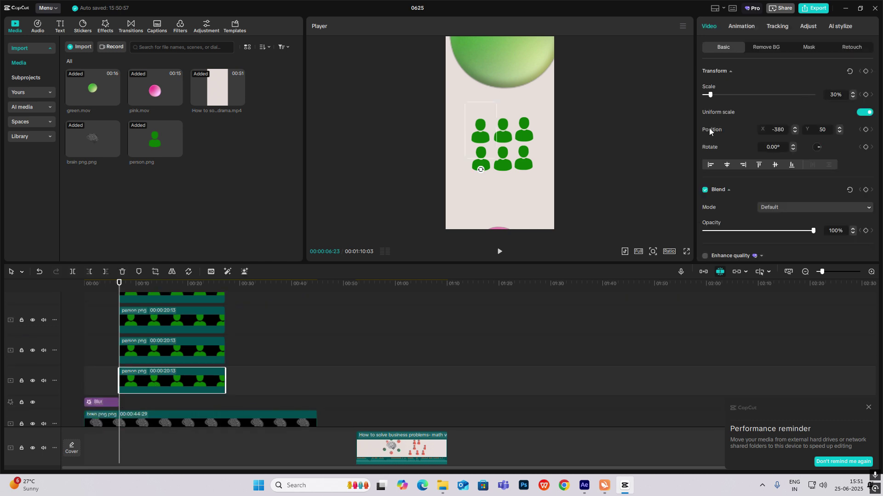
left_click(211, 343)
left_click(865, 71)
scroll(253, 357, "up", 3)
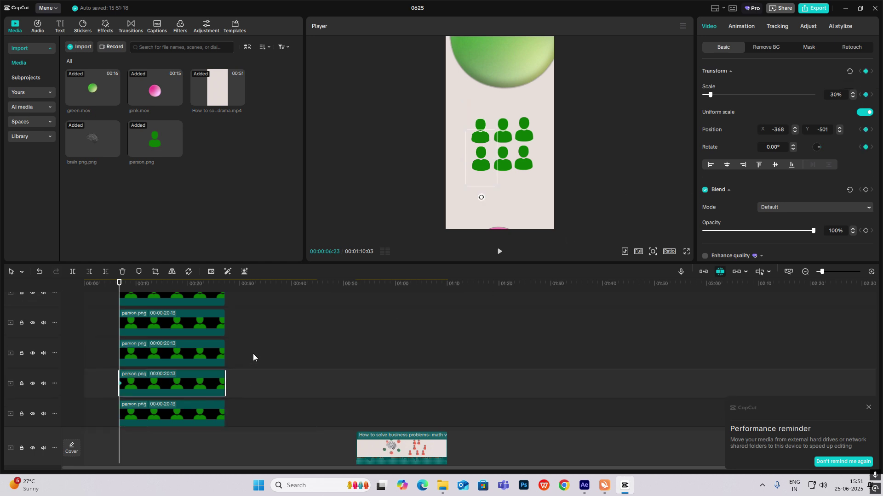
left_click(169, 354)
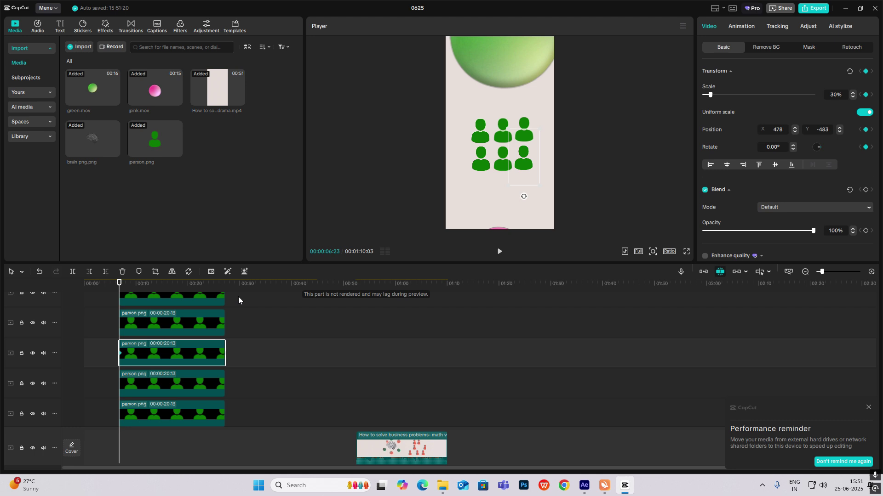
scroll(238, 297, "up", 3)
left_click(157, 354)
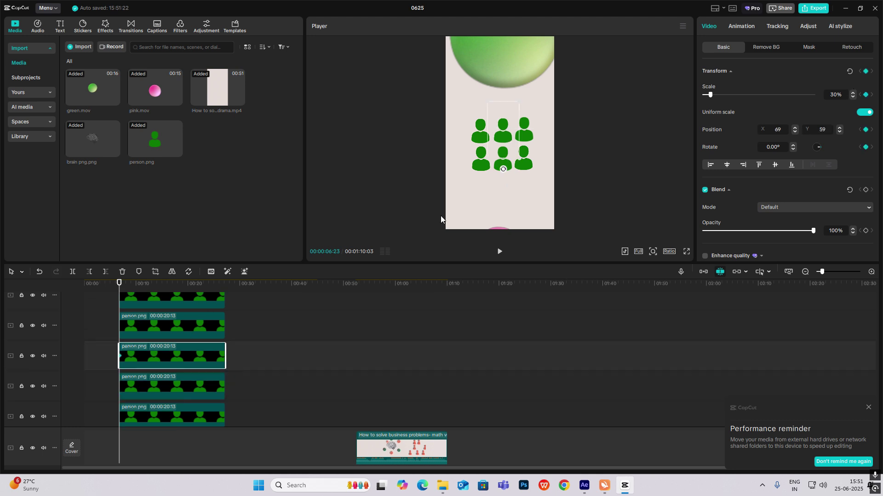
Add Transform keyframes to the person clips at 00:00:10:14, keeping their current size and position.
scroll(138, 322, "down", 6)
left_click(137, 287)
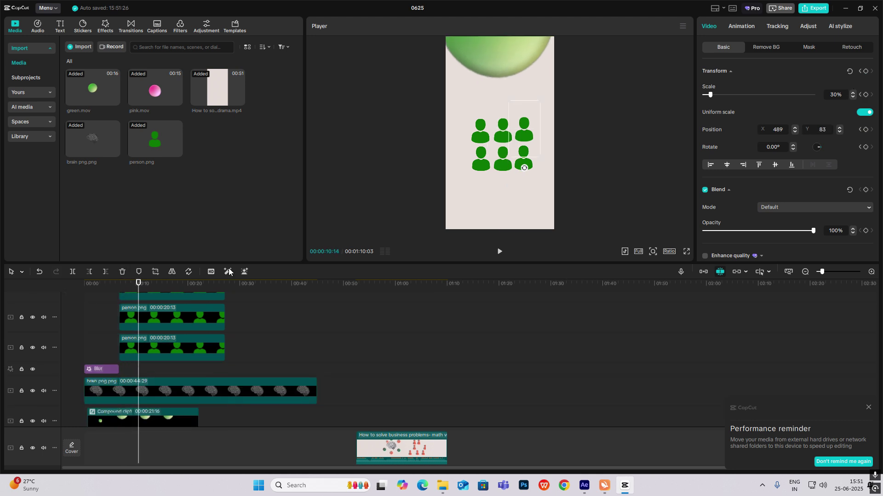
left_click(865, 72)
scroll(184, 349, "up", 2)
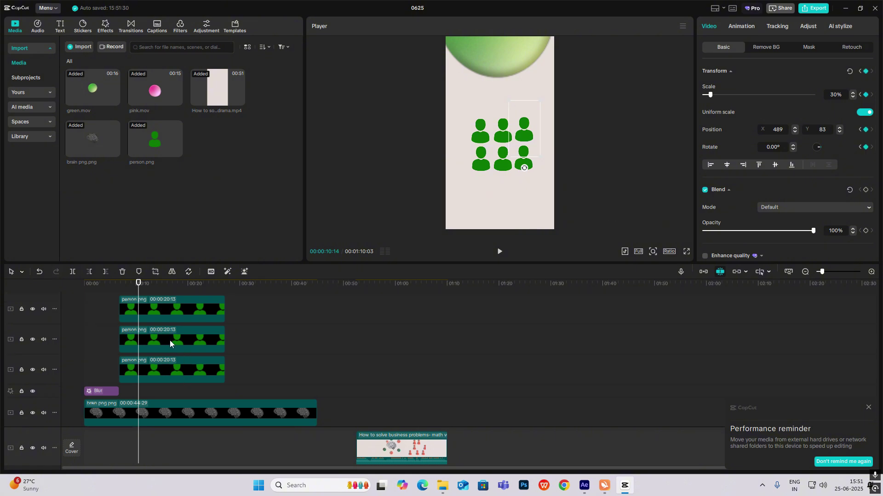
left_click(170, 342)
scroll(160, 345, "up", 2)
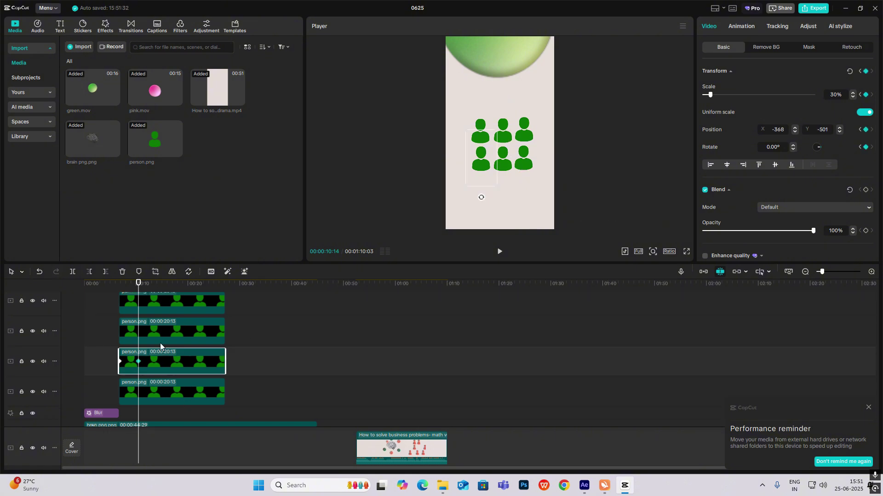
Set the upper-right person icon's scale to 1% at its first keyframe, 00:00:06:23.
left_click(119, 318)
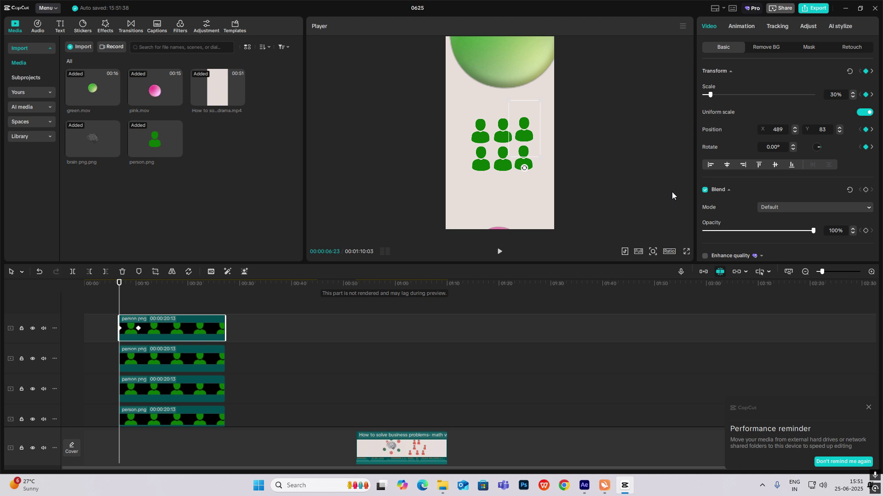
left_click_drag(709, 94, 702, 95)
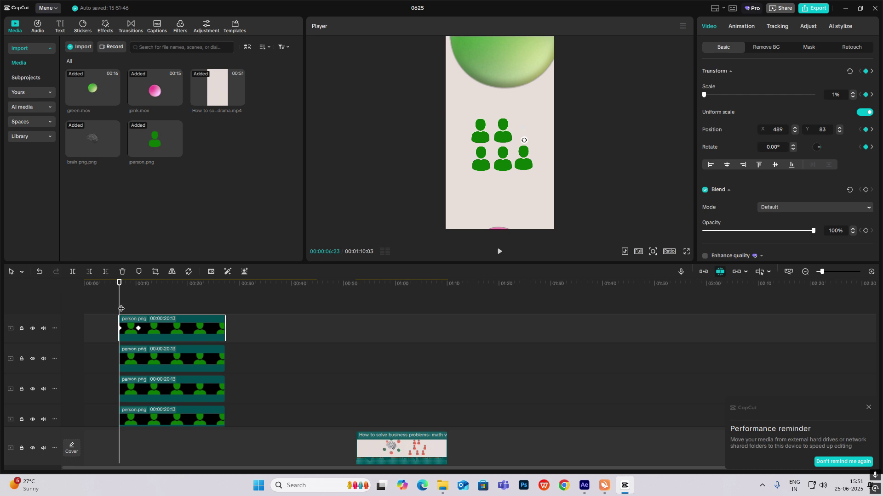
left_click_drag(120, 306, 146, 311)
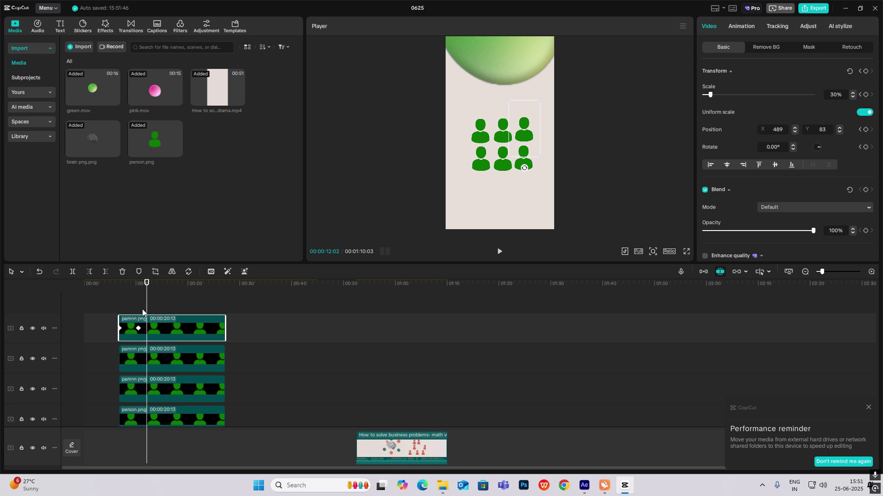
Apply the Cubic Out preset curve to the upper-right person icon's scale animation.
key("alt+k")
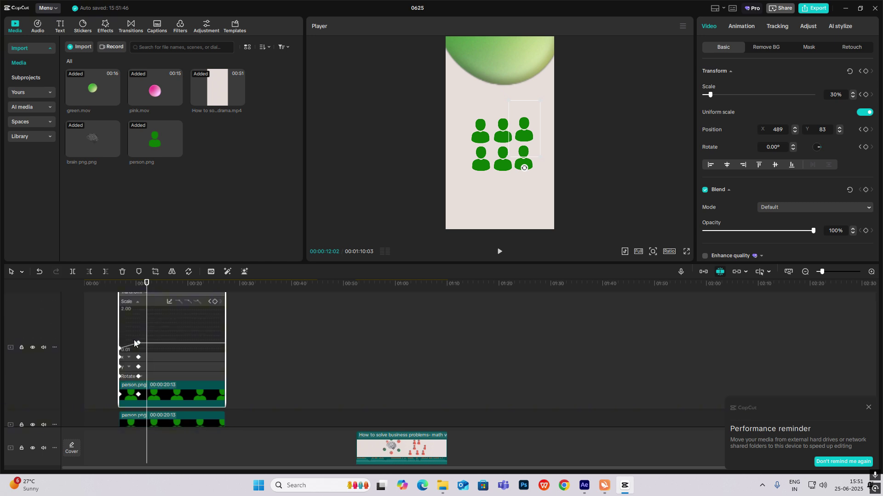
left_click(168, 302)
left_click(264, 385)
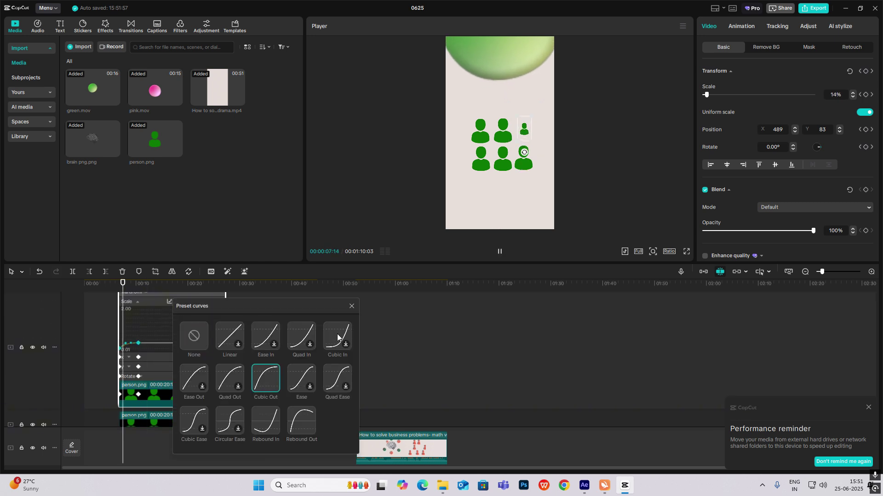
left_click(351, 306)
left_click(156, 356)
left_click(130, 367)
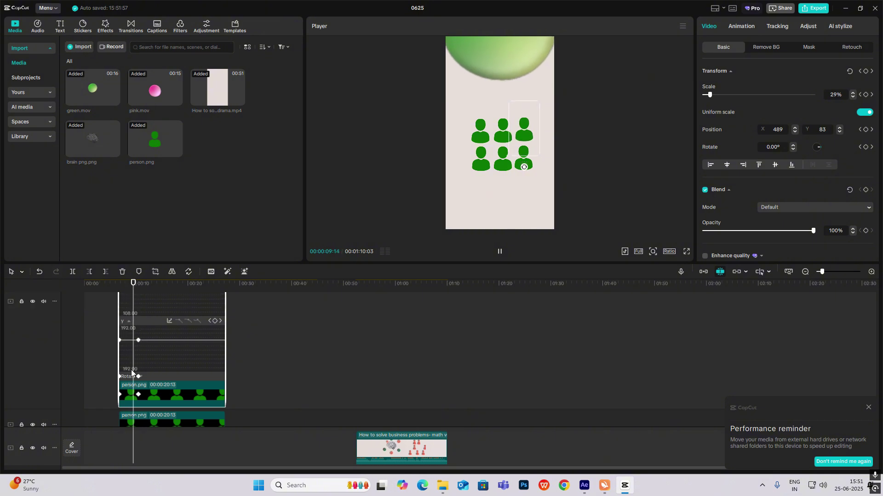
key("alt+k")
Move the upper-right person icon's ending keyframe earlier, to about 00:00:09:00, and preview the growth.
left_click(138, 328)
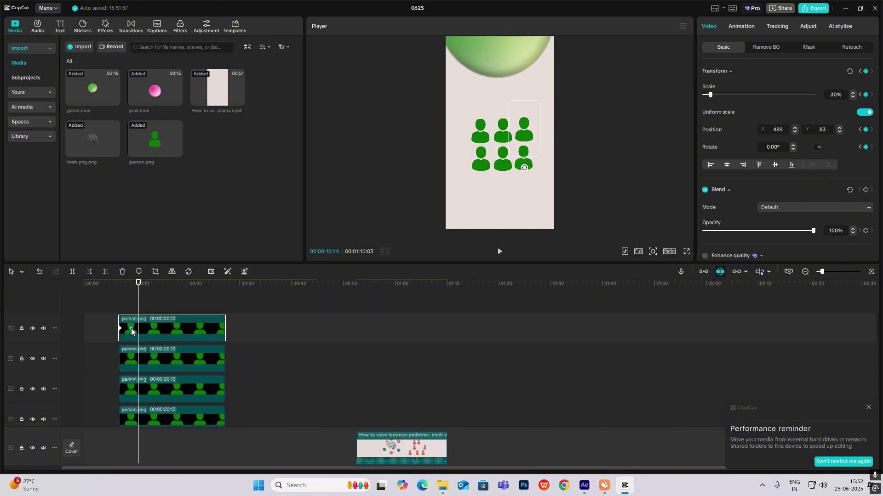
left_click(126, 305)
key("space")
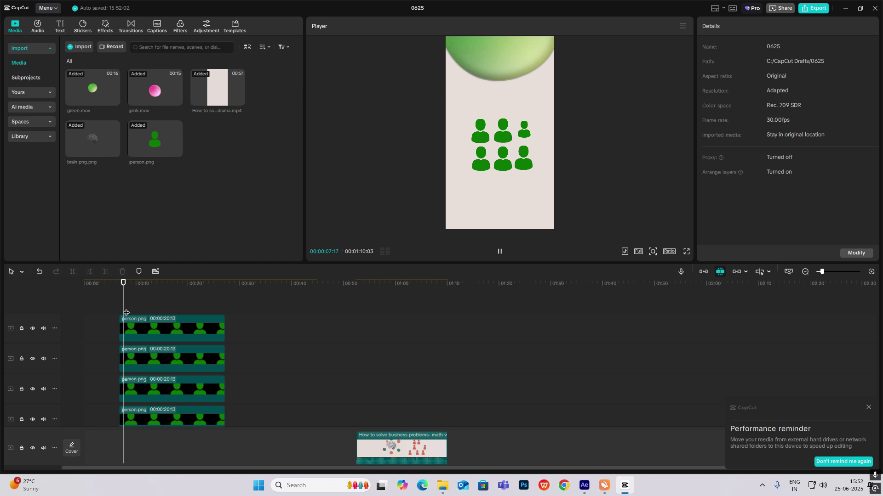
key("space")
Shift the upper-right person icon's ending keyframe even closer to its first keyframe and replay the pop-in.
left_click(871, 271)
left_click(871, 272)
left_click(145, 330)
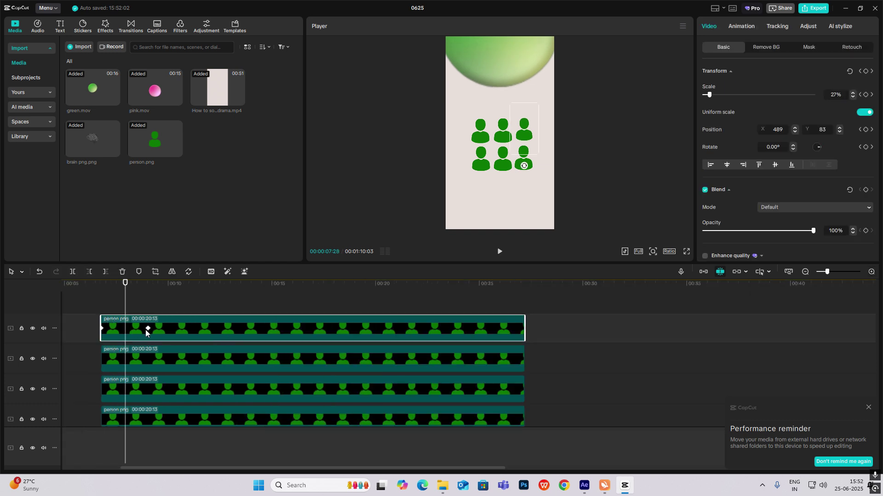
left_click(100, 307)
key("space")
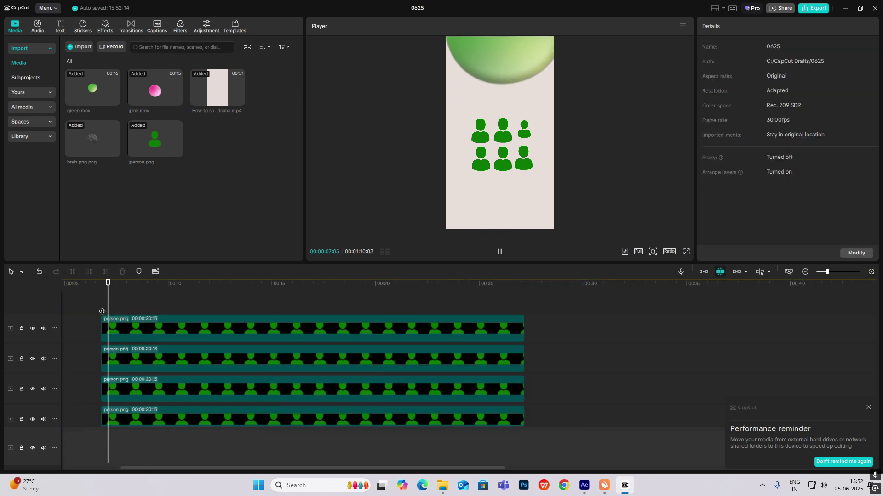
Stop the preview and delete the five unanimated person icon clips, keeping only the animated upper-right one.
key("space")
left_click(172, 359)
scroll(174, 359, "down", 1)
left_click(177, 357)
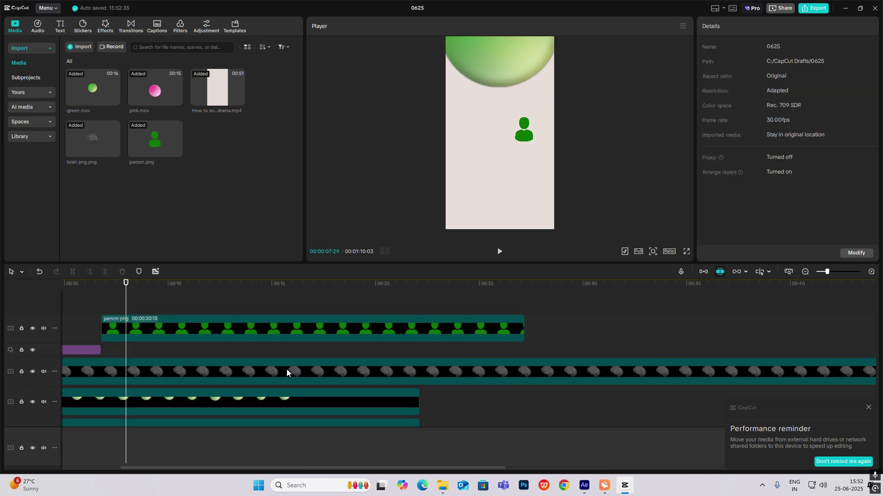
Convert the animated person icon into a compound clip and place duplicates of it to rebuild the three-column icon grid.
scroll(286, 368, "down", 3)
left_click(176, 332)
key("alt+g")
left_click_drag(176, 333, 190, 314)
left_click_drag(524, 133, 502, 134)
left_click(184, 357)
left_click_drag(524, 144, 480, 144)
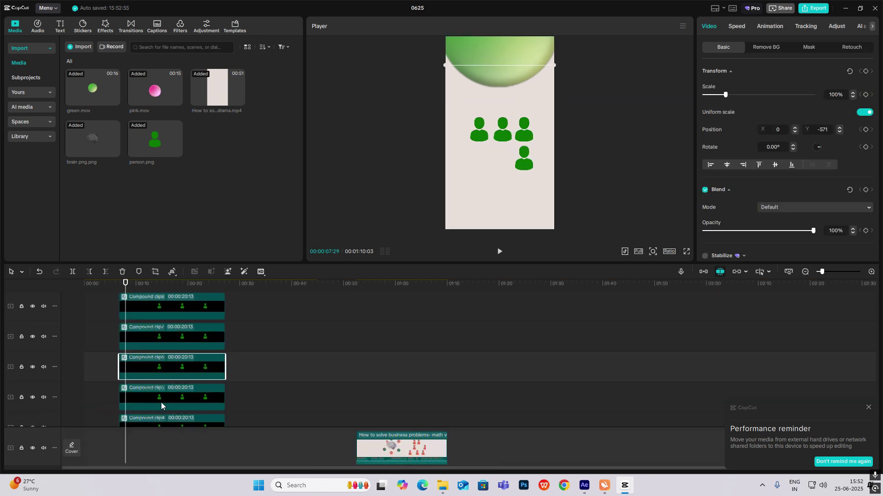
Undo the most recent edits to the duplicated person icon compound clips.
key("ctrl+z")
key("ctrl+z")
key("ctrl+z")
key("ctrl+z")
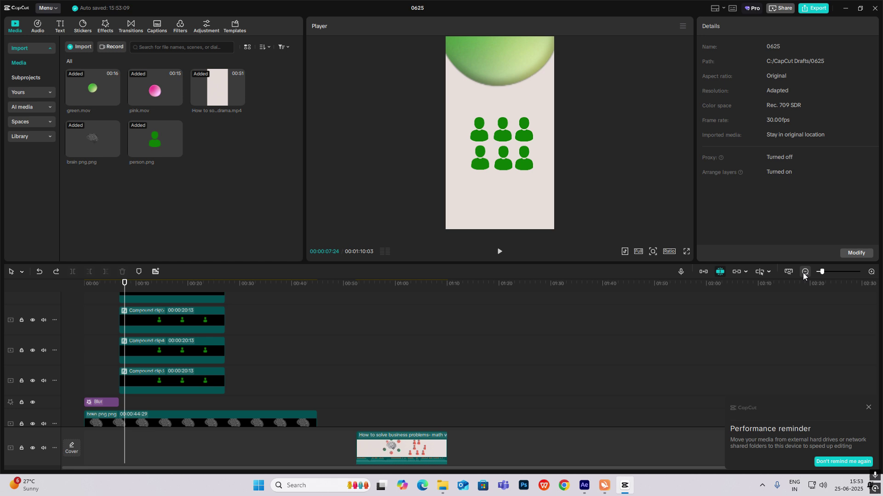
Examine the reference video's "High attrition rate" section for the icons' exit motion and compare it with the icon grid.
left_click(805, 273)
scroll(219, 431, "down", 2)
left_click(237, 415)
left_click_drag(237, 415, 263, 424)
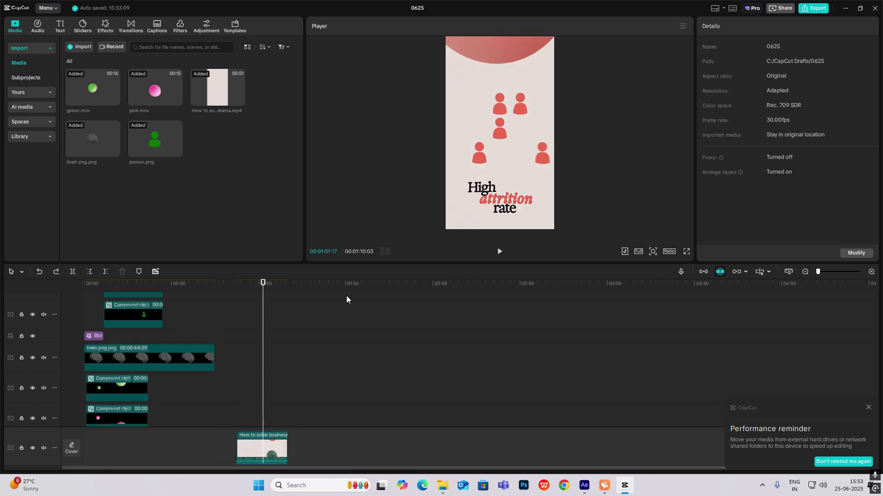
left_click_drag(263, 354, 105, 338)
scroll(108, 339, "up", 5)
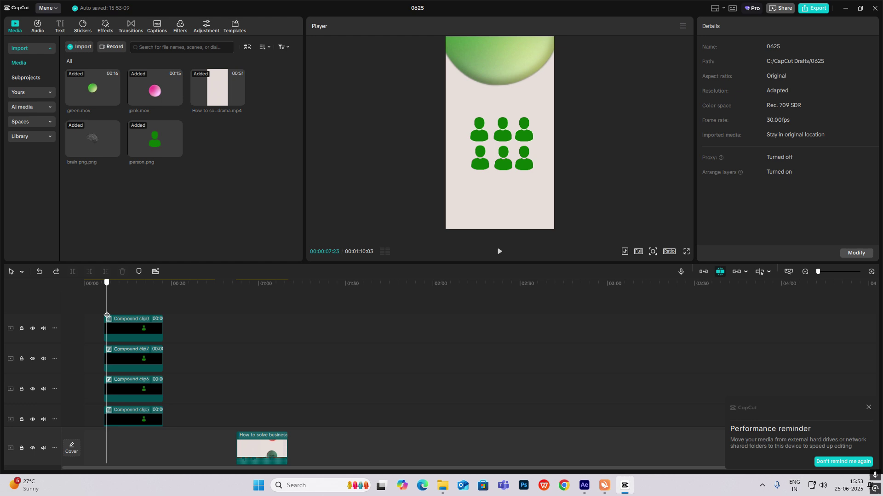
key("space")
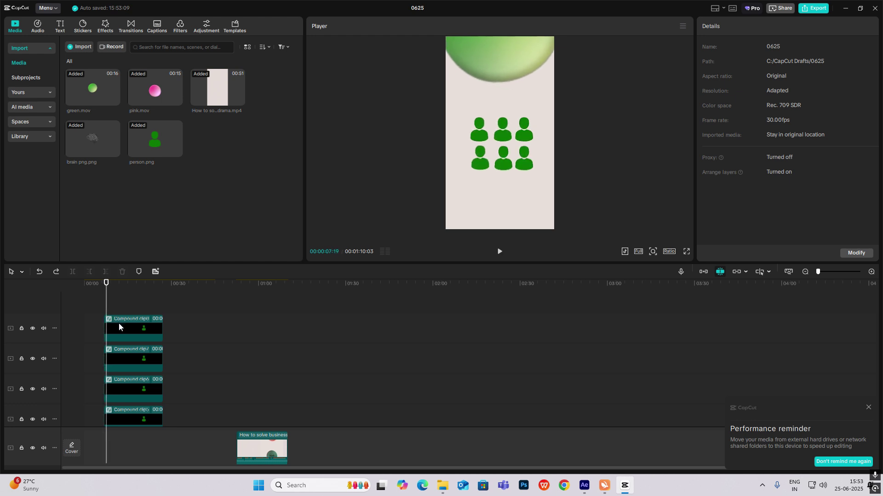
Add transform keyframes at 00:00:08:03 to the upper-middle, lower-middle and upper-right person icon compound clips.
left_click(872, 272)
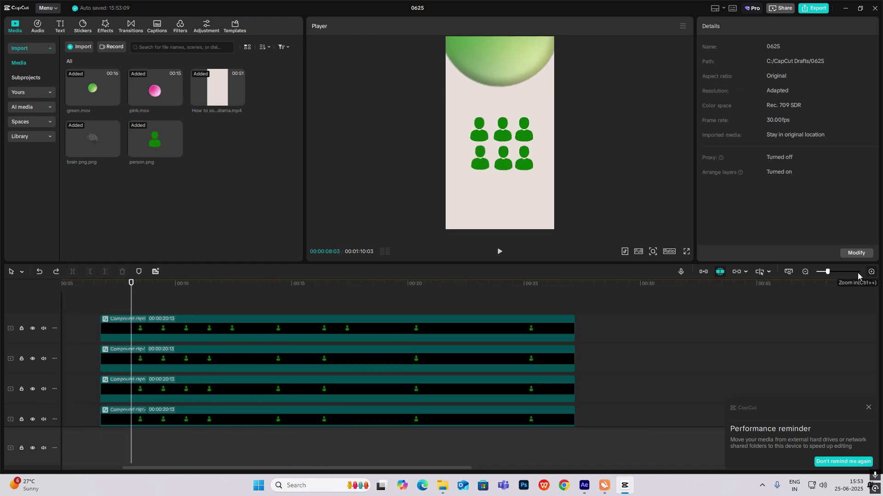
left_click(161, 327)
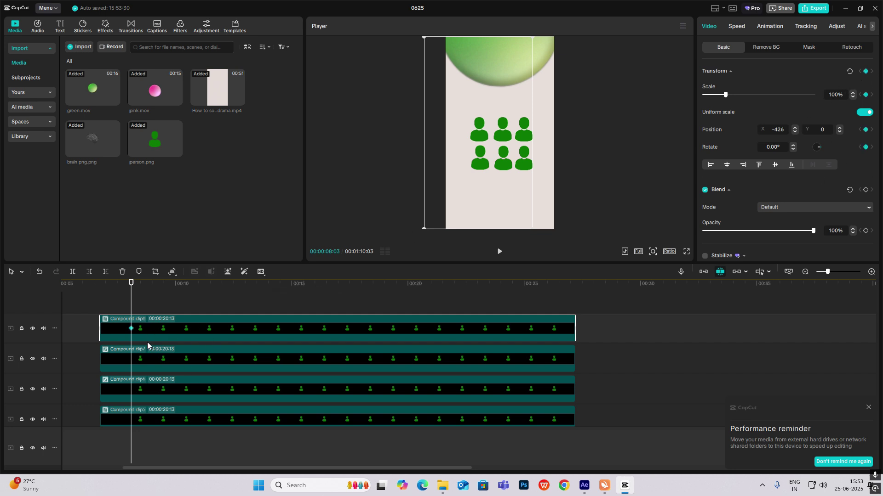
scroll(145, 386, "down", 2)
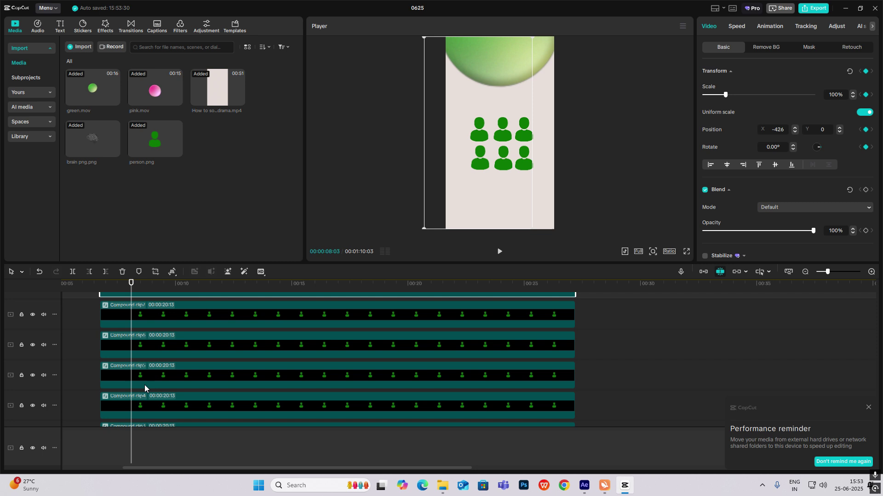
left_click(149, 373)
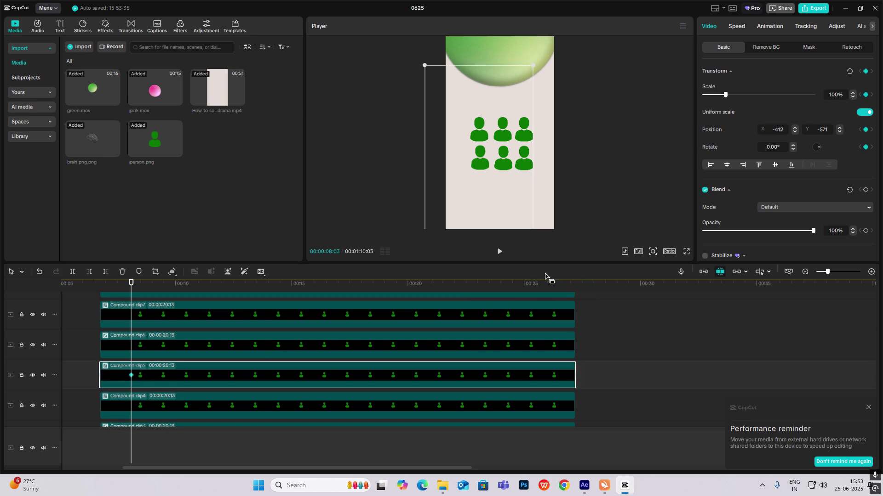
scroll(121, 416, "down", 3)
left_click(187, 358)
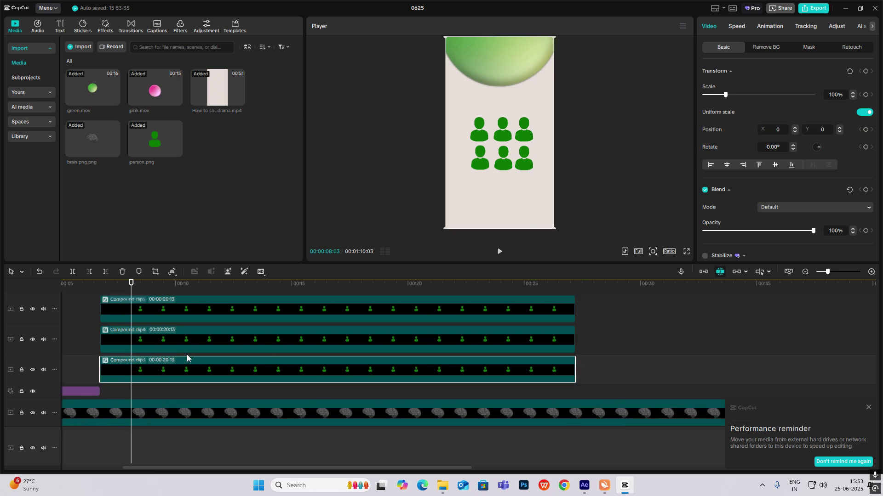
left_click(866, 71)
Add second transform keyframes at 00:00:09:29 to the upper-right, lower-middle and upper-middle person icon compound clips.
left_click_drag(132, 286, 176, 298)
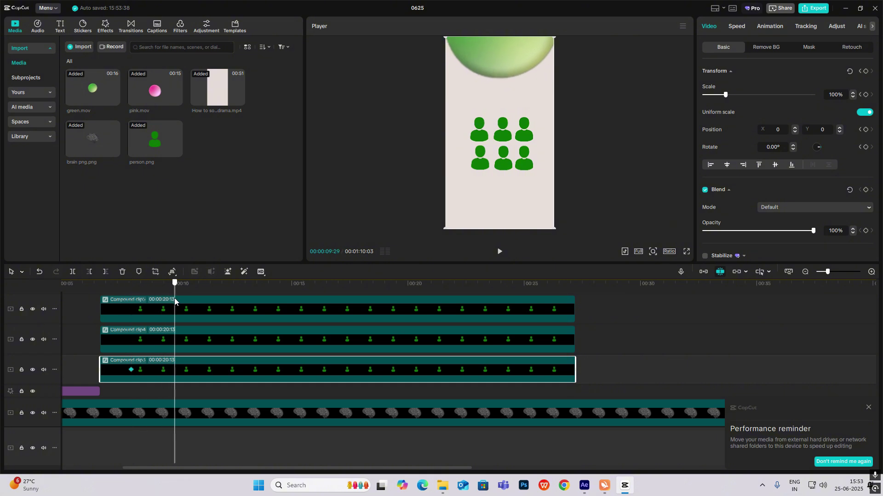
scroll(195, 388, "up", 1)
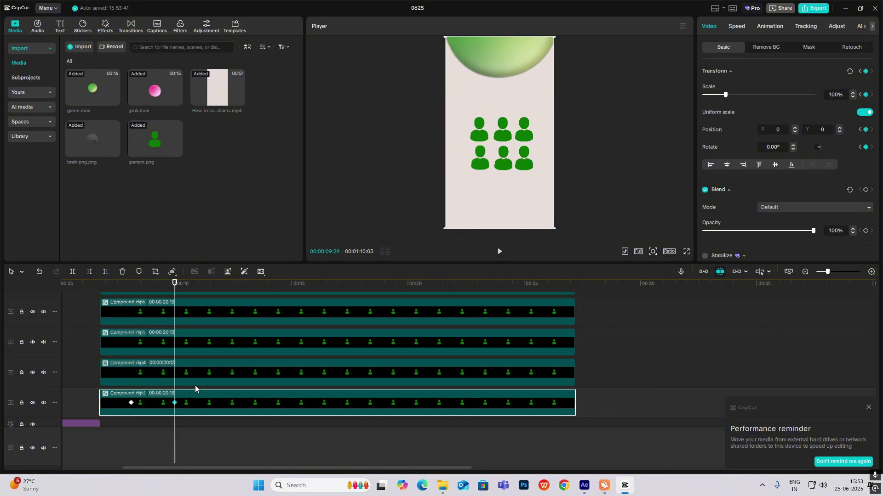
left_click(182, 353)
left_click(182, 374)
left_click(185, 346)
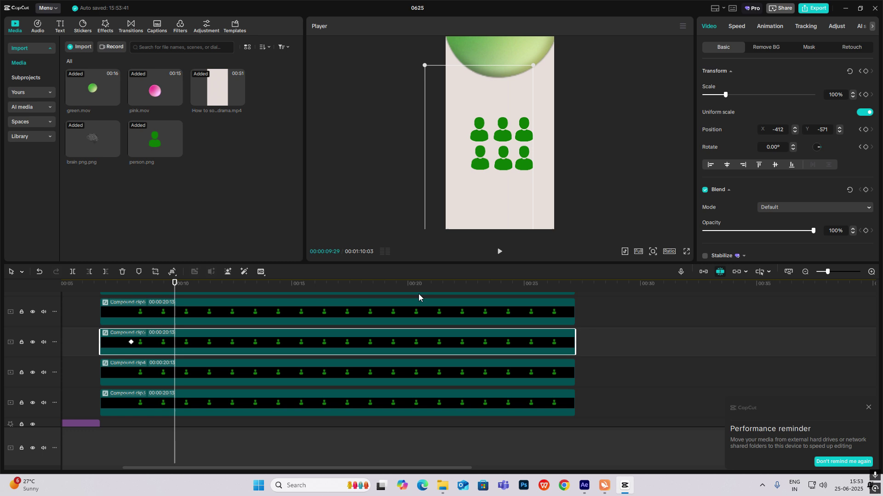
scroll(162, 380, "up", 3)
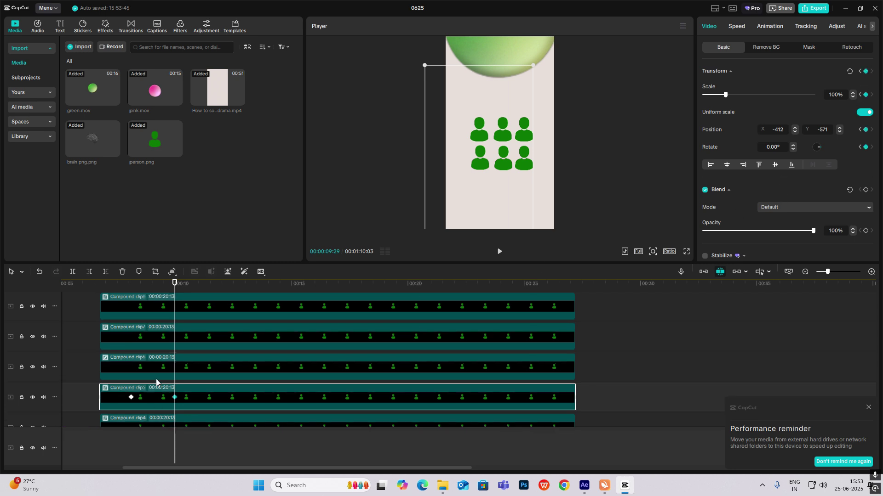
left_click(178, 338)
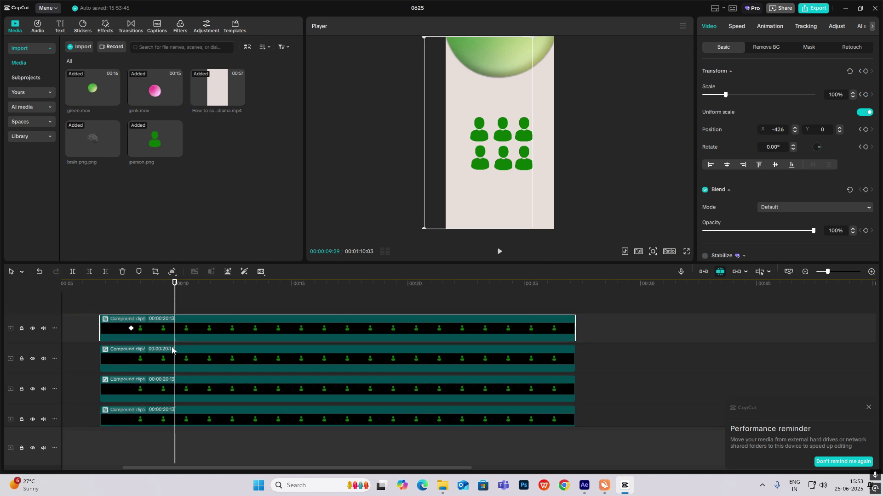
left_click(865, 72)
At 00:00:09:29, move the upper-middle icon off the left edge, the lower-middle icon below the frame and the upper-right icon off the right edge.
left_click_drag(491, 154, 580, 139)
scroll(194, 370, "down", 2)
left_click(193, 368)
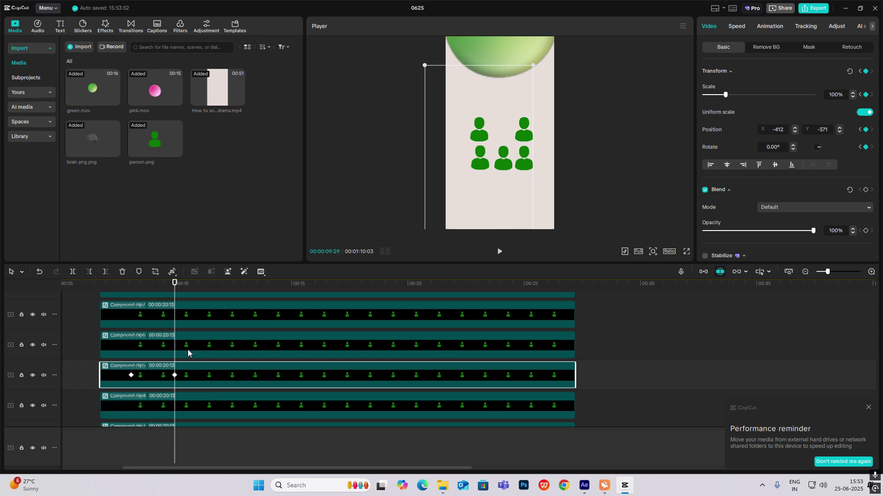
left_click_drag(468, 178, 493, 240)
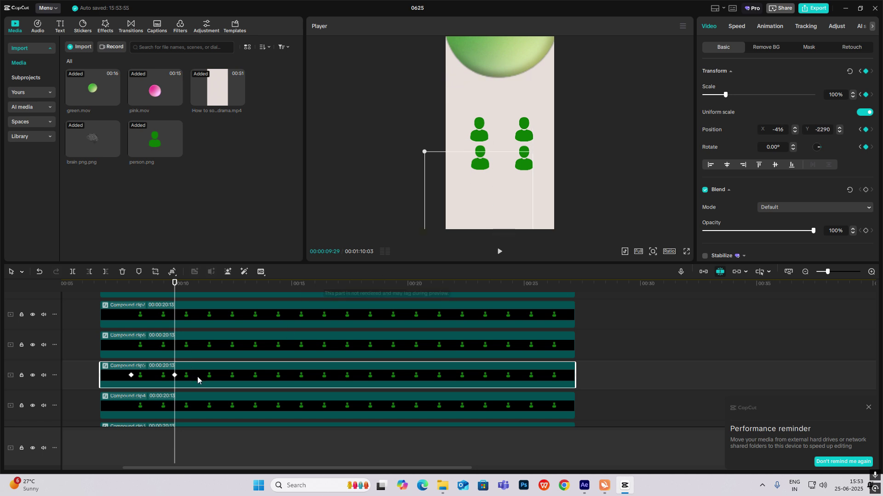
scroll(197, 381, "down", 2)
left_click(182, 382)
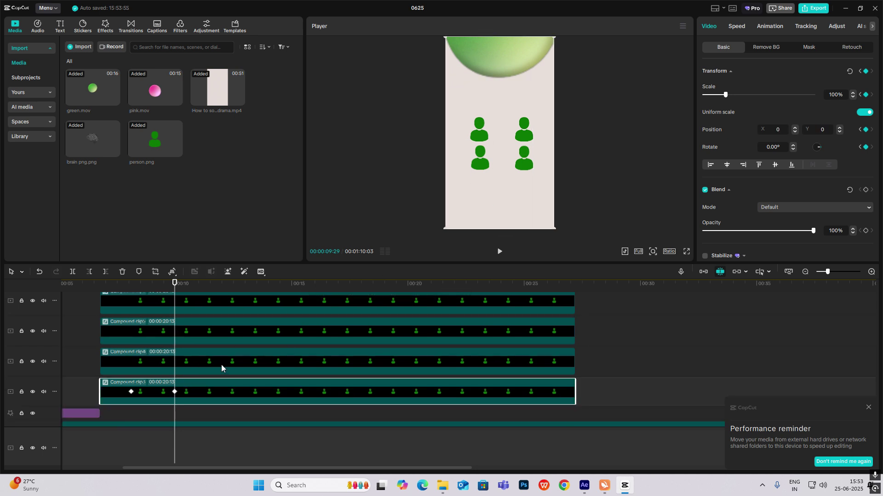
left_click_drag(485, 159, 388, 161)
Apply a preset easing curve to the upper-middle person icon's X position animation.
scroll(198, 331, "up", 1)
left_click(197, 327)
scroll(202, 368, "up", 2)
left_click(110, 346)
left_click(519, 300)
left_click(615, 376)
Apply the same preset easing curve to the lower-middle person icon's Y position animation.
scroll(186, 364, "down", 2)
left_click(184, 416)
scroll(177, 380, "down", 2)
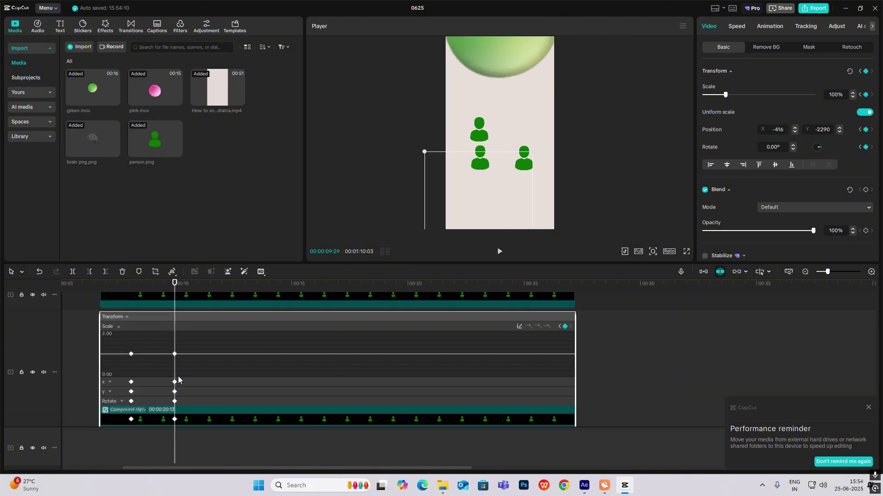
left_click(109, 382)
left_click(109, 392)
left_click(519, 345)
left_click(614, 375)
left_click(703, 326)
Apply the same preset easing curve to the upper-right person icon's X position animation.
scroll(197, 368, "down", 2)
left_click(179, 365)
left_click(110, 382)
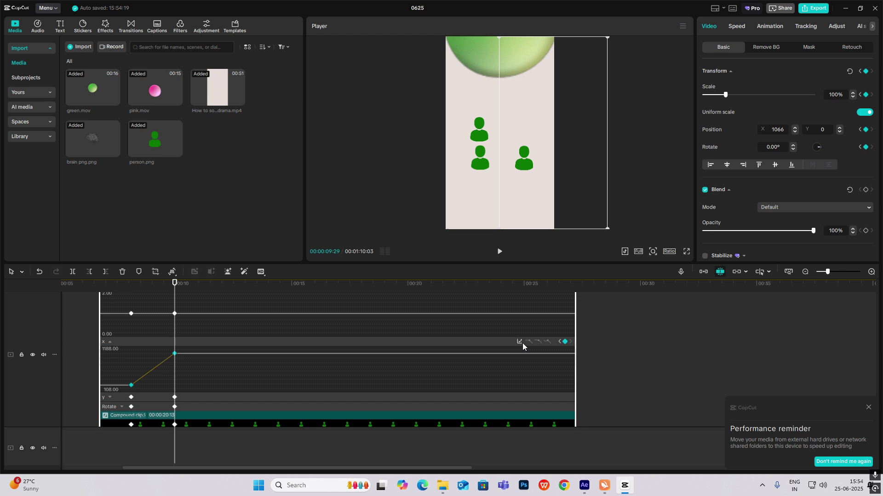
left_click(520, 346)
left_click(615, 376)
Shift the ending keyframes of the three exiting person icons slightly earlier than 00:00:09:29.
scroll(382, 330, "down", 2)
left_click(171, 367)
scroll(165, 358, "up", 1)
left_click(161, 349)
scroll(164, 345, "up", 3)
left_click(165, 331)
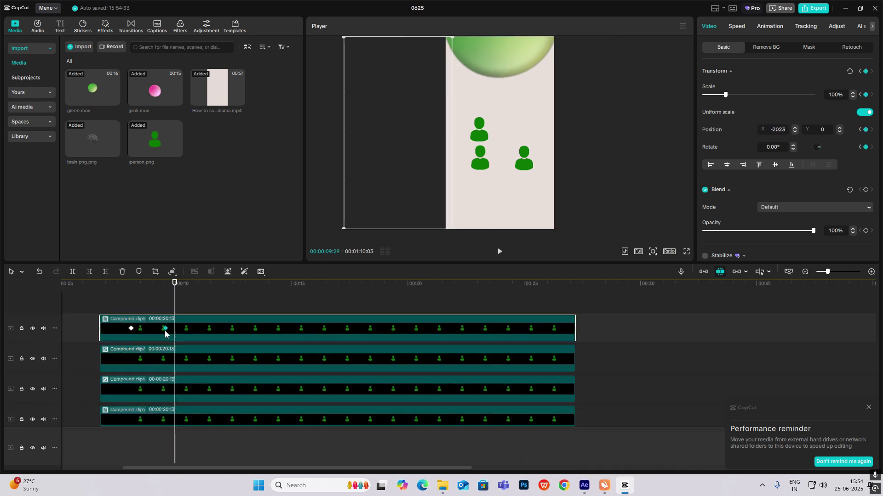
Add a default text clip above the person icon clips, starting near 00:00:08, and open its wording for editing.
left_click(158, 305)
left_click(60, 26)
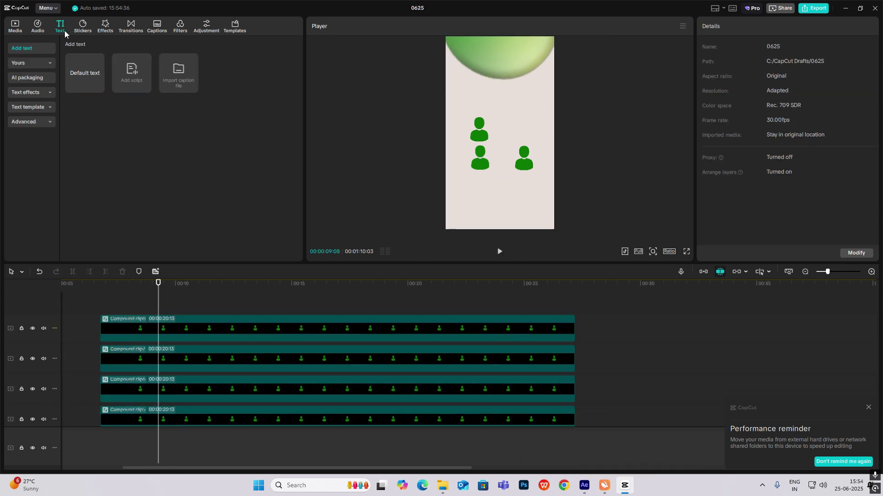
left_click_drag(85, 73, 128, 301)
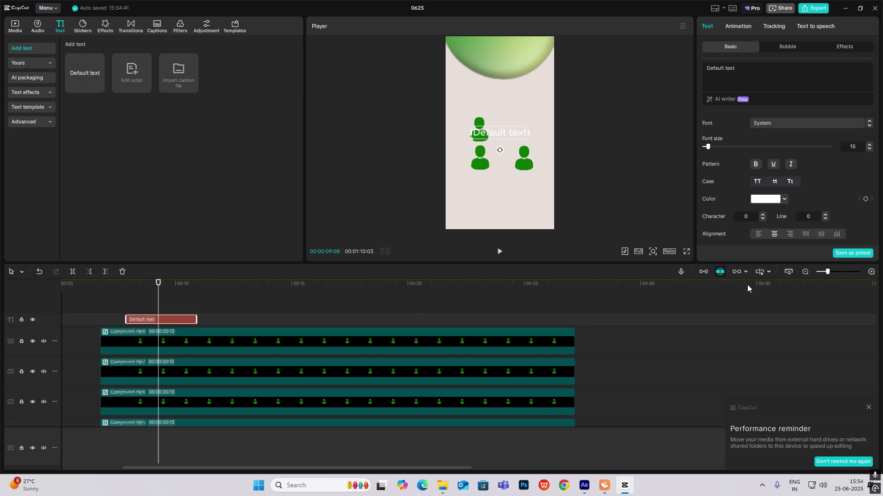
left_click(763, 71)
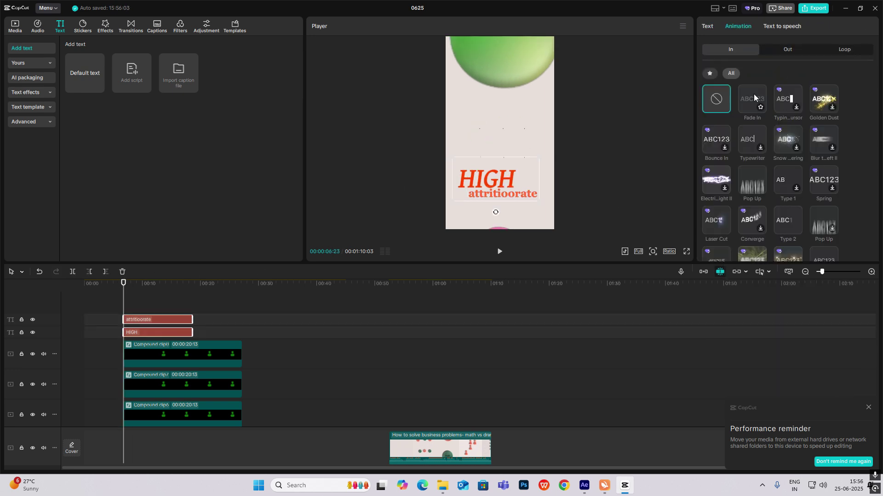
Check the reference video's text animation and play back the HIGH and attritioorate titles over the exiting icons.
left_click(393, 397)
scroll(393, 397, "down", 1)
left_click_drag(393, 397, 440, 404)
left_click_drag(441, 355, 147, 332)
scroll(153, 326, "up", 3)
key("space")
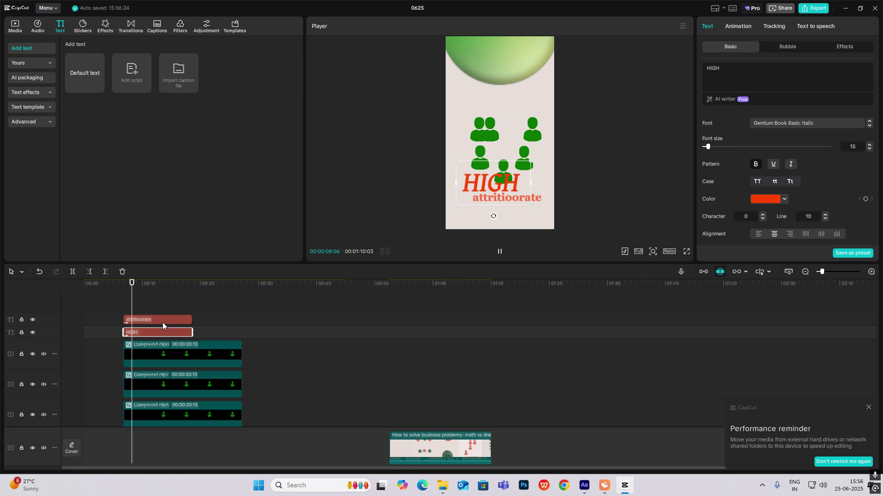
Trim the HIGH and attritioorate text clips to end at about 00:00:09 and give both an Out animation.
key("space")
left_click_drag(189, 321, 139, 319)
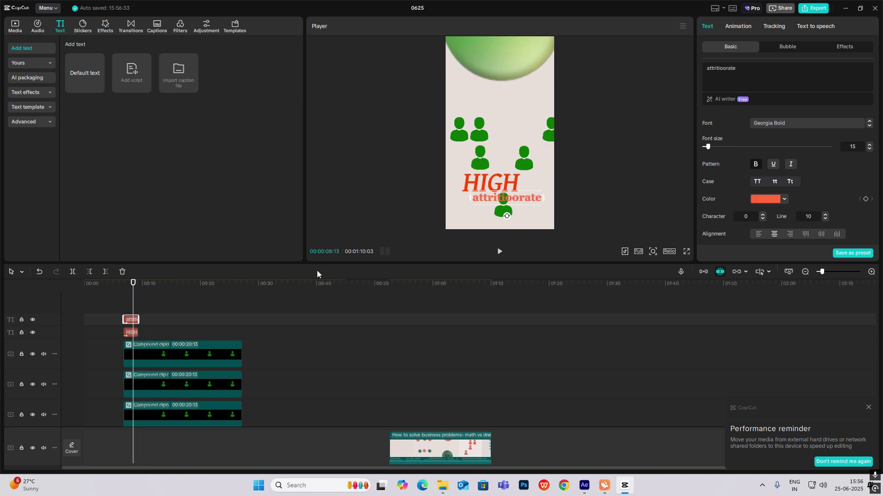
left_click(738, 26)
left_click(787, 48)
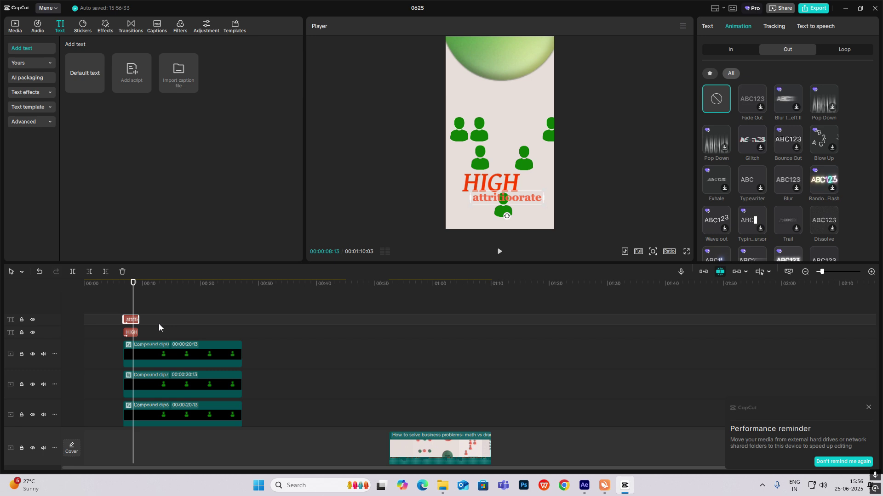
left_click_drag(162, 313, 131, 328)
left_click(738, 27)
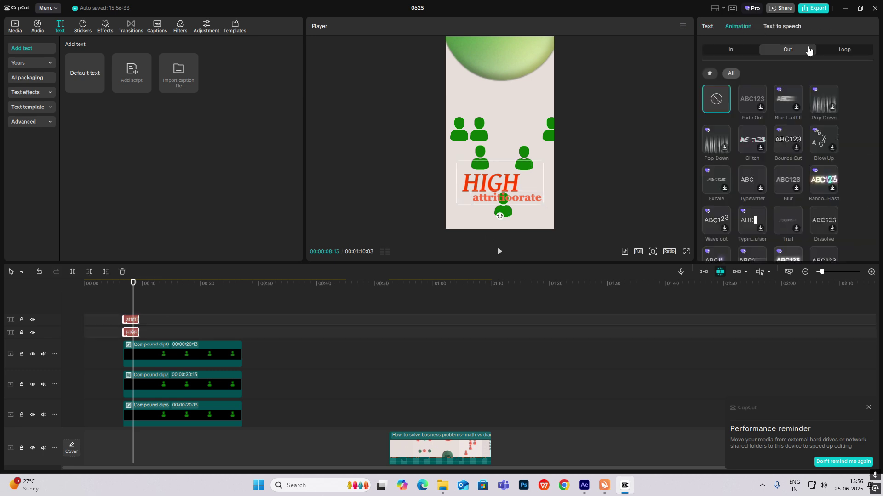
left_click(784, 215)
scroll(419, 383, "down", 1)
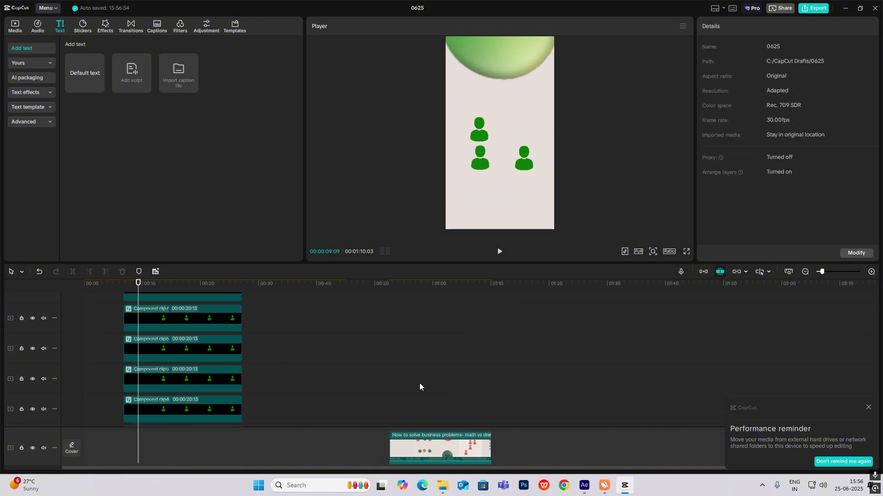
Examine the reference video's "Tough conversations with investors" section, then return to 00:00:09:24 in the recreated sequence.
left_click(419, 383)
left_click_drag(420, 394, 459, 398)
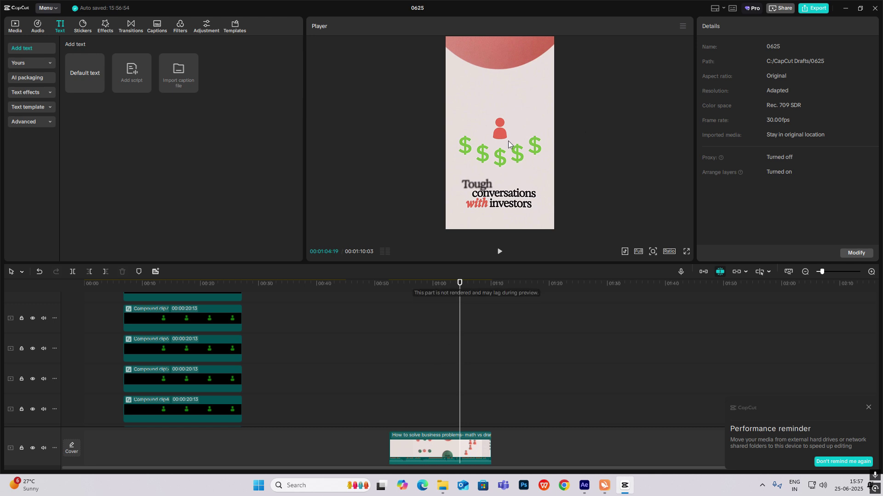
left_click_drag(462, 336, 141, 319)
scroll(144, 318, "up", 3)
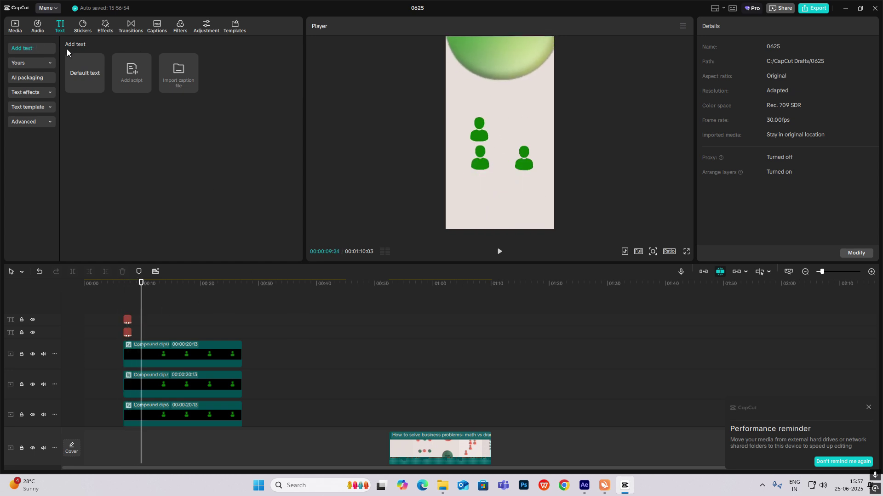
Add a text clip at 00:00:09:24 above the existing titles and set its wording to "$".
left_click_drag(195, 324, 144, 317)
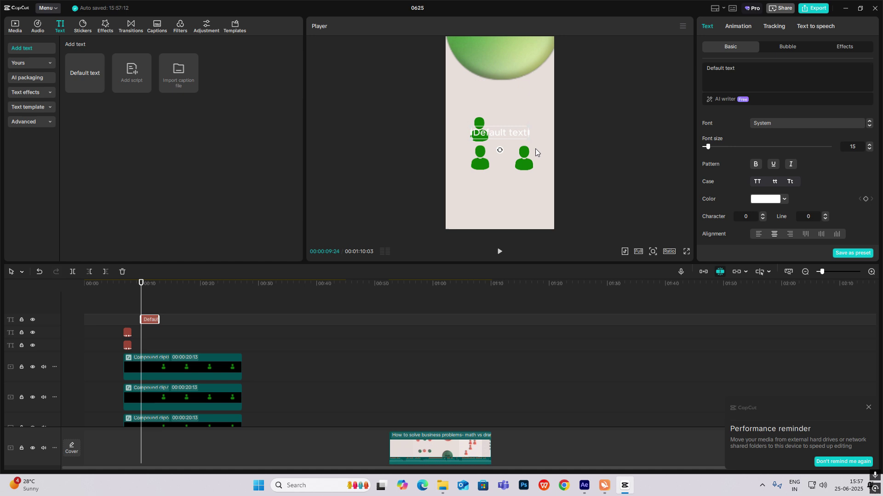
left_click(768, 74)
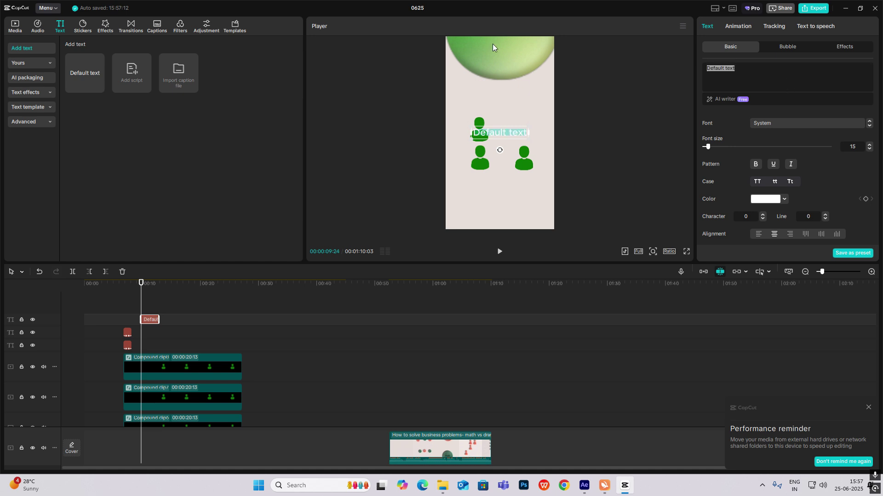
type("$")
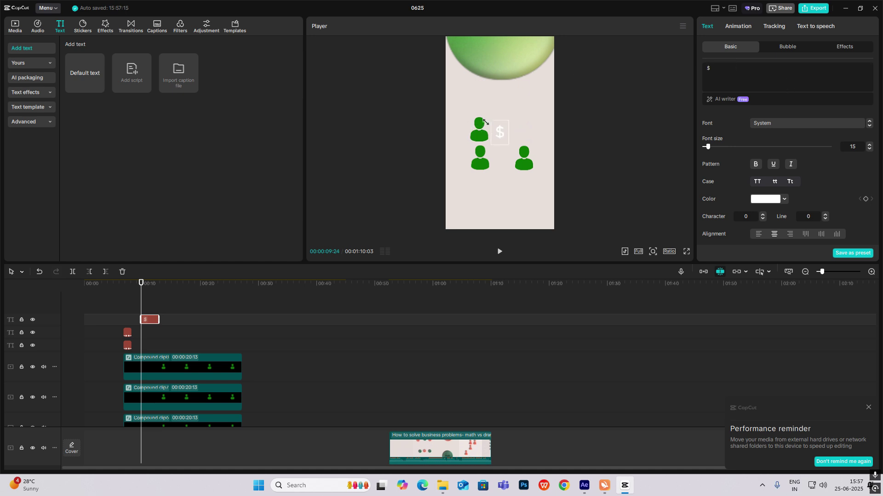
Enlarge the "$" text, place it beneath the person icons near the frame's lower edge, and colour it green.
left_click_drag(485, 122, 482, 115)
left_click_drag(509, 142, 508, 199)
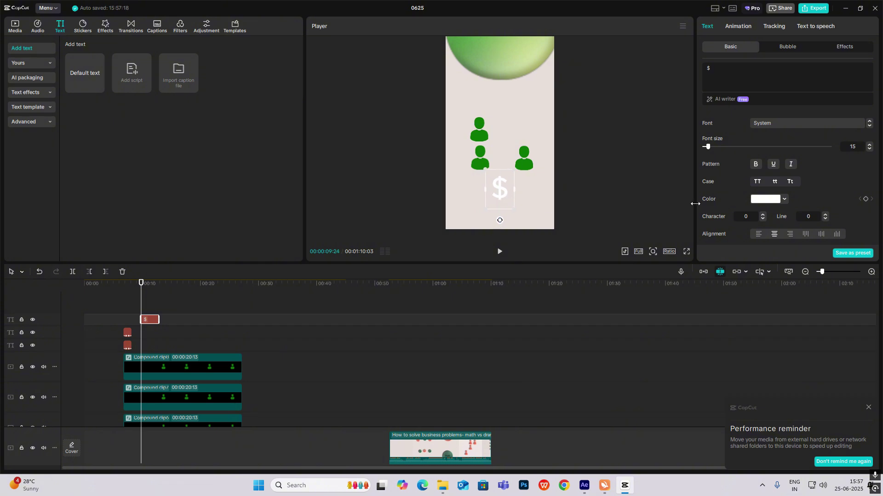
left_click(756, 201)
left_click(744, 340)
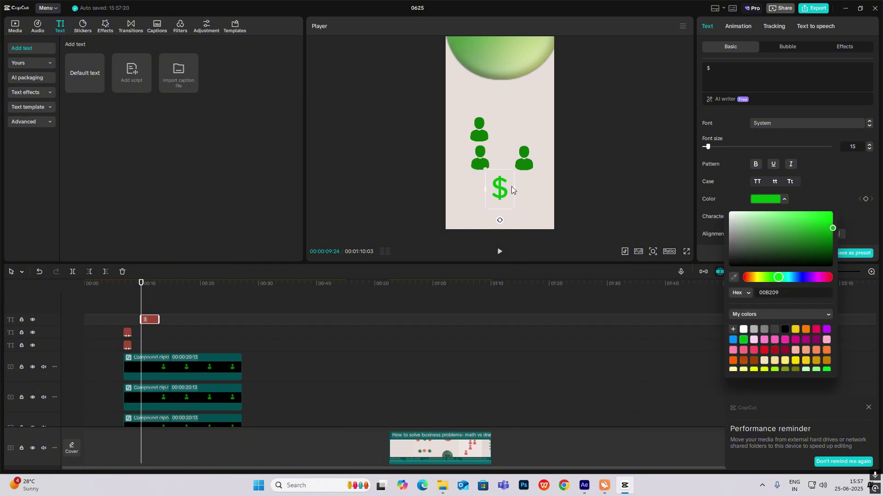
Duplicate the green "$" text into five stacked clips and arrange them in a V beneath the icons, with smaller signs flanking the central one.
left_click_drag(508, 188, 473, 173)
key("ctrl+c")
key("ctrl+v")
key("ctrl+v")
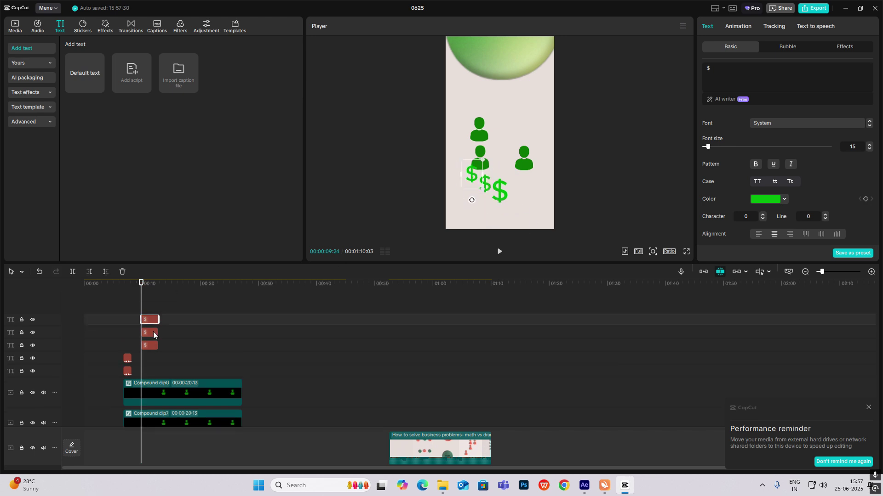
key("ctrl+v")
left_click(150, 335)
key("ctrl+v")
left_click_drag(179, 306, 146, 374)
left_click_drag(512, 198, 512, 210)
left_click(497, 230)
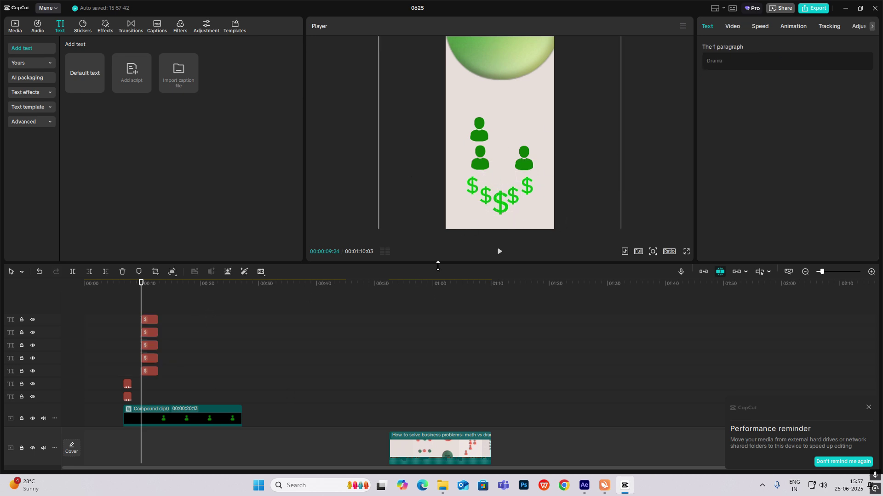
Review the reference video from the brain opening through the Tough conversations and marketing list scenes to the Sales conversion funnel.
scroll(464, 403, "down", 3)
left_click(395, 402)
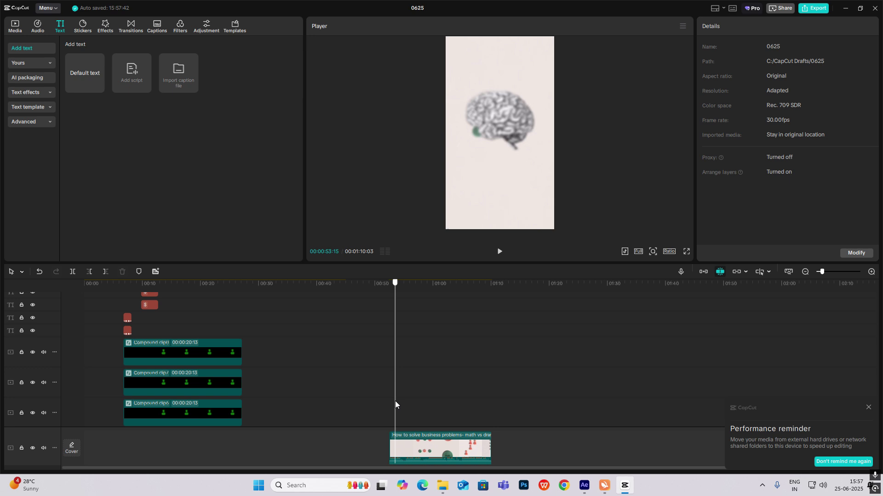
left_click_drag(394, 402, 450, 432)
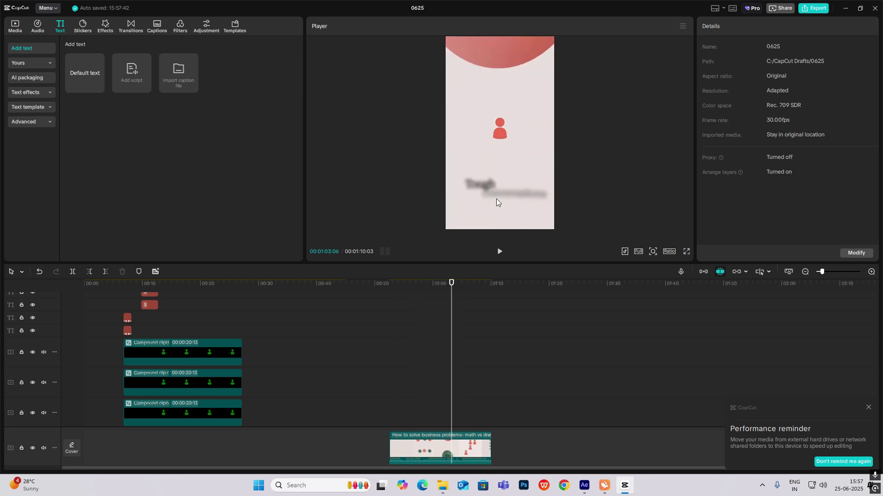
left_click_drag(451, 327, 467, 339)
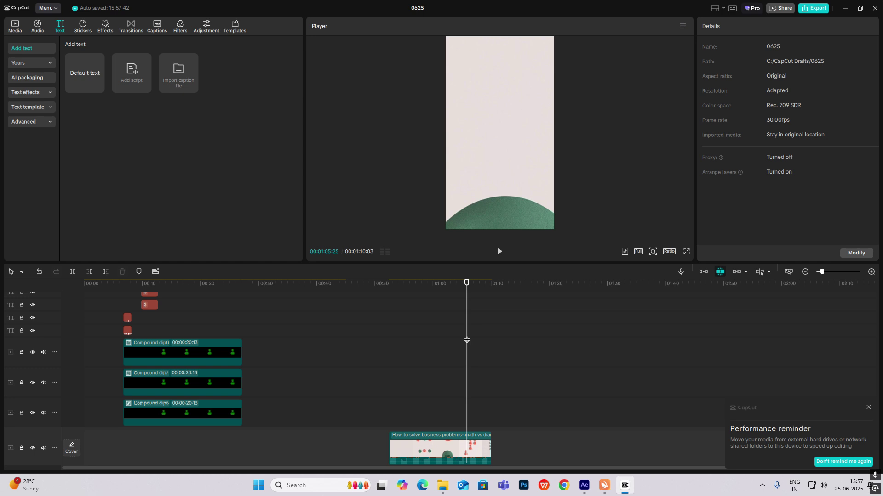
left_click_drag(468, 340, 480, 338)
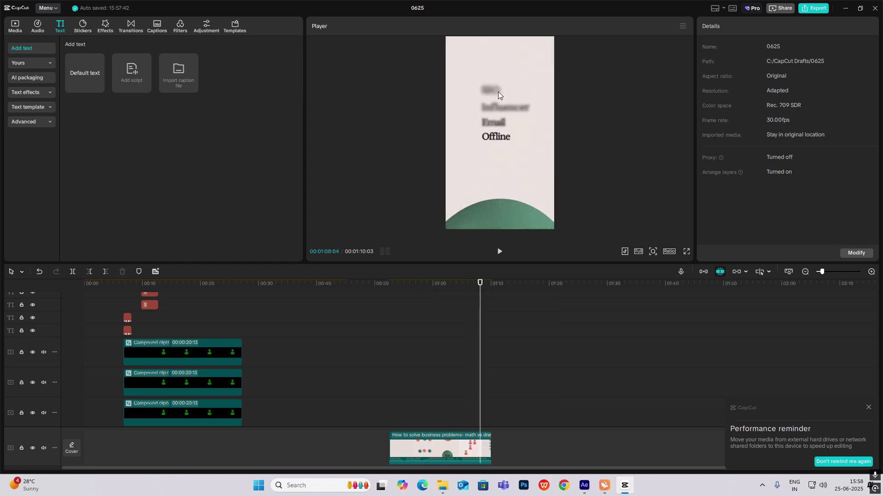
mouse_move(482, 386)
left_mouse_down()
mouse_move(464, 380)
mouse_move(489, 386)
mouse_move(487, 398)
left_mouse_up()
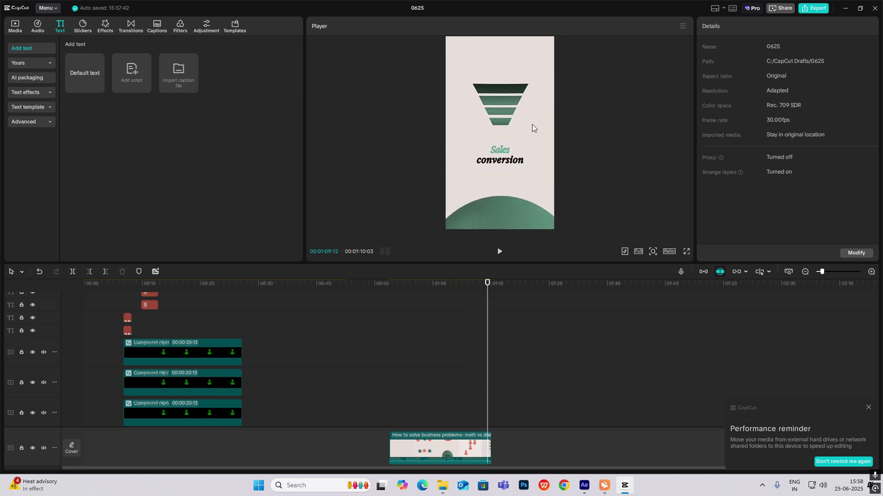